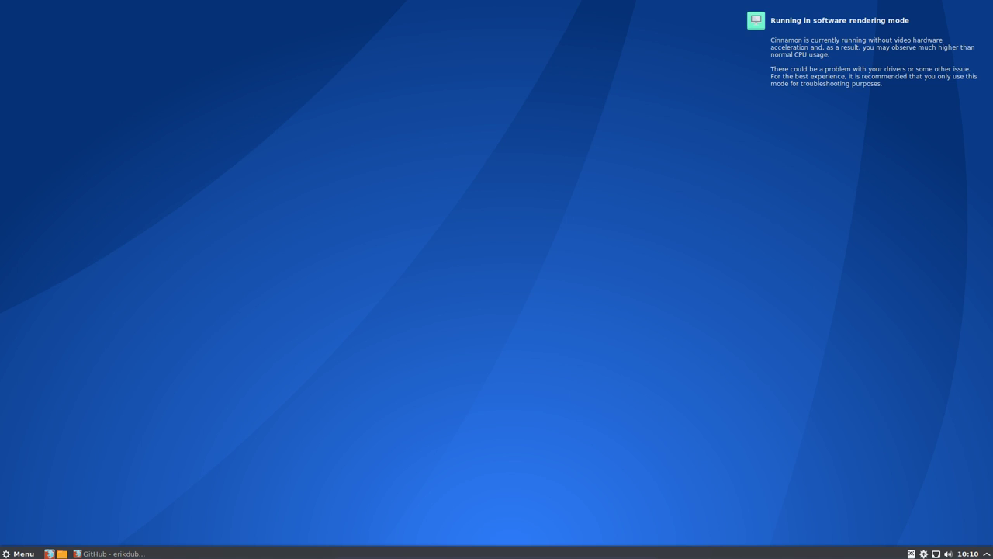
- Dismiss the notification, browse the installation folder of the AntergosCinnamon repository on GitHub, and close the browser with all its tabs
left_click(856, 56)
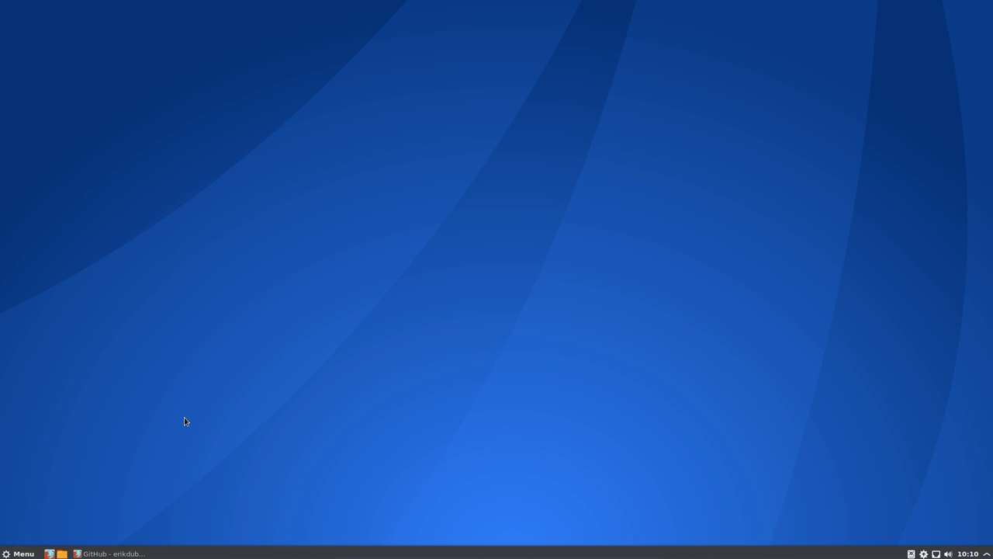
left_click(120, 553)
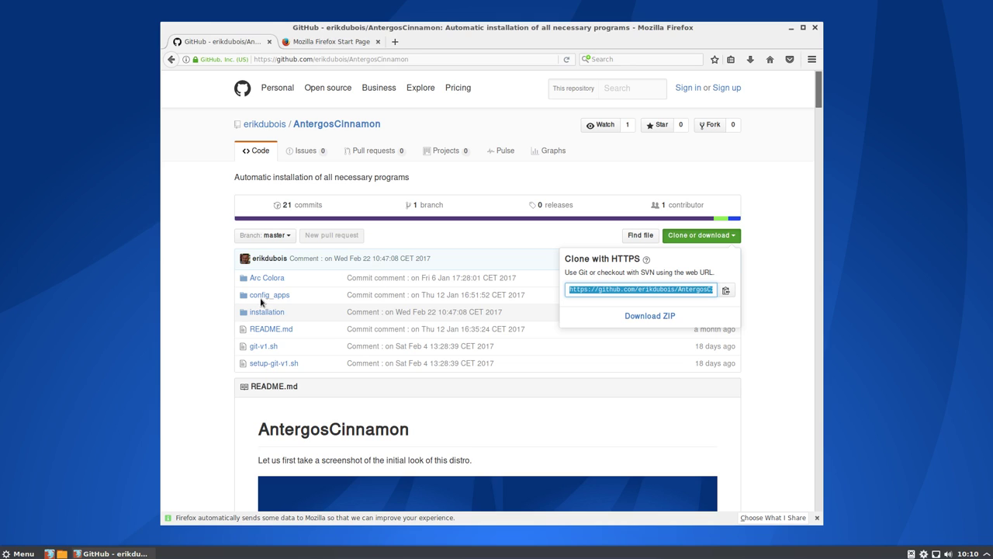
left_click(325, 62)
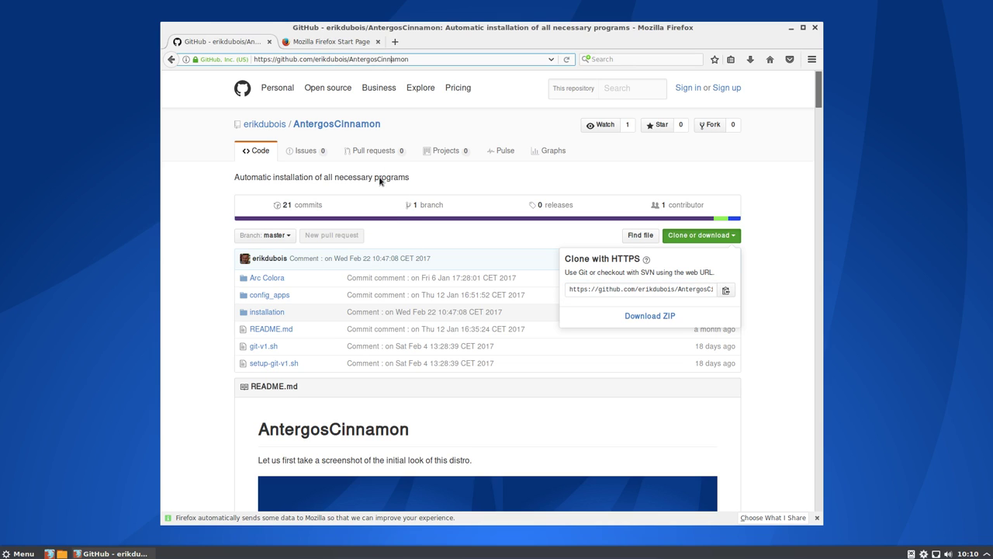
left_click(264, 314)
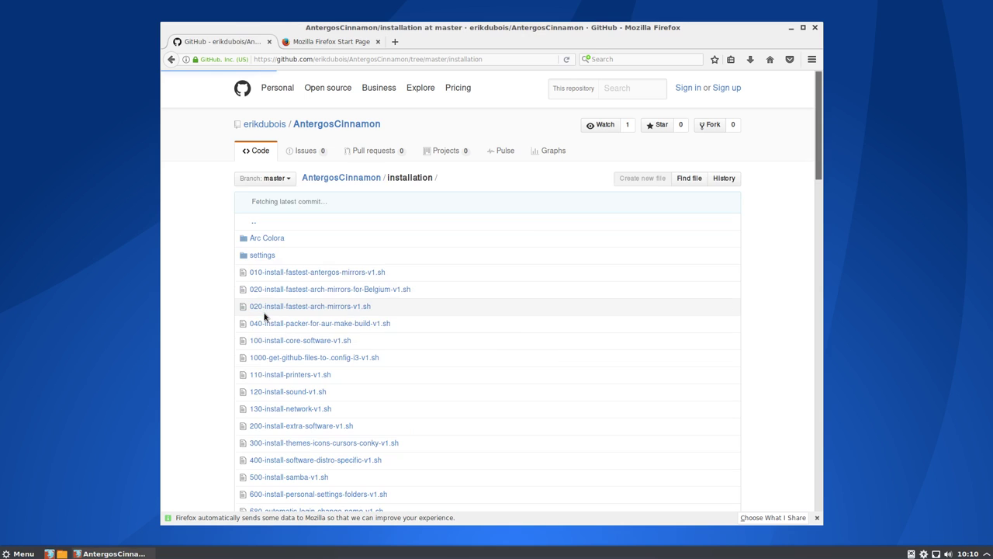
scroll(215, 388, "down", 2)
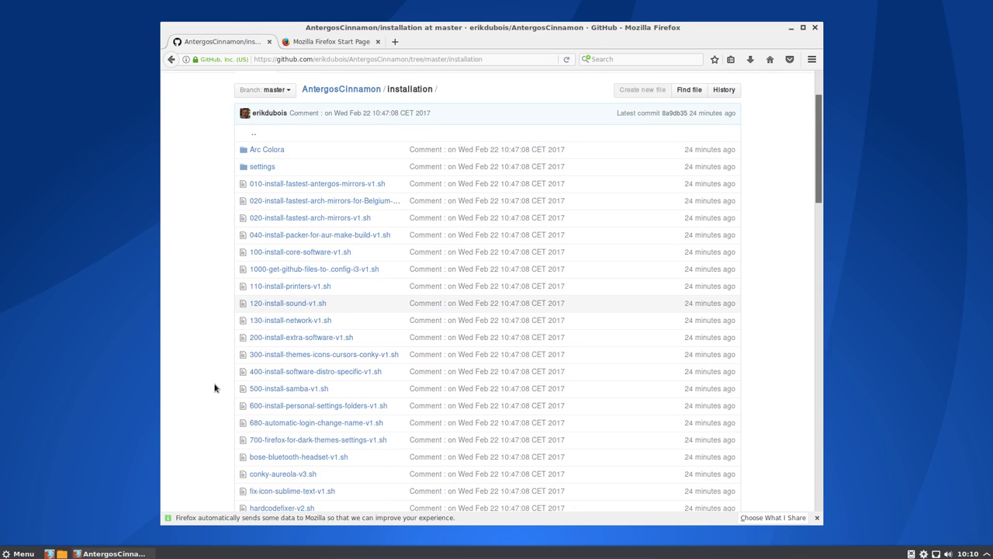
scroll(237, 385, "down", 3)
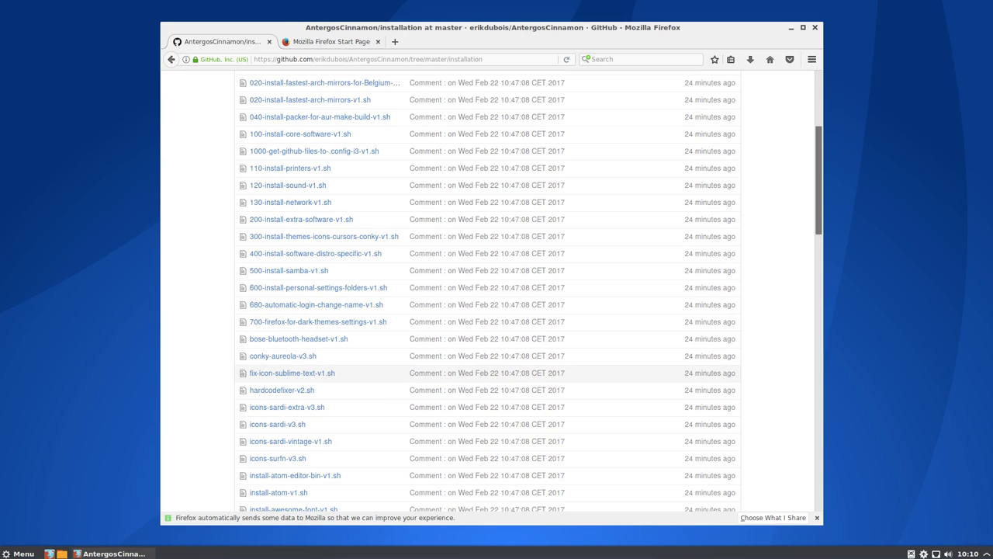
left_click(815, 29)
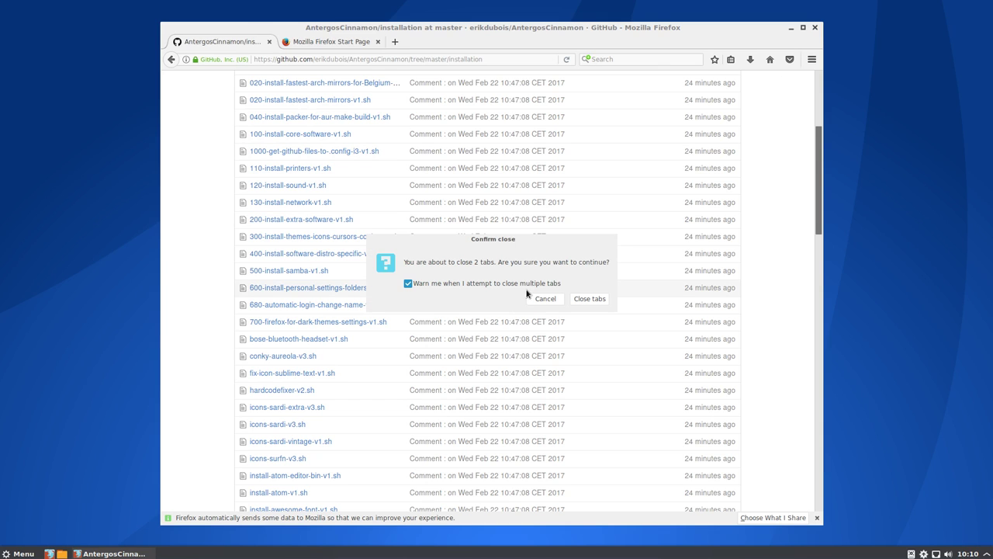
left_click(588, 299)
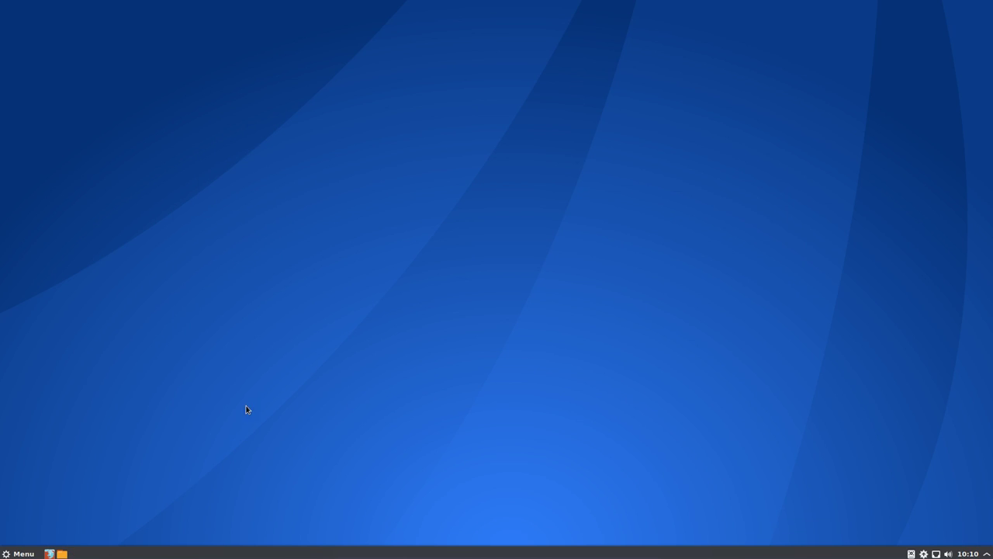
- Launch Variety and get through its welcome screens, declining participation in VRTY.ORG
key("super")
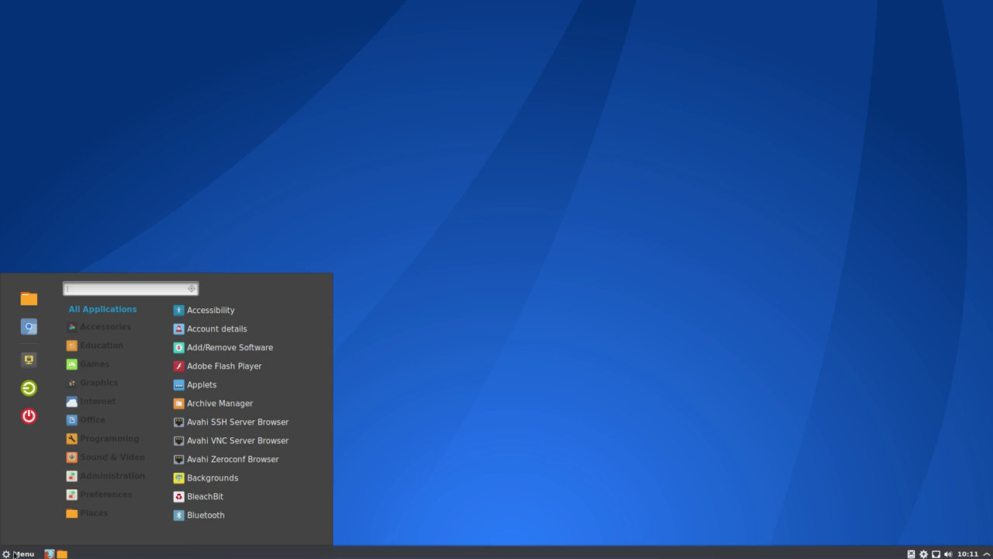
left_click(16, 555)
left_click(16, 556)
type("var")
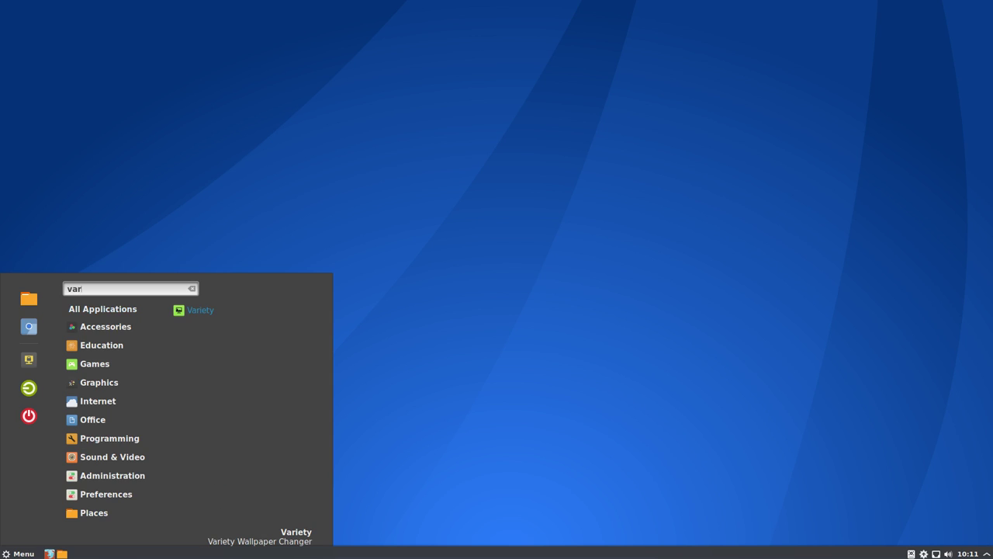
key("Return")
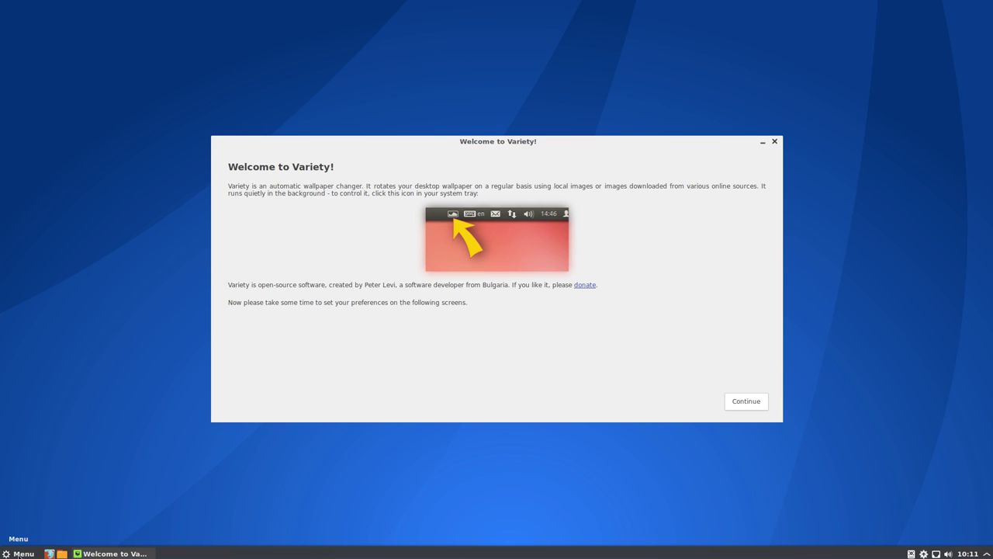
left_click(747, 402)
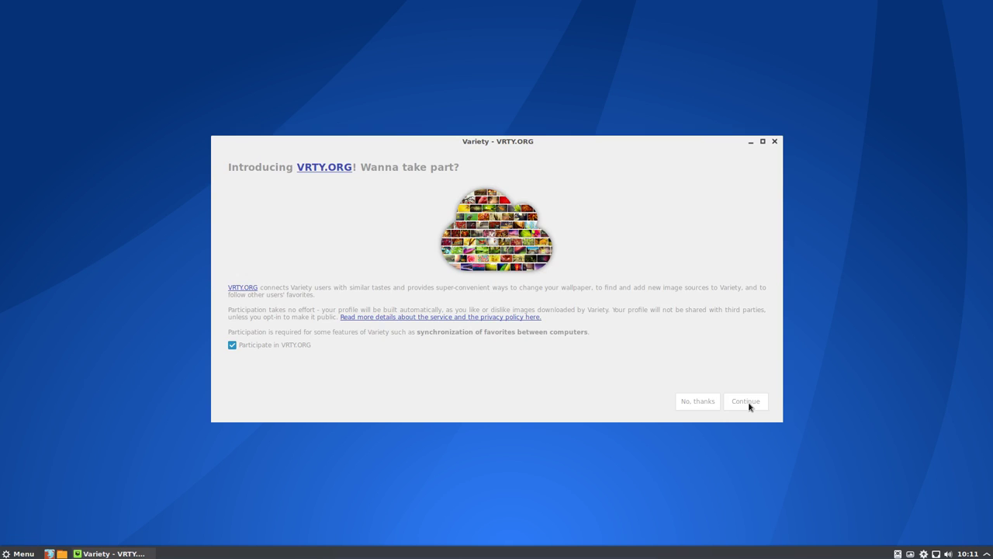
left_click(710, 404)
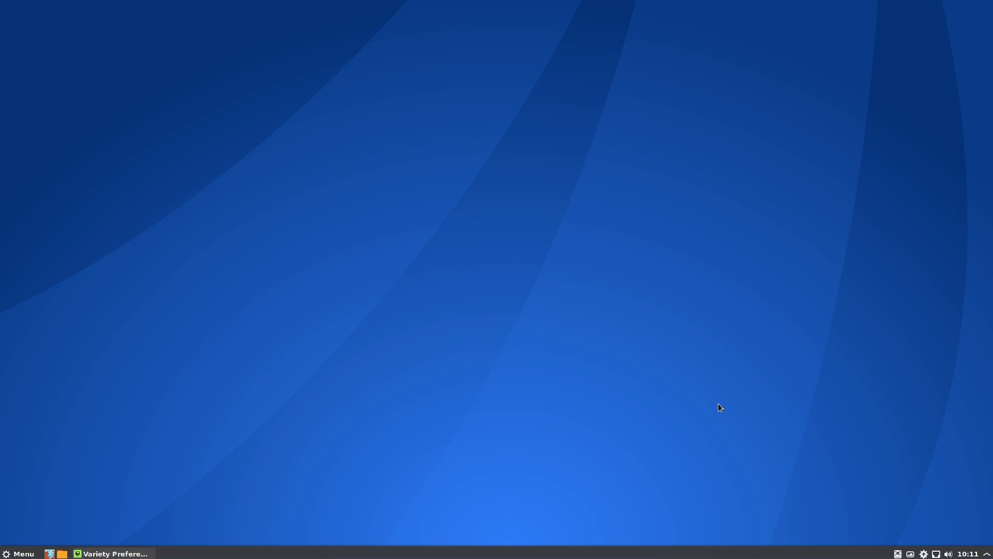
- Make Variety change the wallpaper on start and prefer images at least 80% of the screen resolution, and close its preferences
left_click(262, 207)
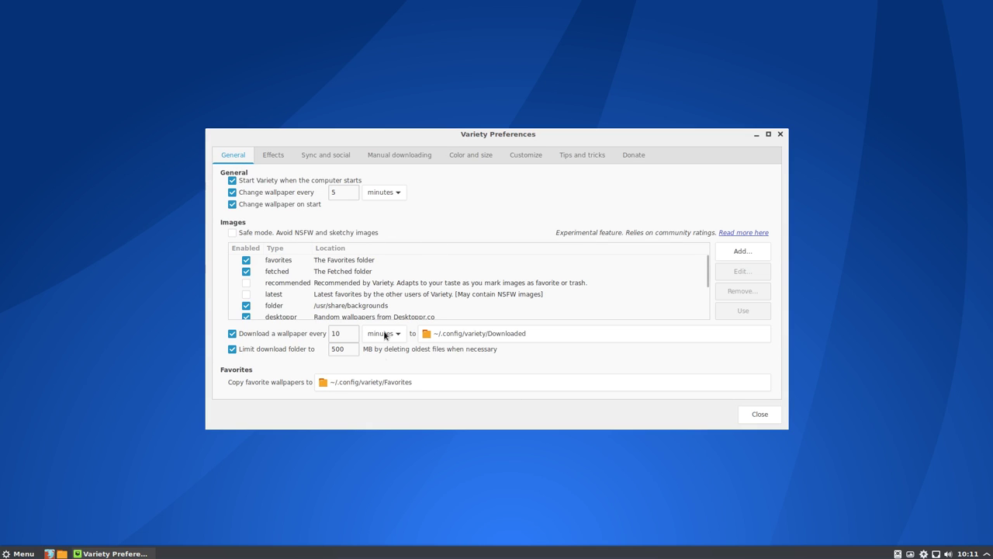
left_click(481, 156)
left_click(260, 213)
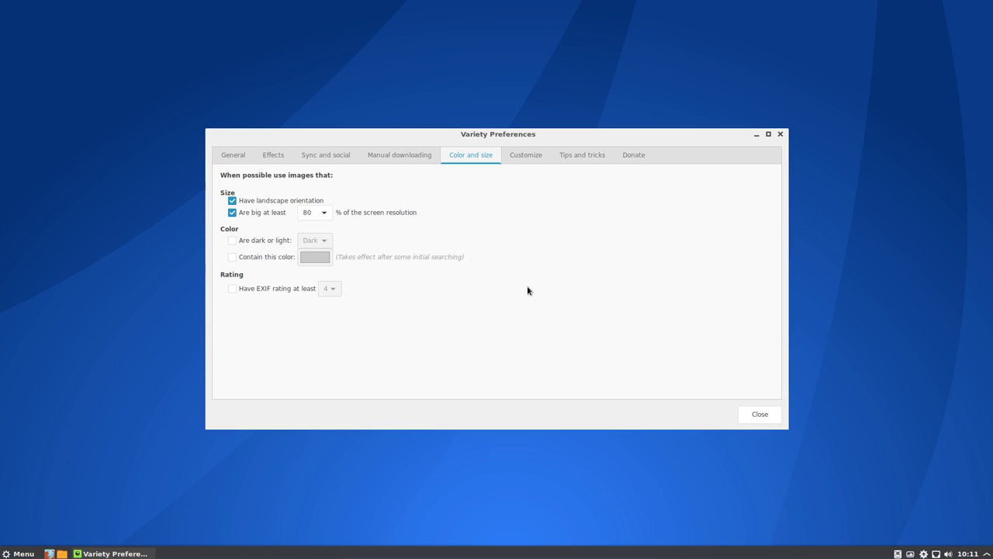
left_click(759, 415)
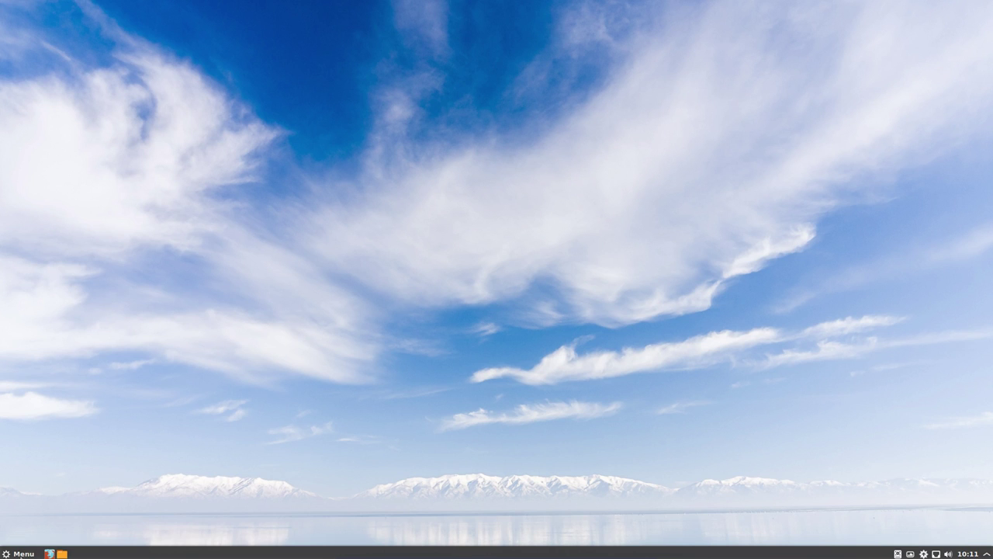
- Open the configuration of the panel's Menu applet and turn on the use of a custom icon
right_click(22, 553)
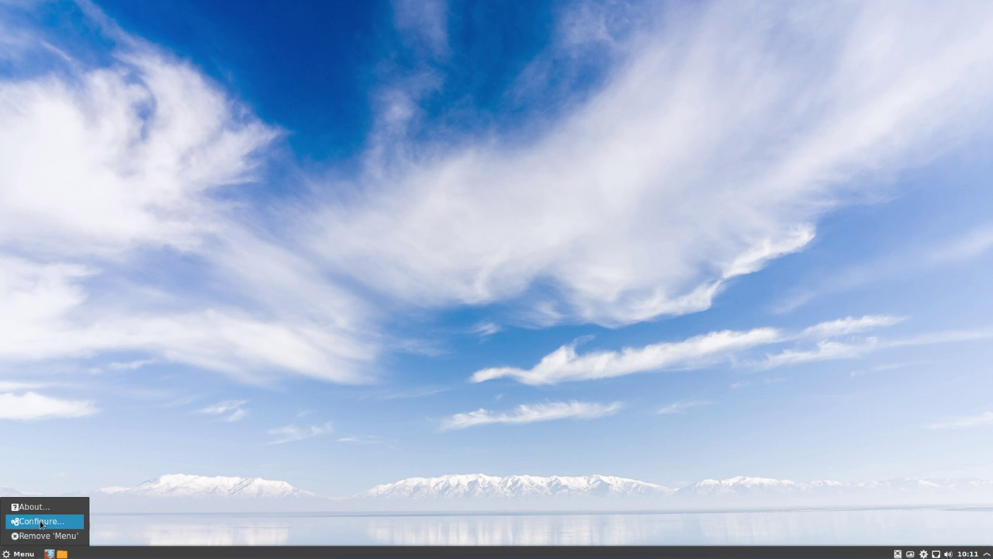
left_click(81, 526)
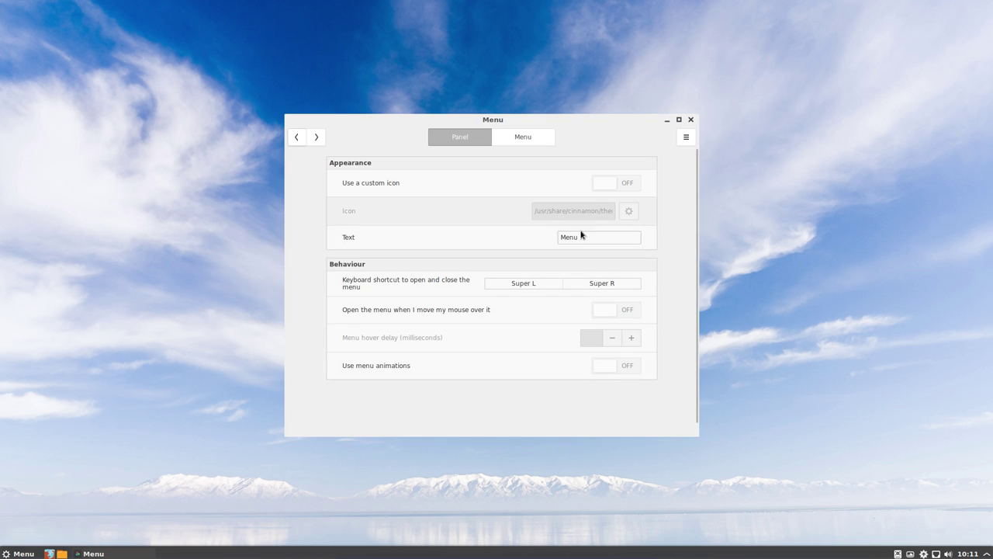
left_click(627, 184)
left_click(609, 184)
left_click(628, 186)
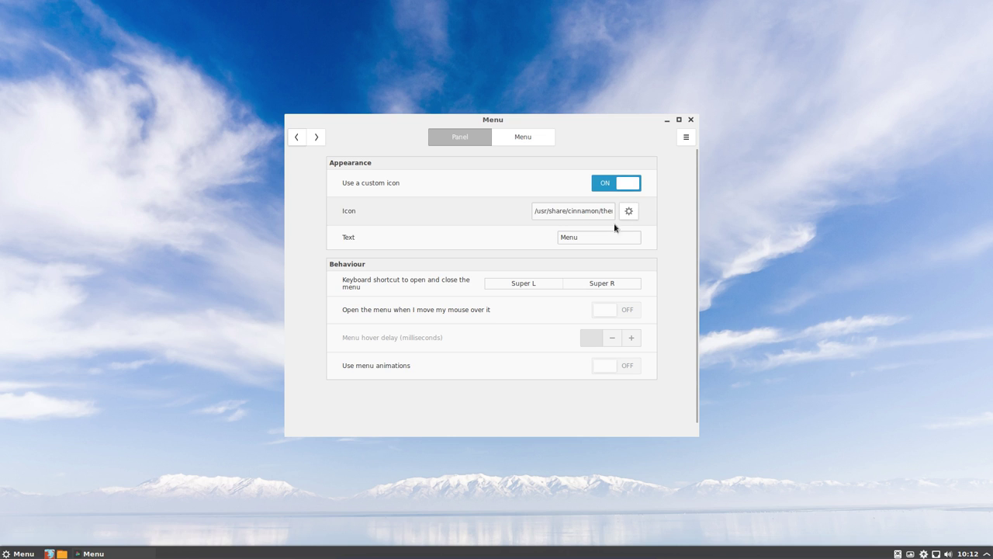
- Set the Menu applet's text to "Antergos Cinnamon" and test opening and closing the menu
left_click_drag(585, 237, 473, 238)
type("Antergos Cinnamon")
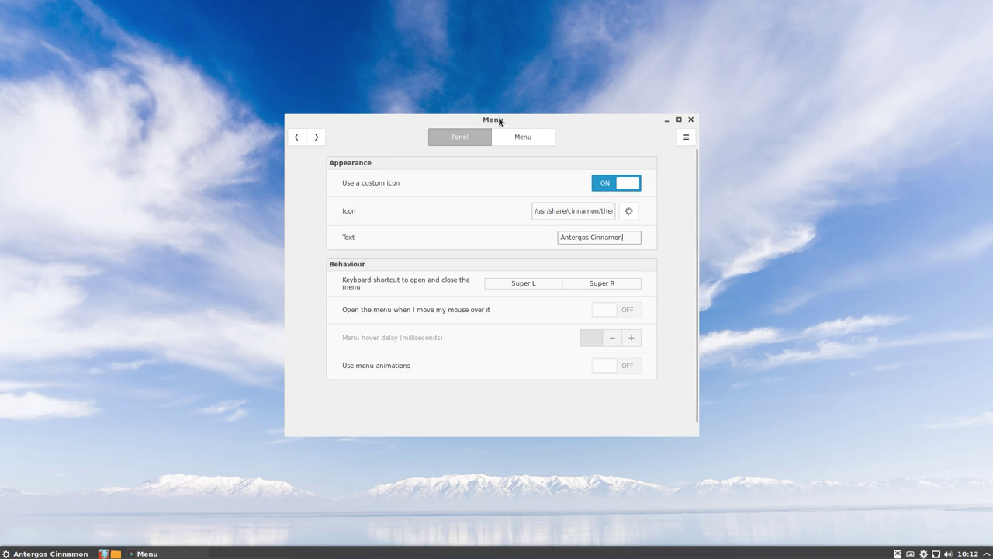
left_click_drag(500, 116, 499, 90)
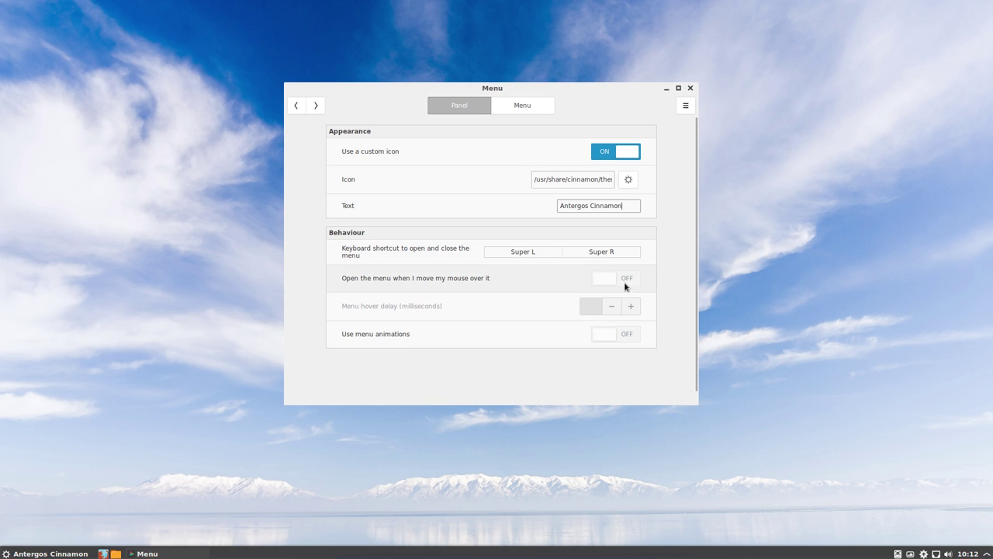
key("Super_L")
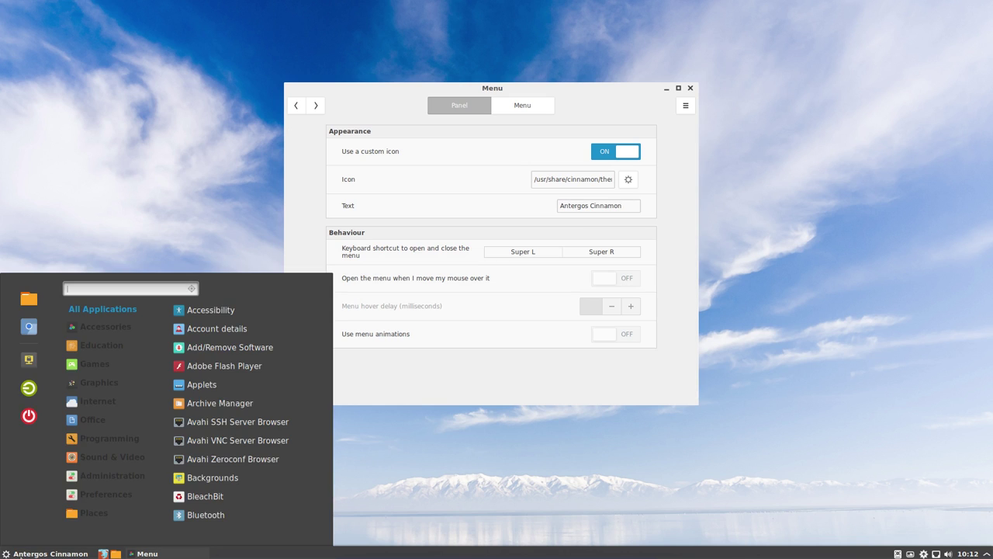
key("Super_L")
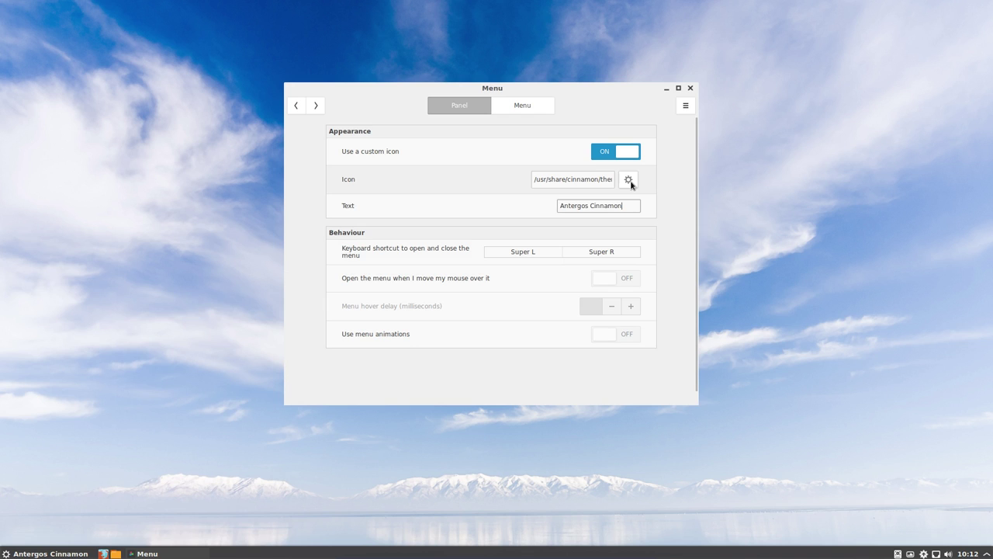
- Compare the settings of the other Menu applet instance with the current one and close the configuration window
left_click(296, 106)
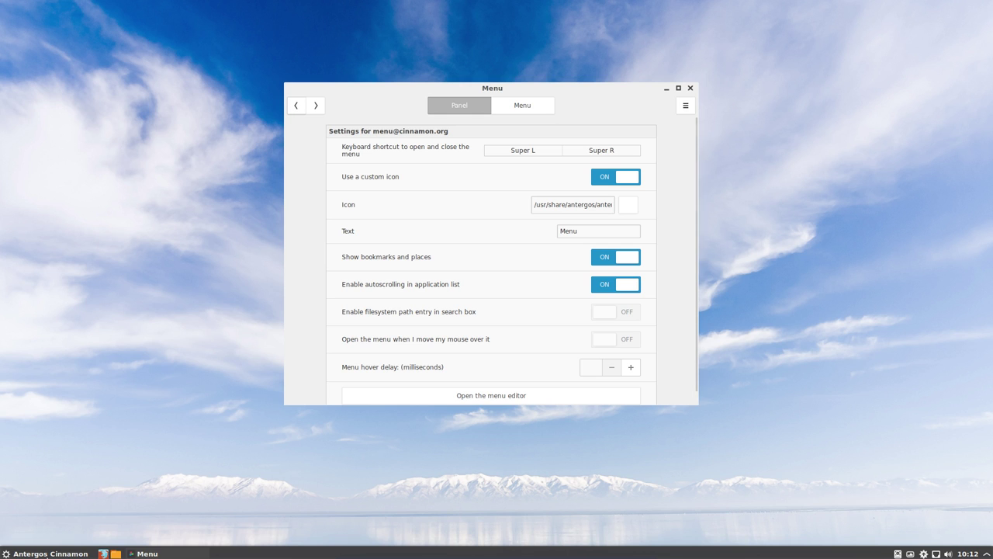
left_click(70, 553)
left_click(70, 553)
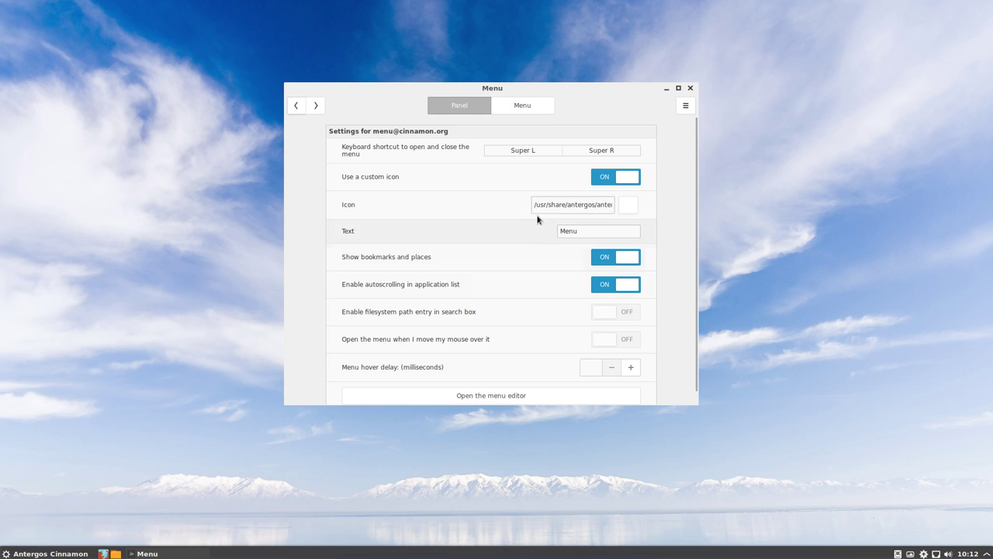
left_click(296, 107)
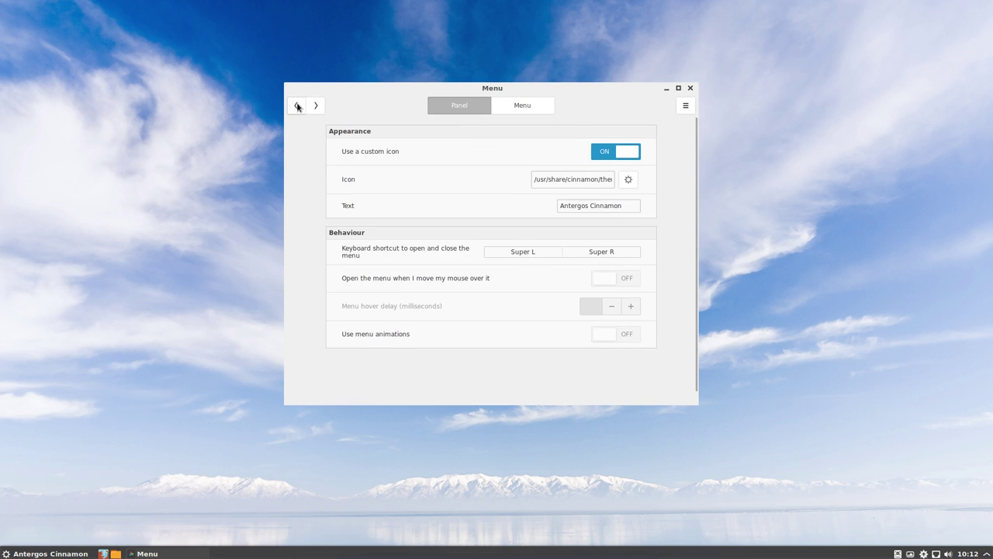
left_click(295, 108)
left_click(295, 108)
left_click(296, 108)
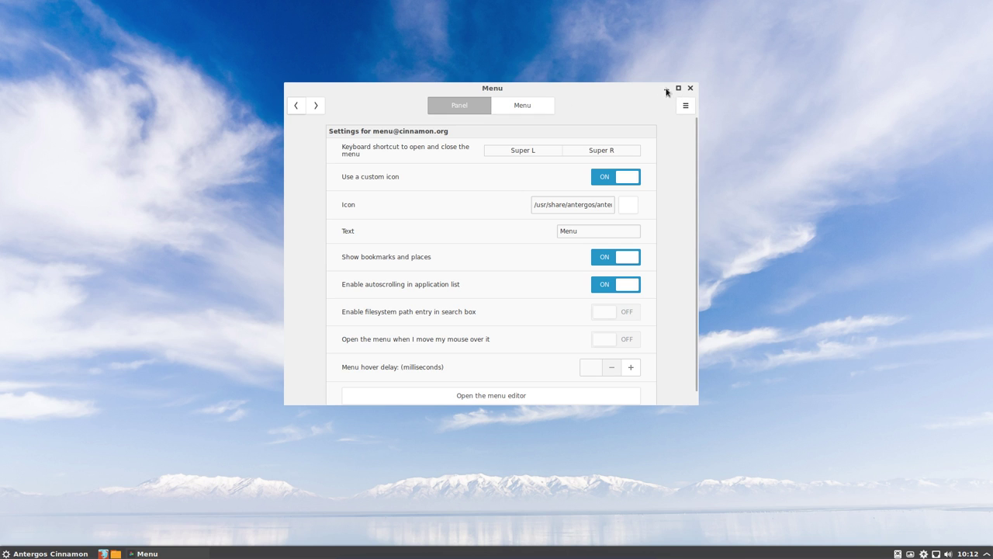
left_click(689, 87)
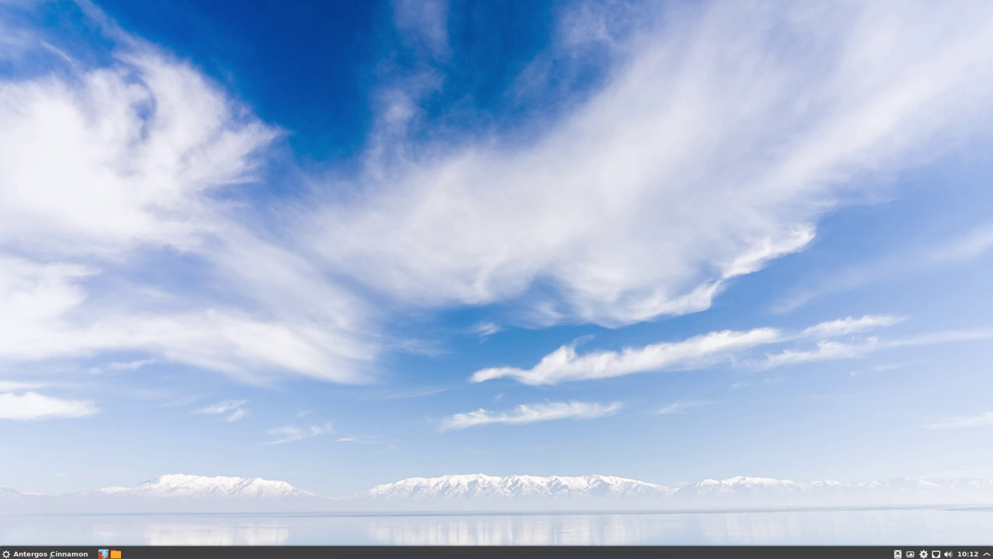
- Browse the application menu's categories and open Themes from the Preferences category
left_click(51, 553)
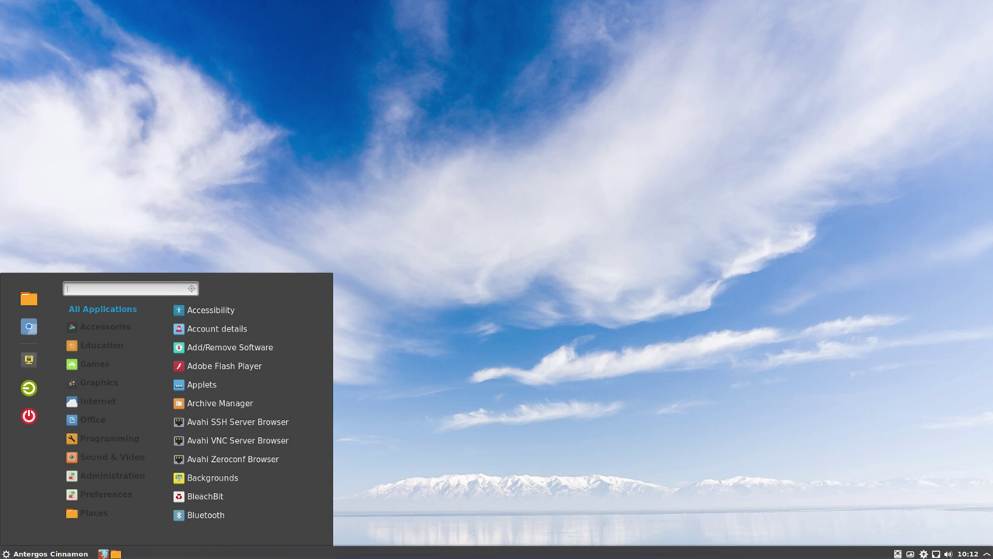
left_click(89, 513)
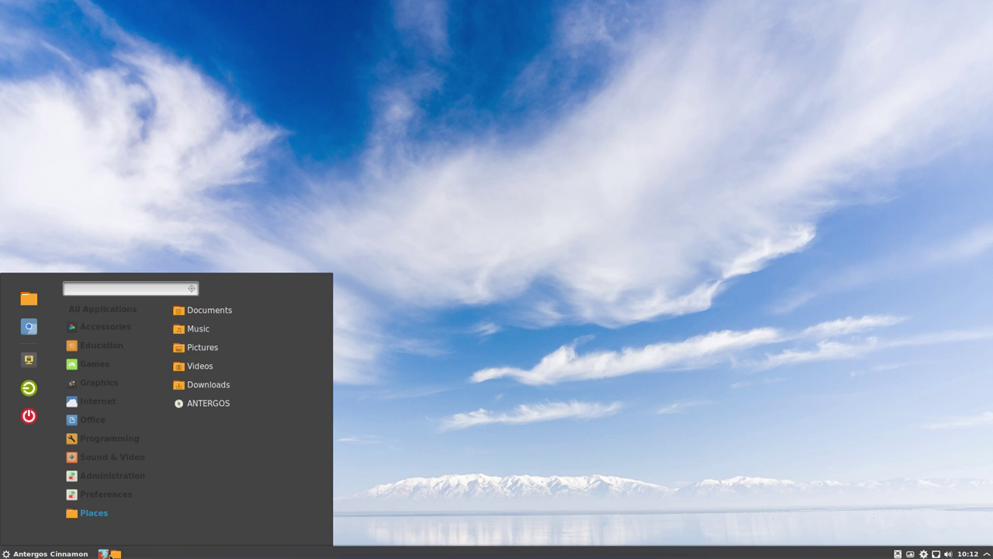
left_click(92, 308)
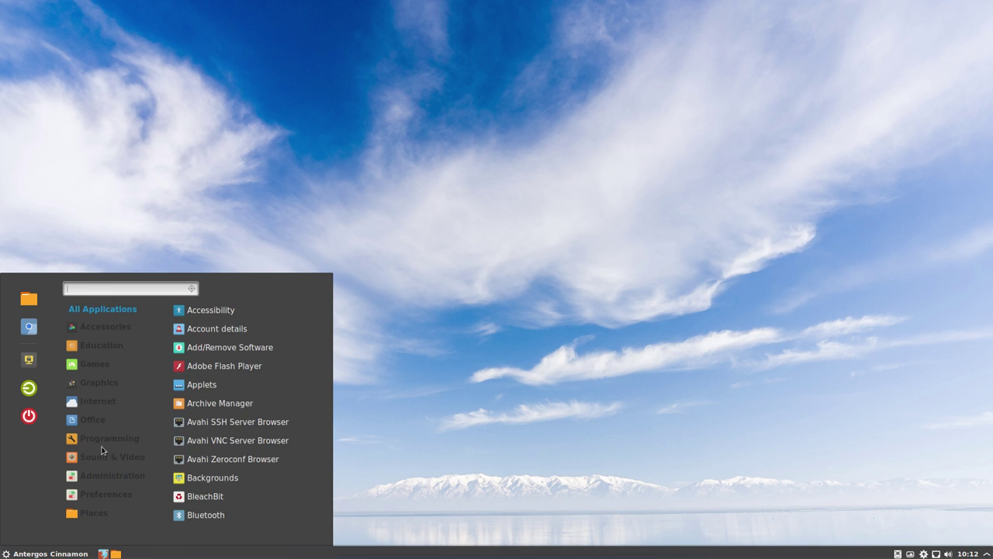
mouse_move(117, 496)
scroll(235, 494, "down", 1)
scroll(235, 495, "down", 10)
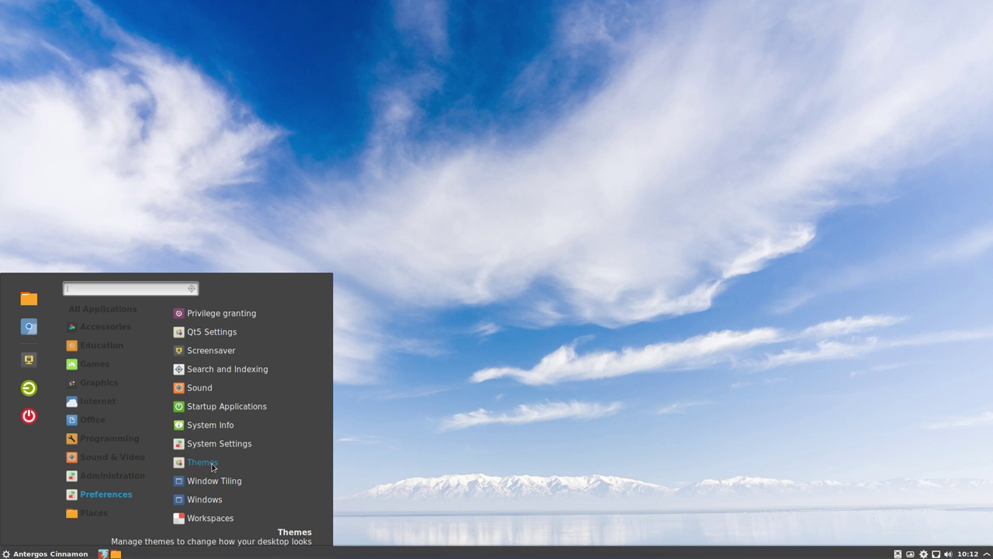
left_click(212, 465)
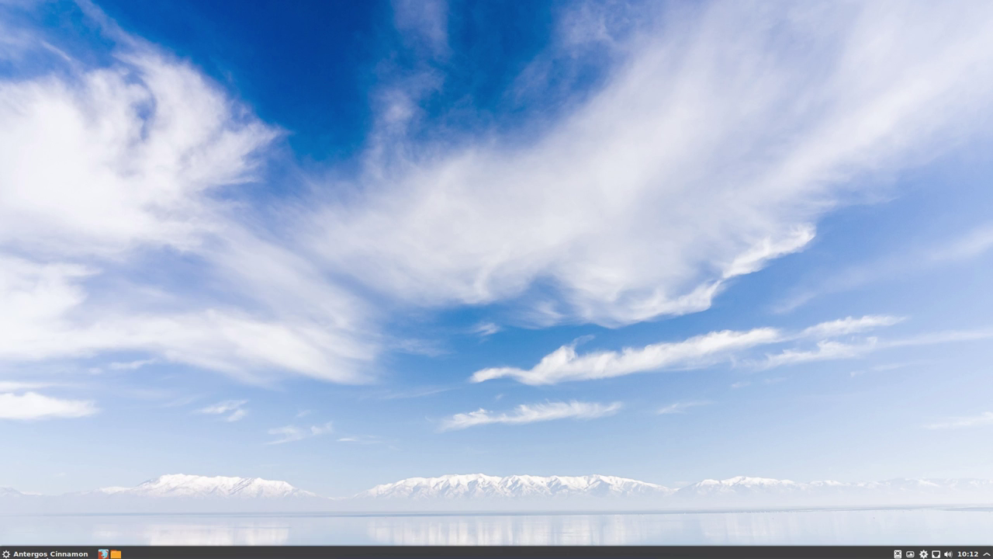
- Search the application menu for "them" and add Themes to the menu's favorites
key("super")
type("them")
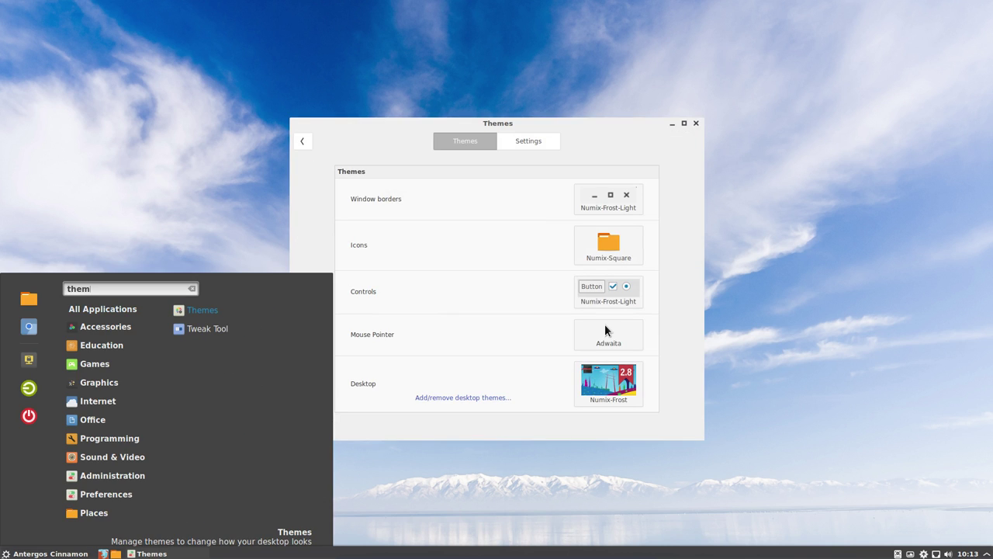
right_click(202, 312)
left_click(213, 358)
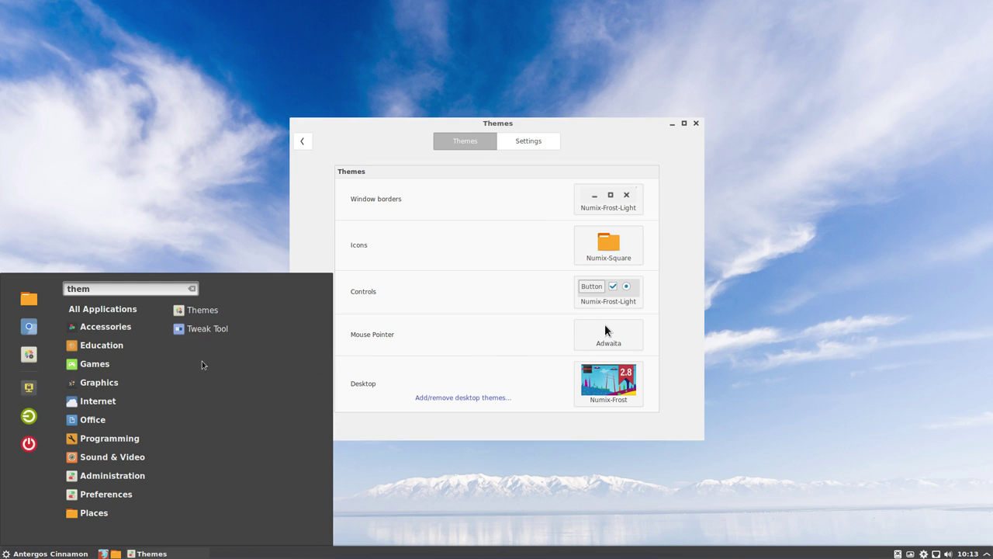
- Move Themes to the top of the application menu's favorites and close the menu
left_click_drag(27, 359, 28, 293)
left_click_drag(35, 359, 35, 293)
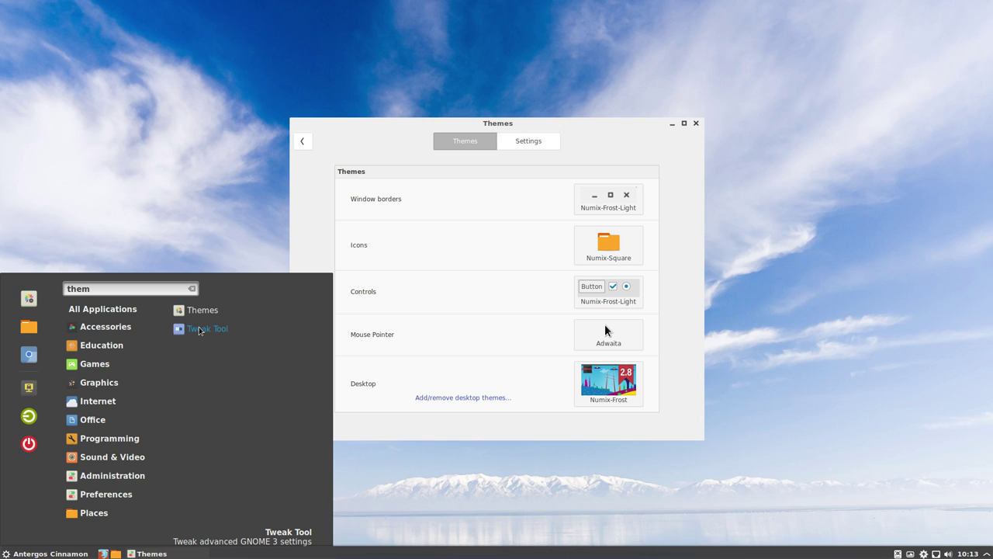
left_click(591, 140)
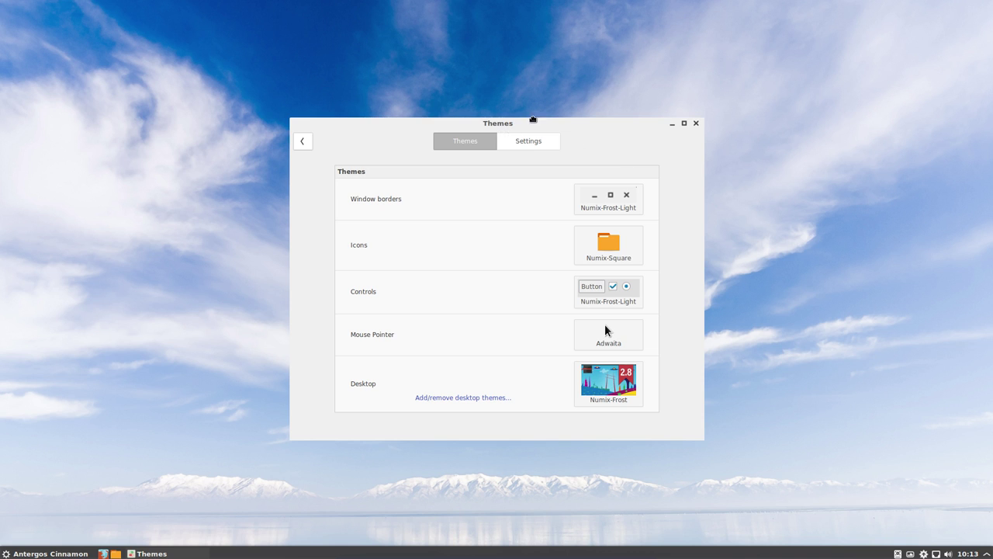
- Set the window borders to Arc-Dark and the icons to Sardi-Mono-Colora
left_click_drag(510, 127, 569, 111)
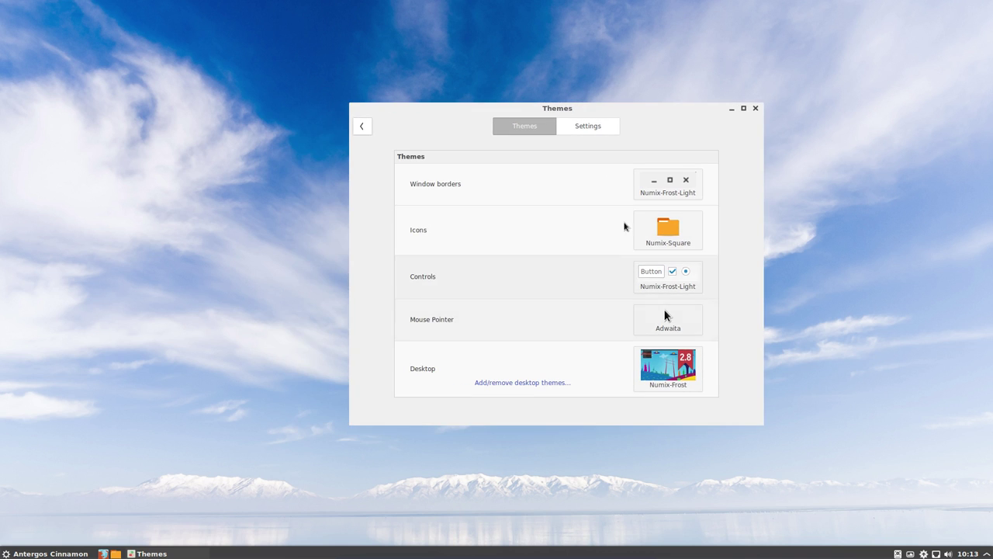
left_click(676, 194)
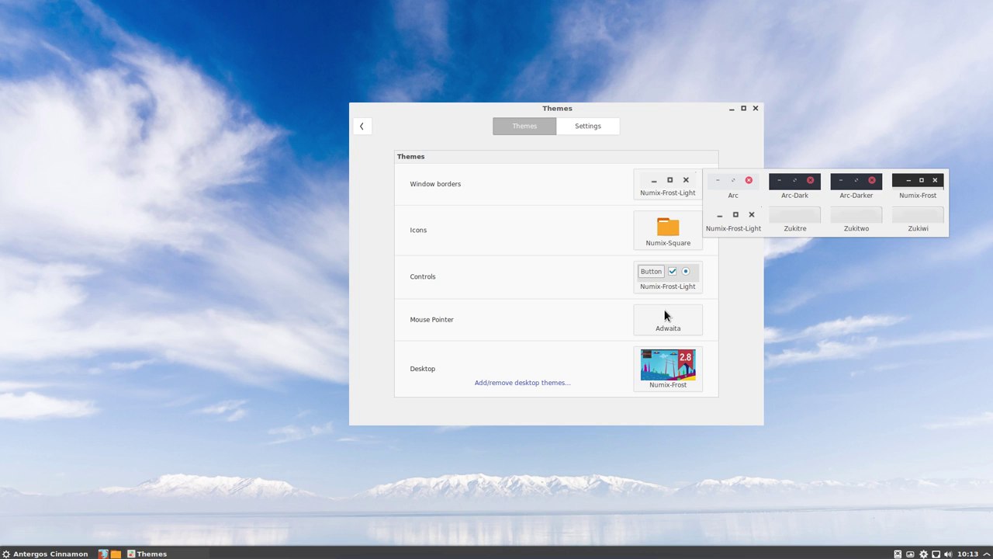
left_click(795, 189)
left_click(678, 227)
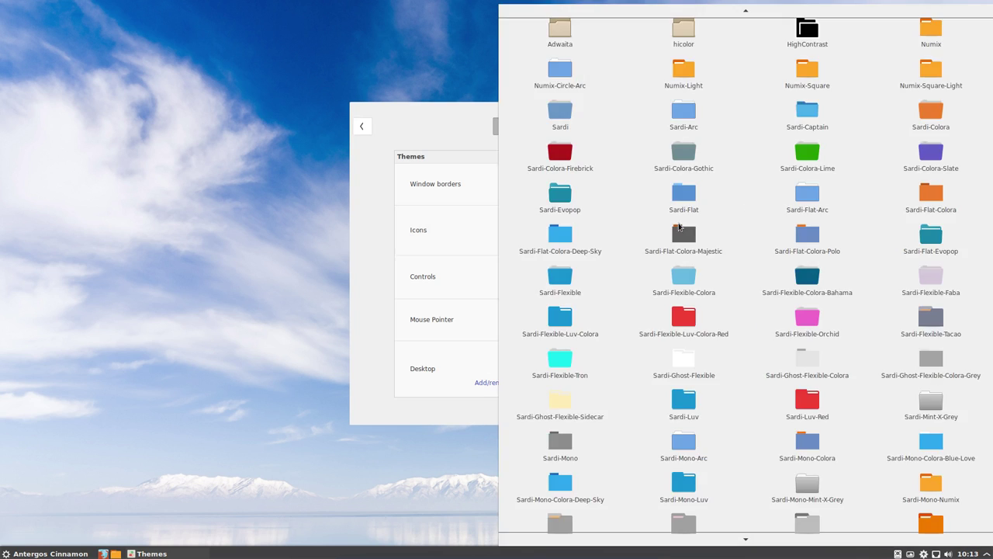
left_click(823, 451)
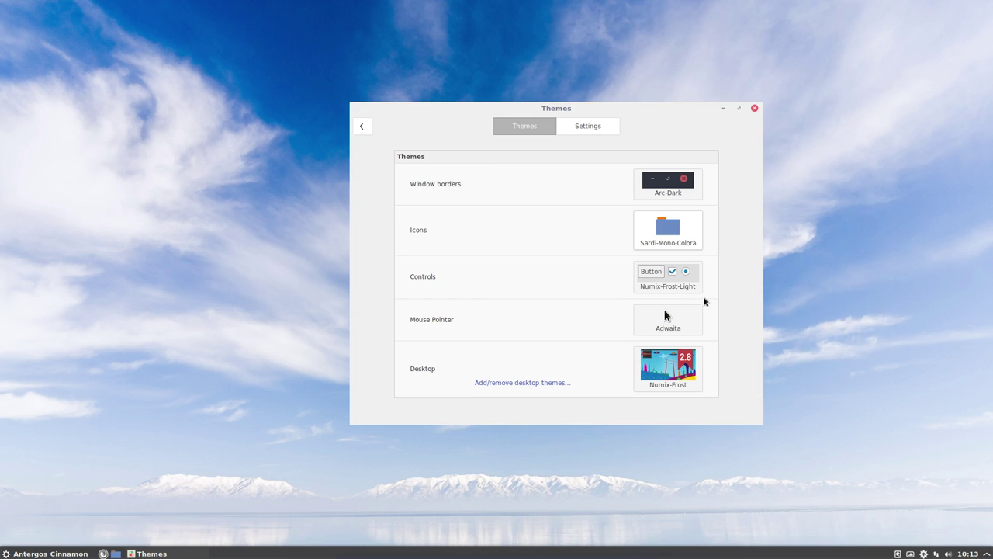
- Set both the controls and the desktop theme to Arc-Dark
left_click(665, 273)
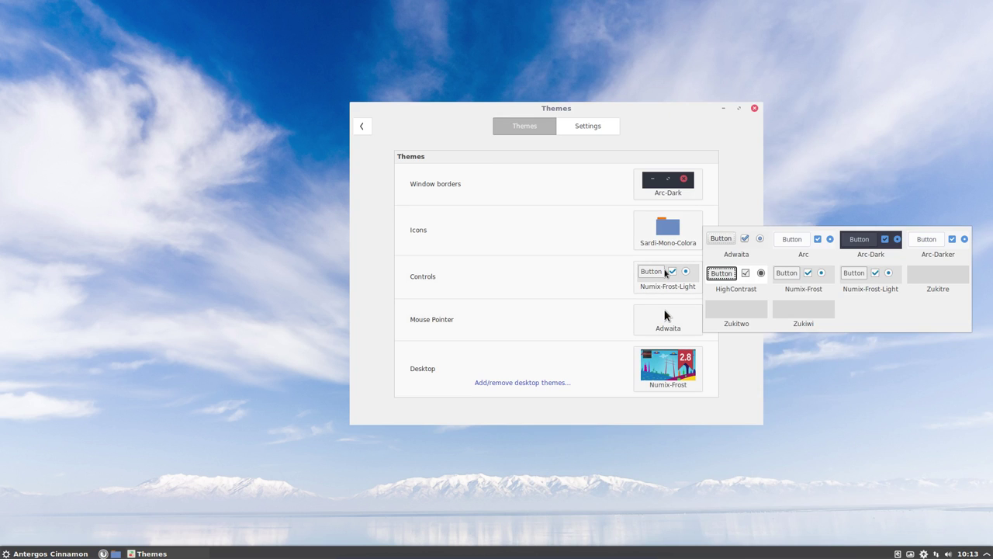
left_click(870, 249)
left_click(677, 347)
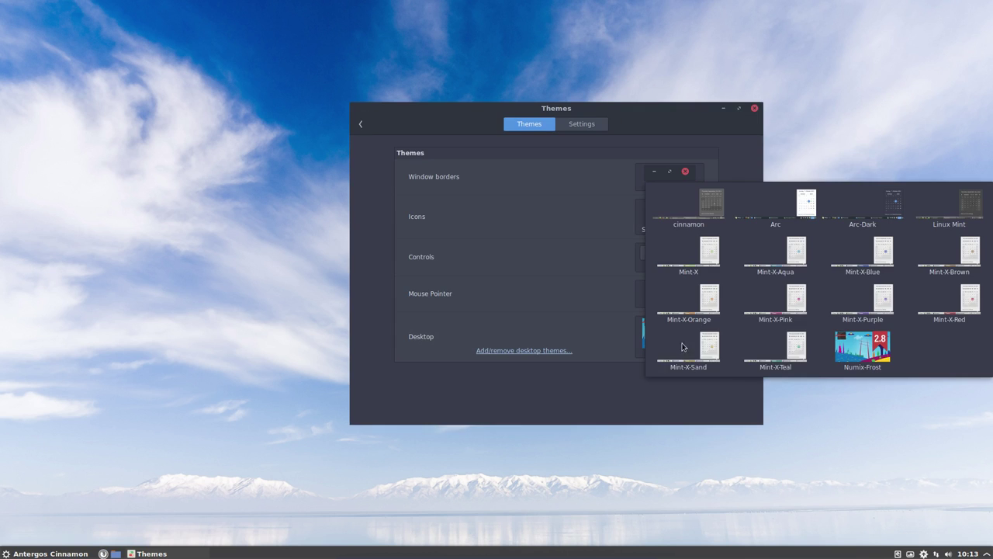
left_click(827, 219)
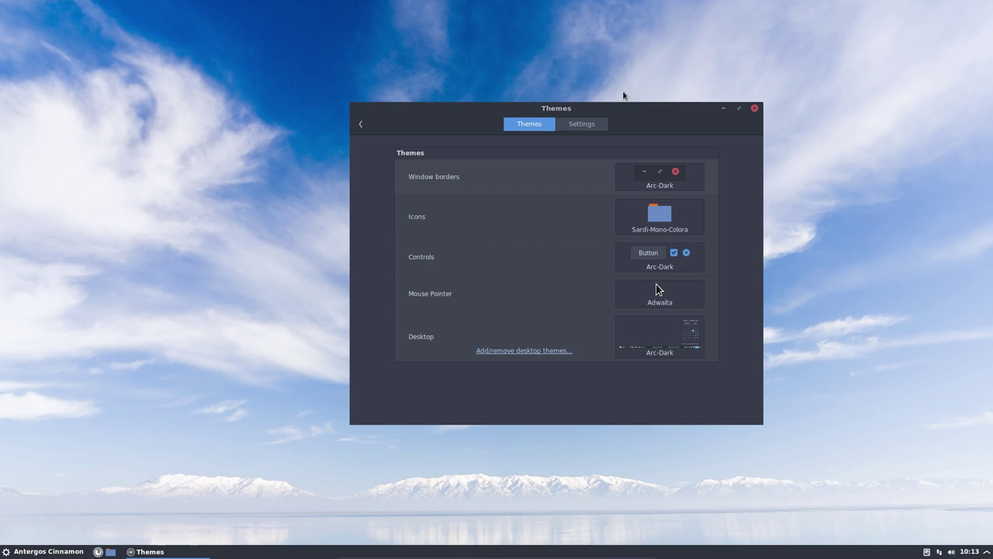
- Reposition the Themes window and browse the application menu to inspect the Arc-Dark look
left_click_drag(710, 55, 519, 66)
left_click(13, 553)
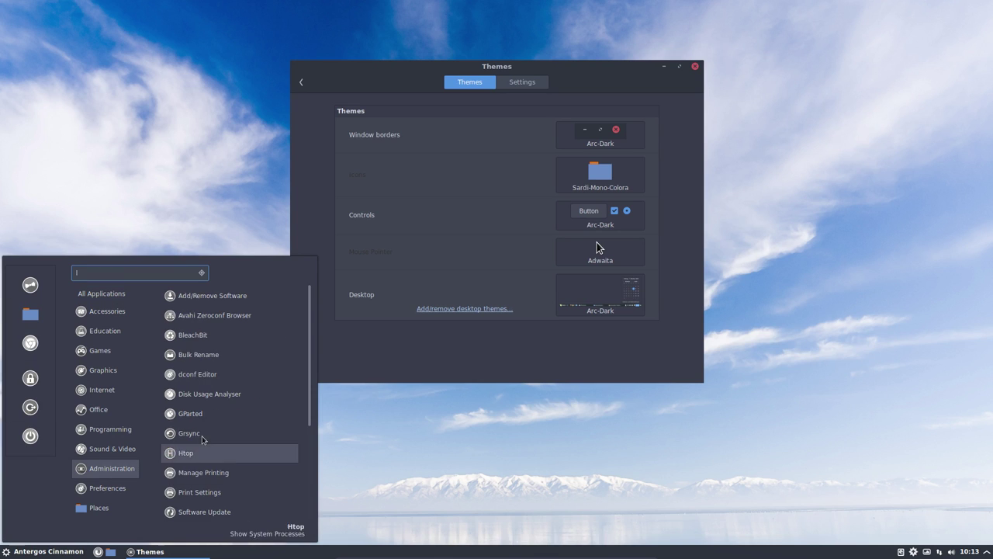
left_click(602, 223)
- Set the controls theme to Arc and check how the application menu looks
left_click(604, 225)
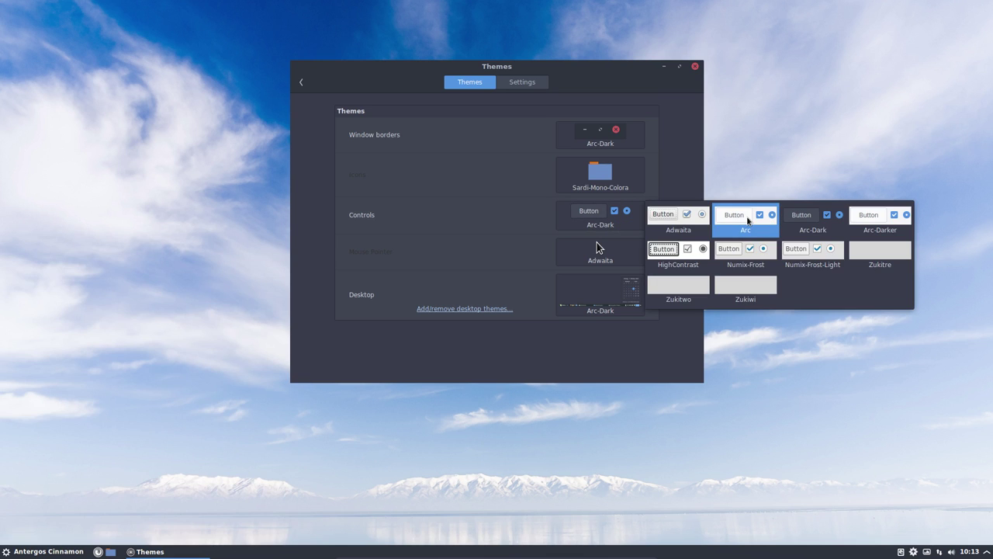
key("Escape")
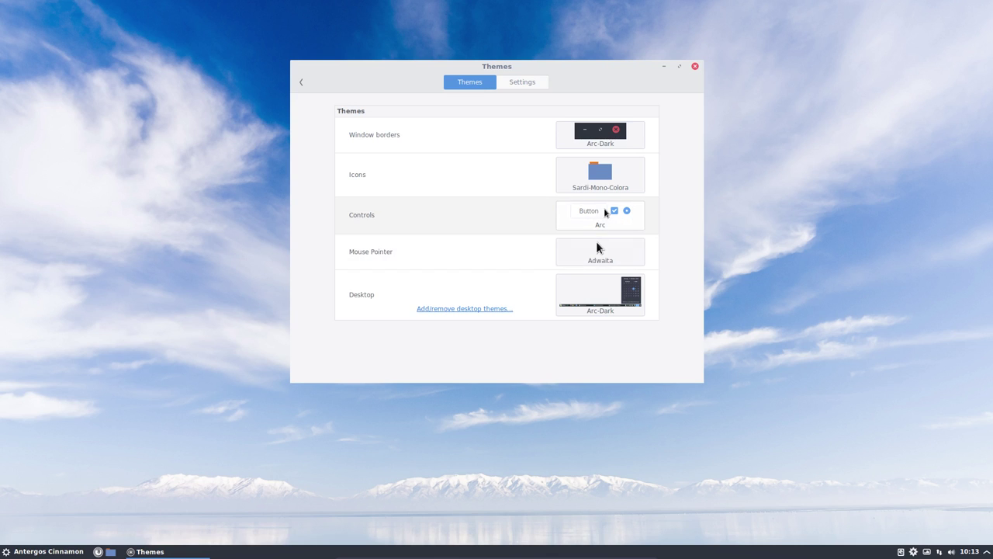
key("super")
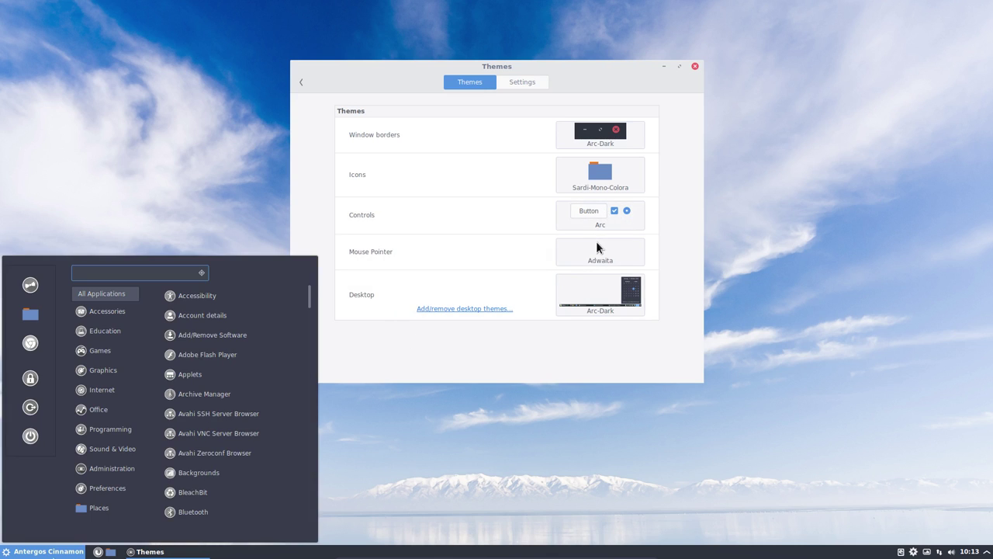
left_click(630, 292)
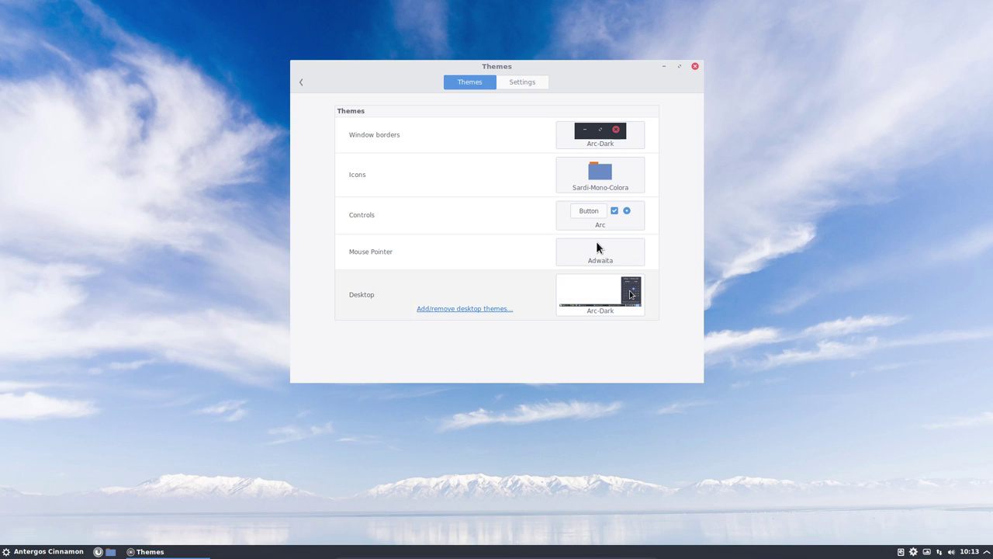
- Switch the desktop theme to Arc and inspect the application menu again
left_click(630, 292)
left_click(772, 211)
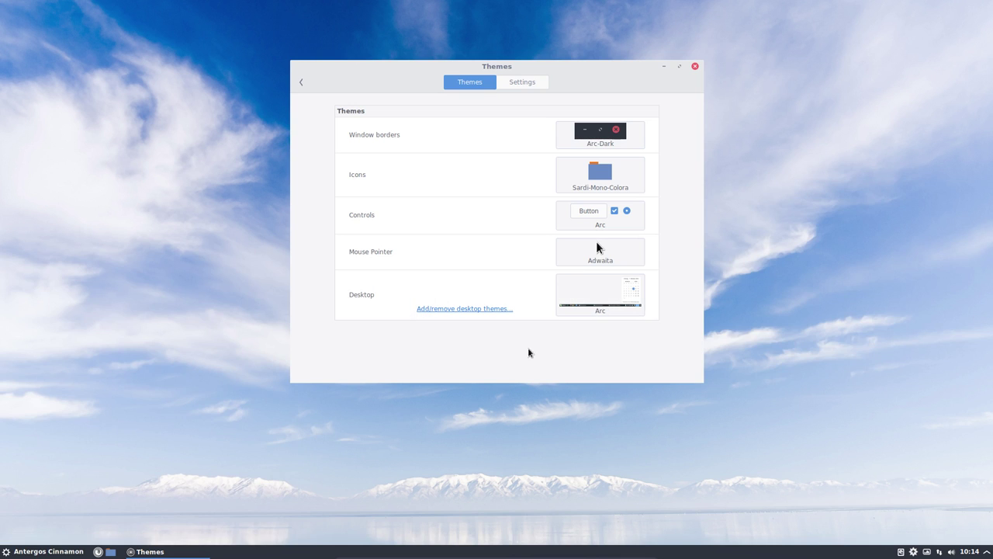
key("super")
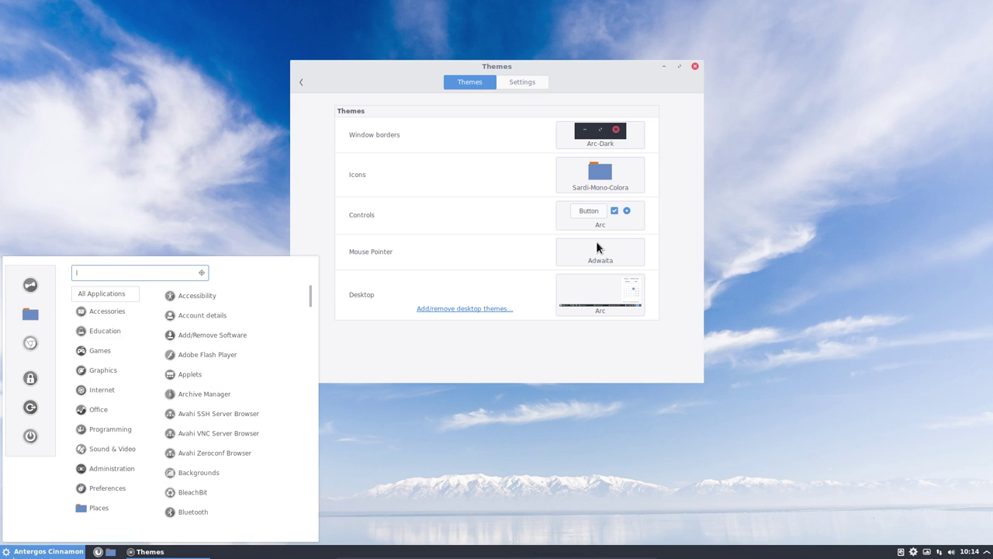
key("super")
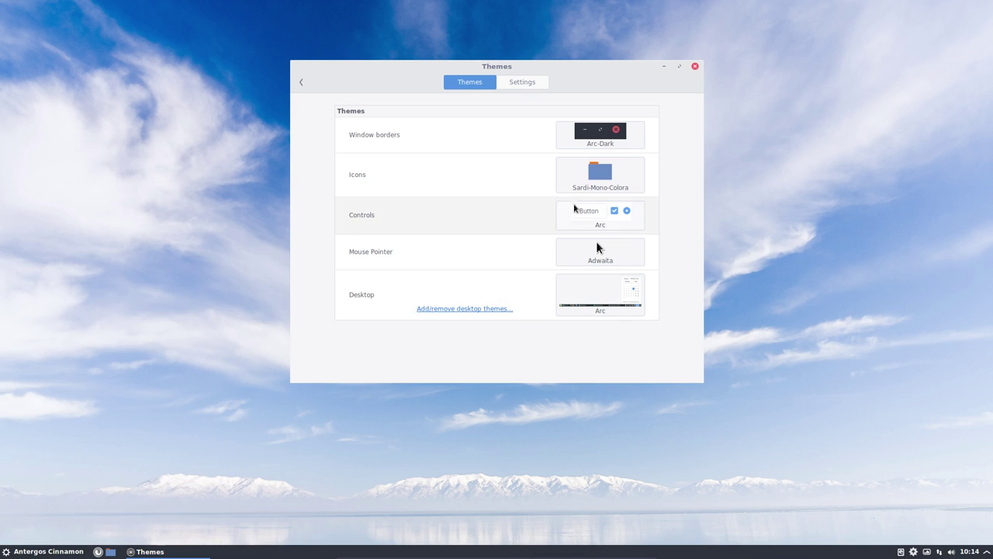
- Set the controls theme back to Arc-Dark and the mouse pointer to Breeze_Snow
left_click(599, 215)
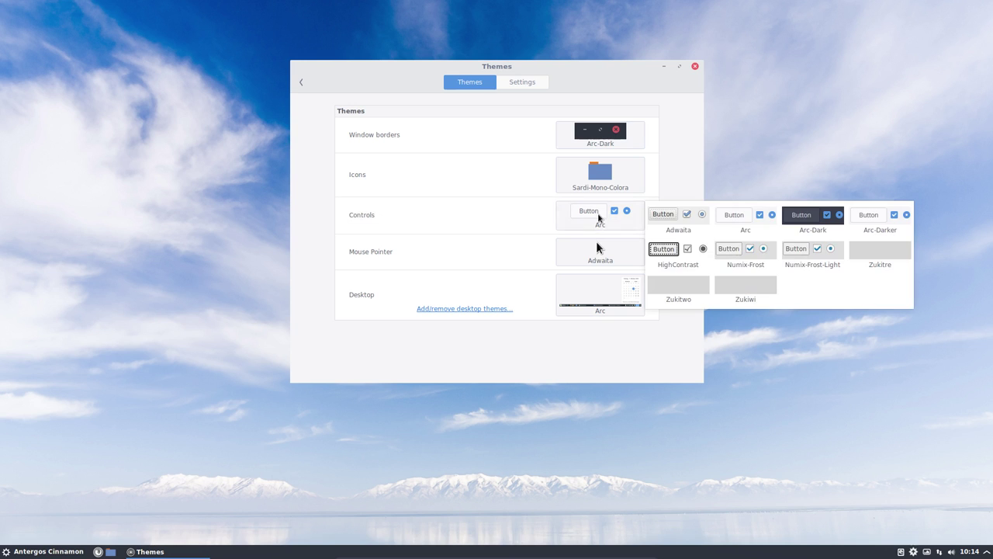
left_click(813, 223)
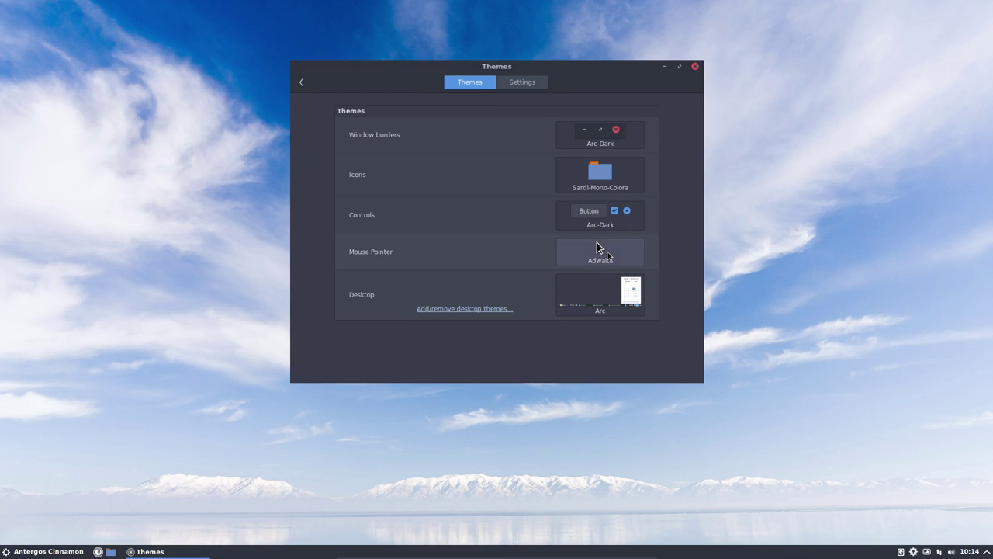
left_click(608, 256)
left_click(707, 262)
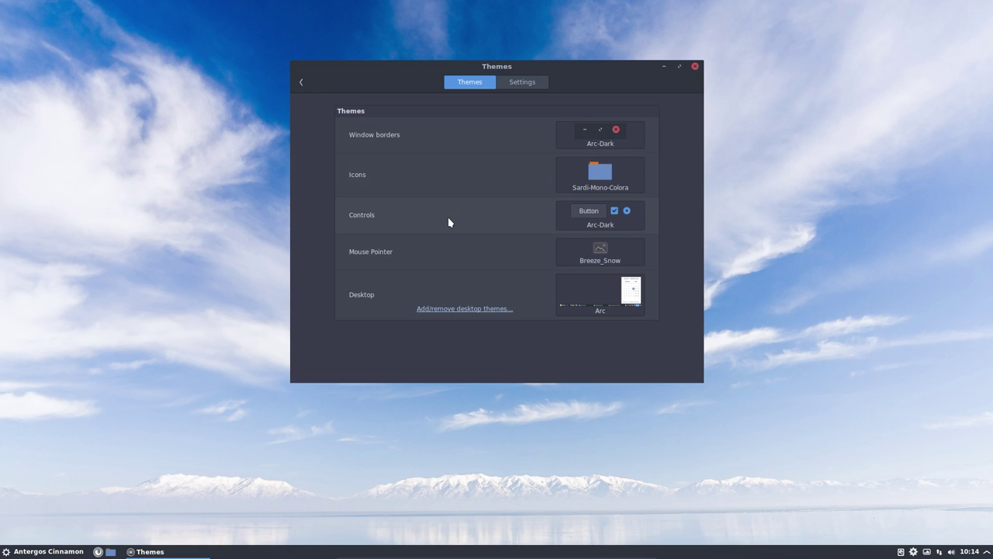
- Review the miscellaneous options of the Themes settings and look at the application menu's appearance
left_click_drag(612, 78, 565, 72)
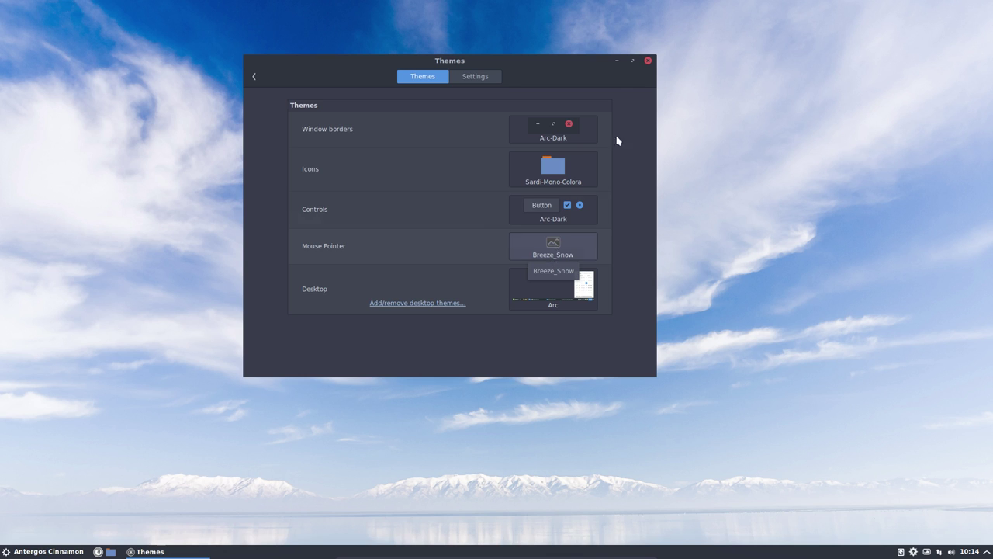
left_click(482, 77)
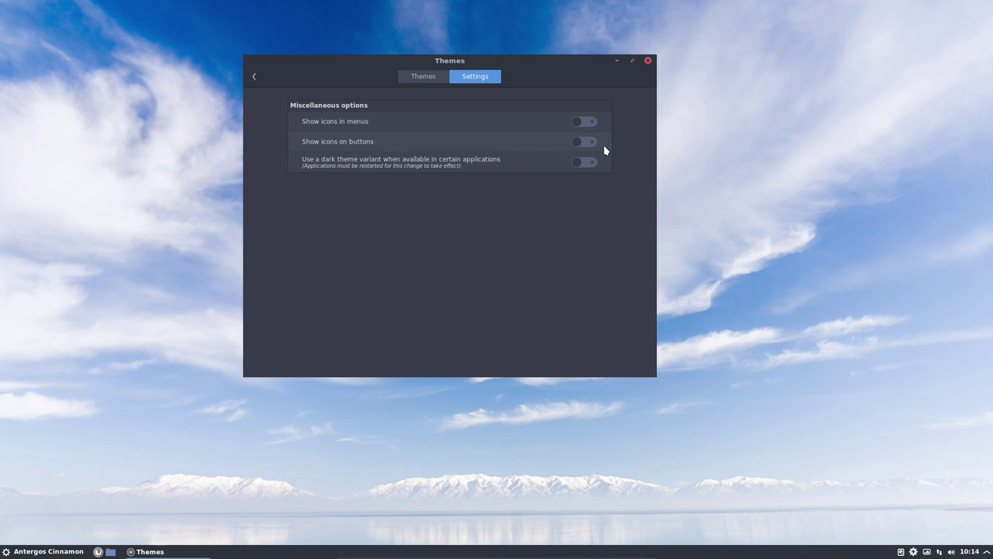
left_click(47, 551)
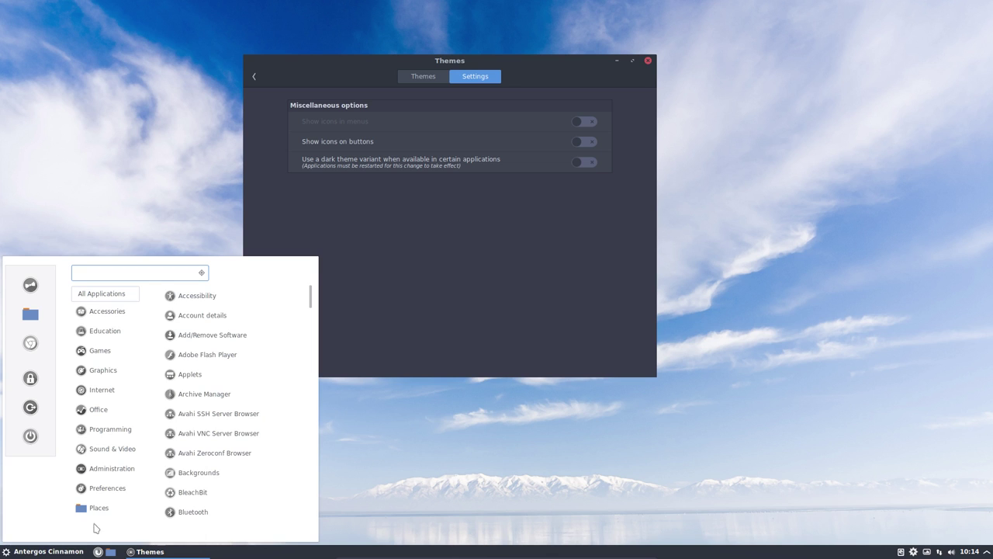
left_click(415, 137)
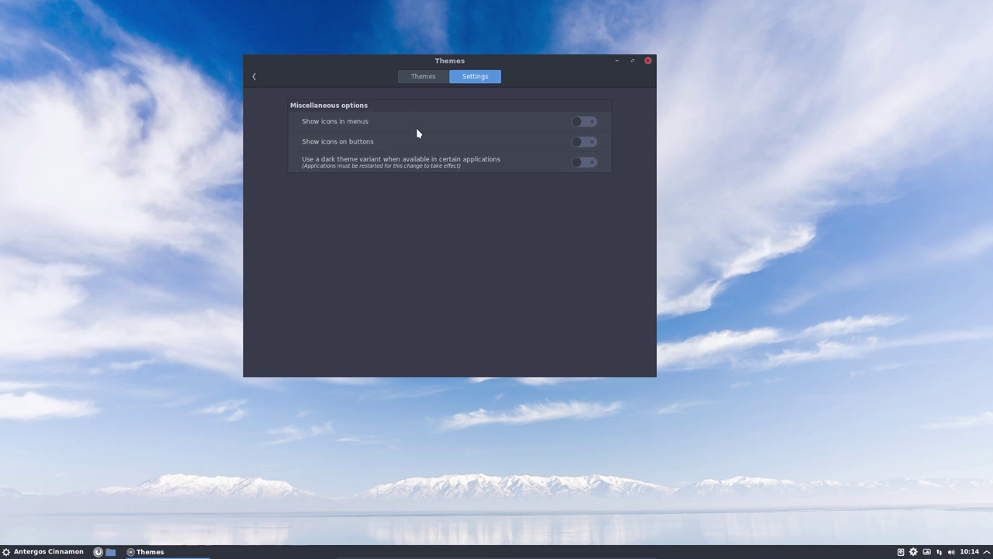
- Set the desktop theme to Arc-Dark and close the Themes window
left_click(419, 77)
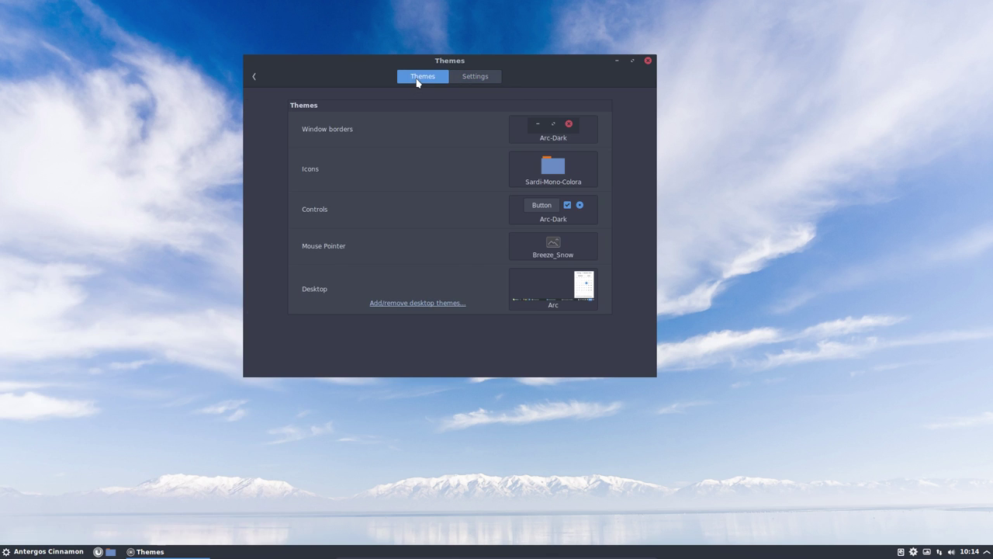
left_click(549, 283)
left_click(770, 229)
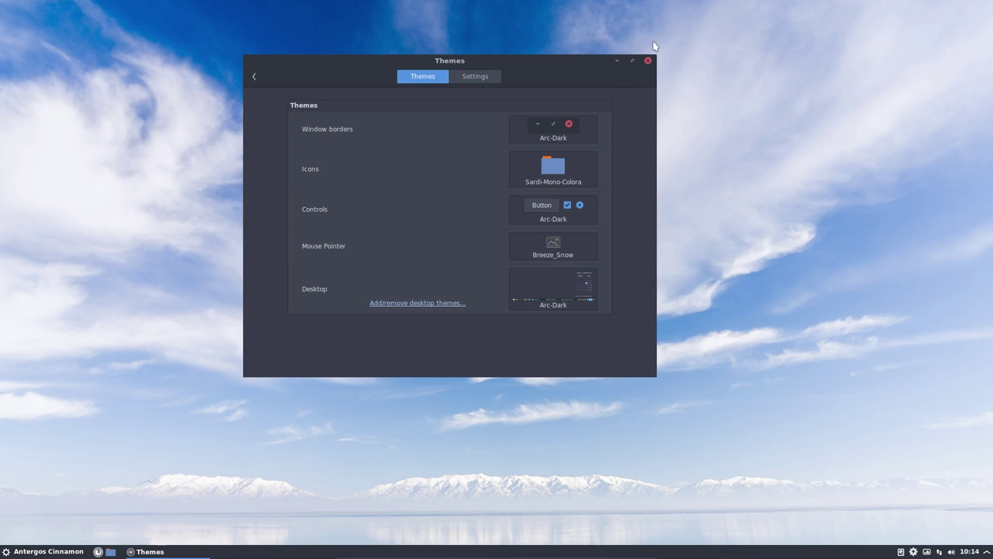
left_click(648, 61)
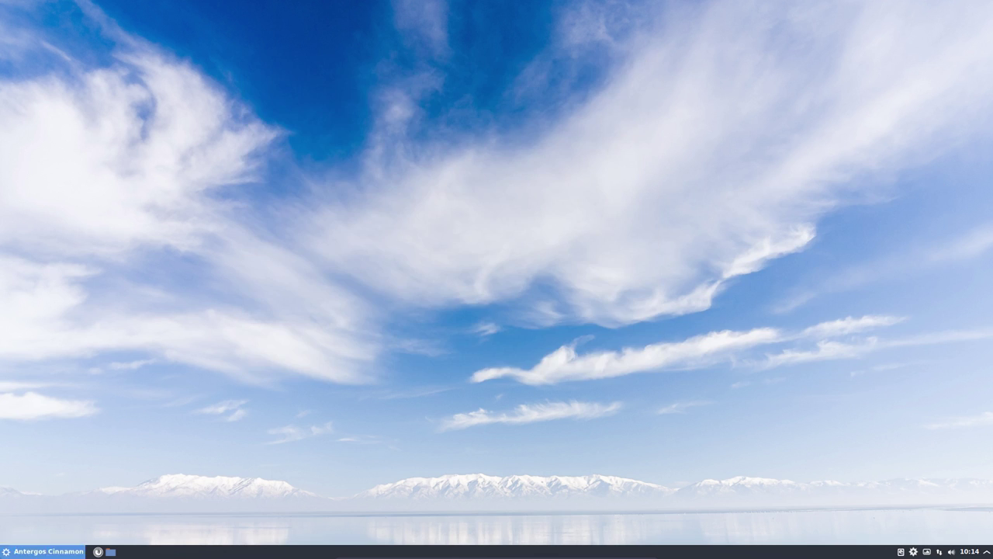
- Search the application menu for "pla" and launch Plank
left_click(42, 551)
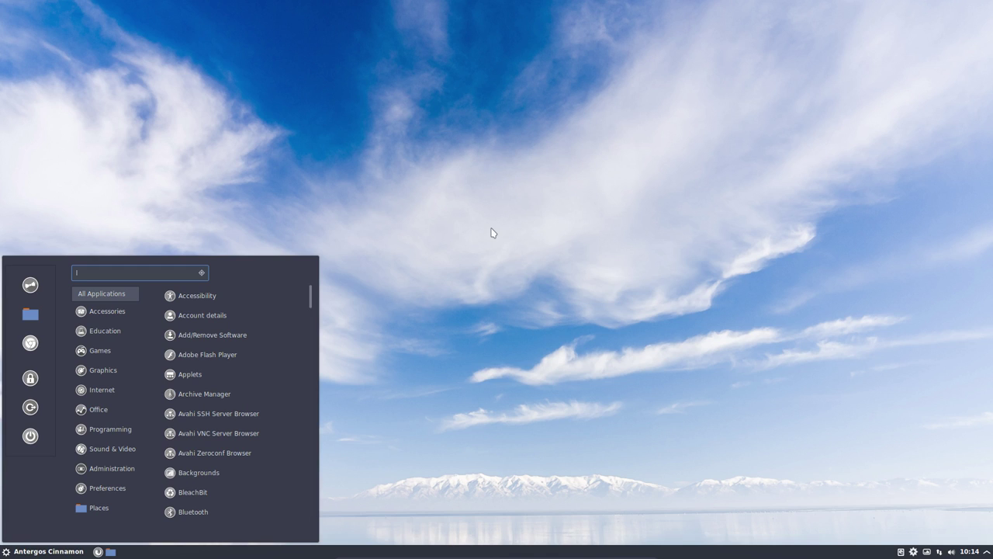
type("flash")
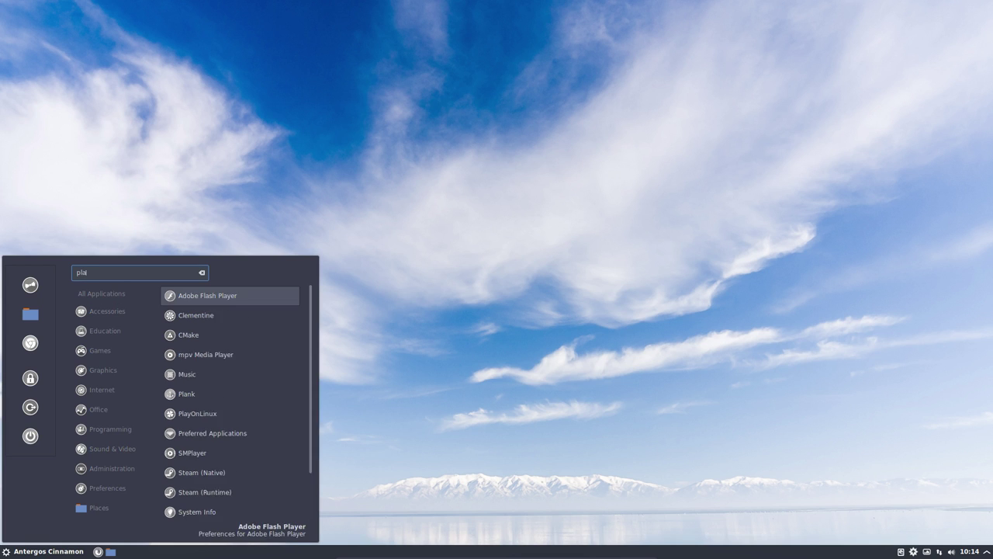
key("Return")
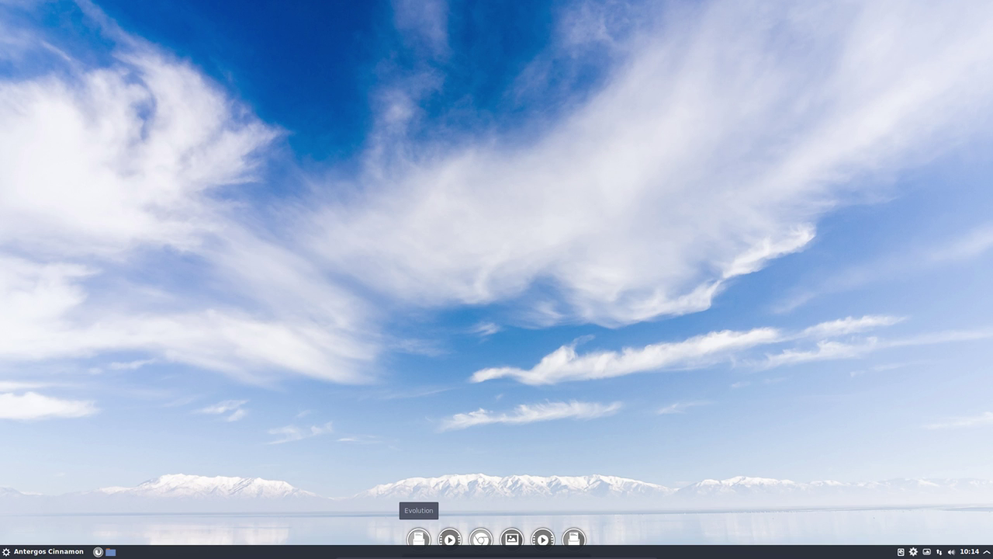
- Open the Plank dock's preferences, set its position to Top and enable icon zoom
right_click(418, 546)
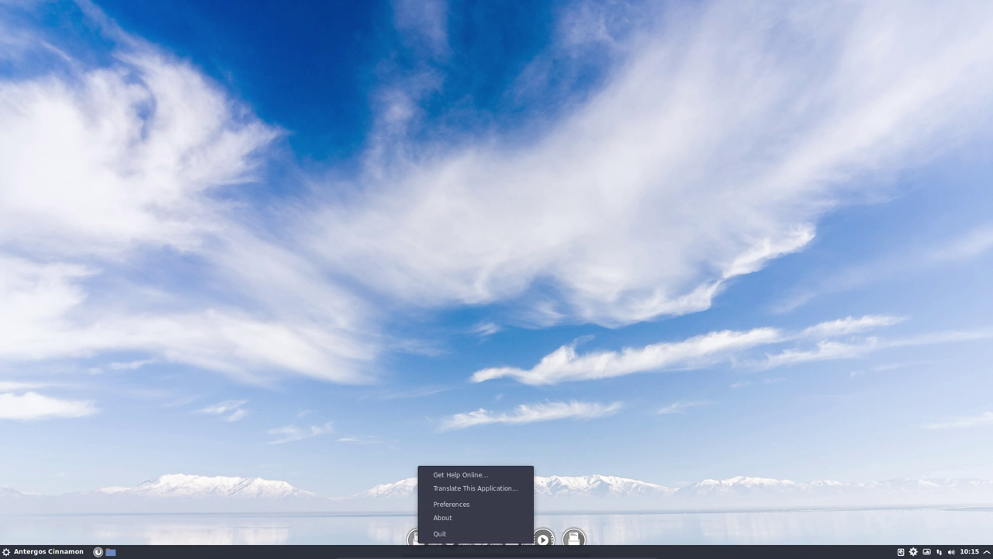
left_click(441, 504)
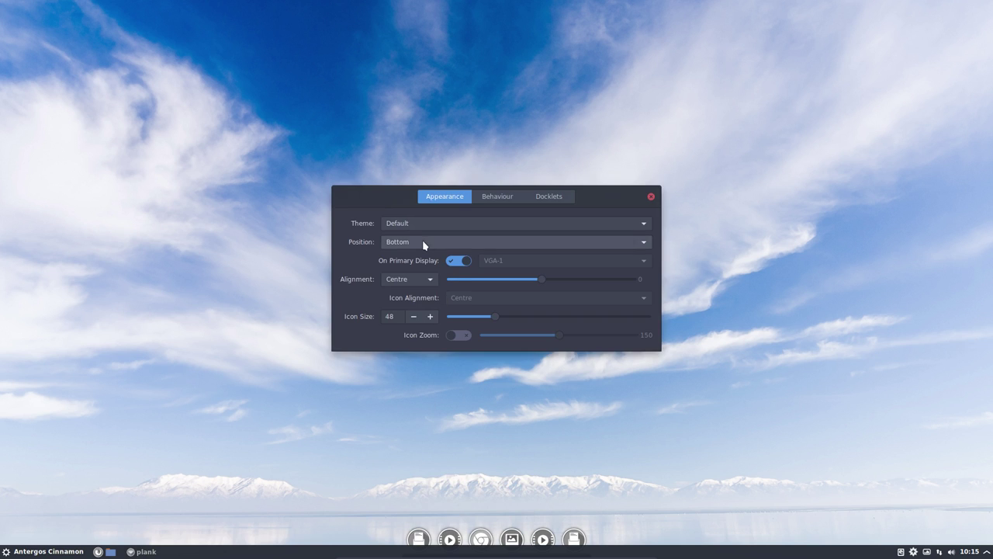
left_click(422, 240)
left_click(422, 230)
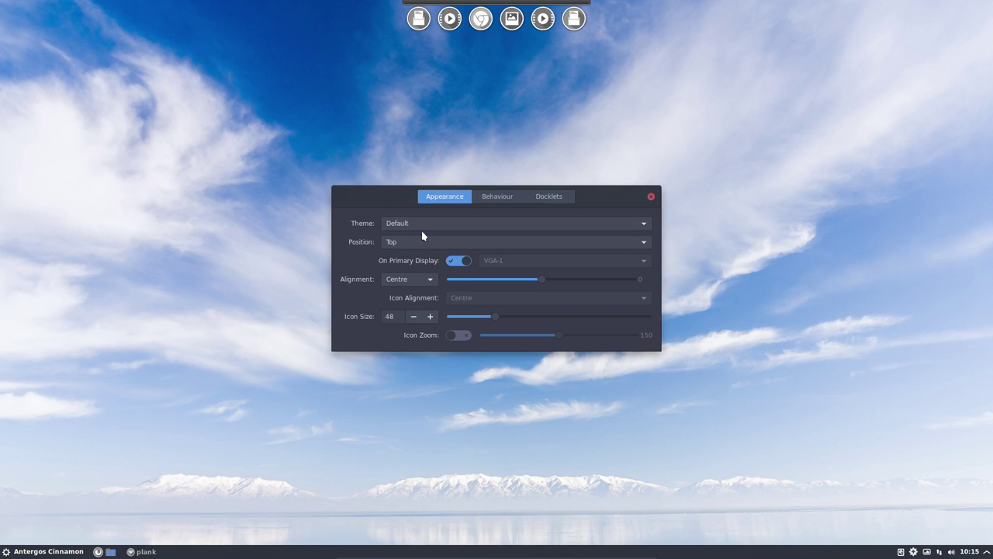
left_click(460, 336)
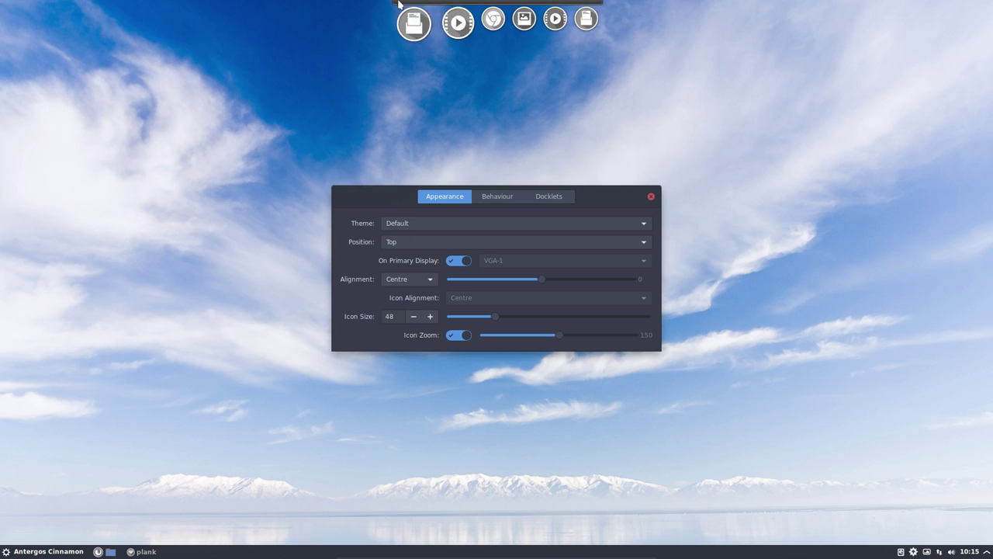
- Review the available Plank dock themes, keep Default, and move the preferences window aside
left_click(609, 207)
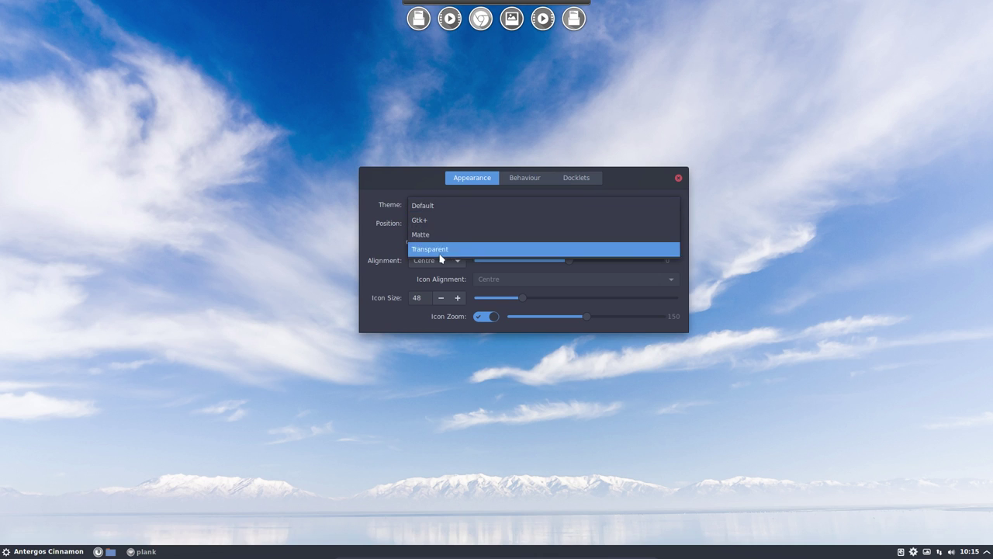
left_click(419, 183)
left_click_drag(610, 176, 847, 149)
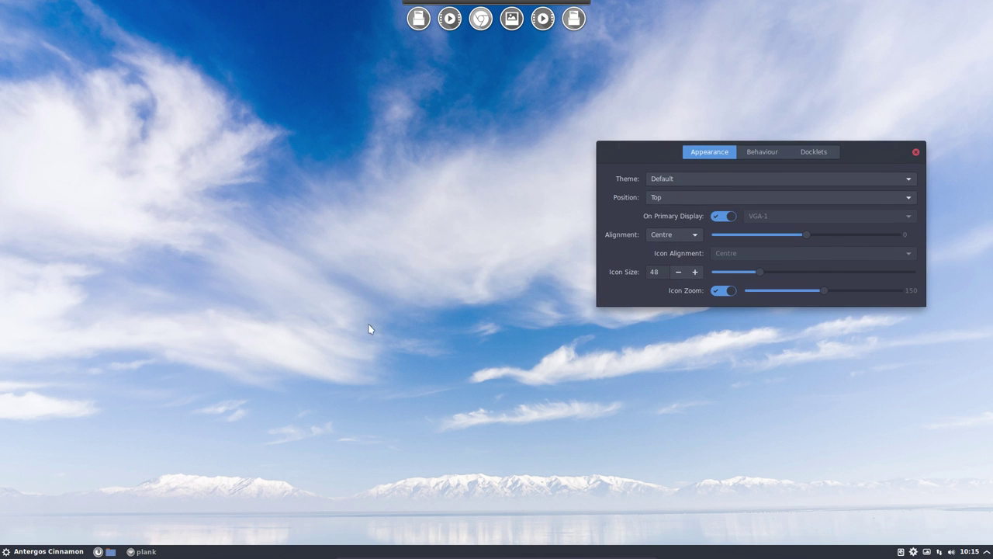
- Open the DATA/AntergosCinnamon/installation folder in the file manager and move its window beside the dock preferences
left_click(110, 552)
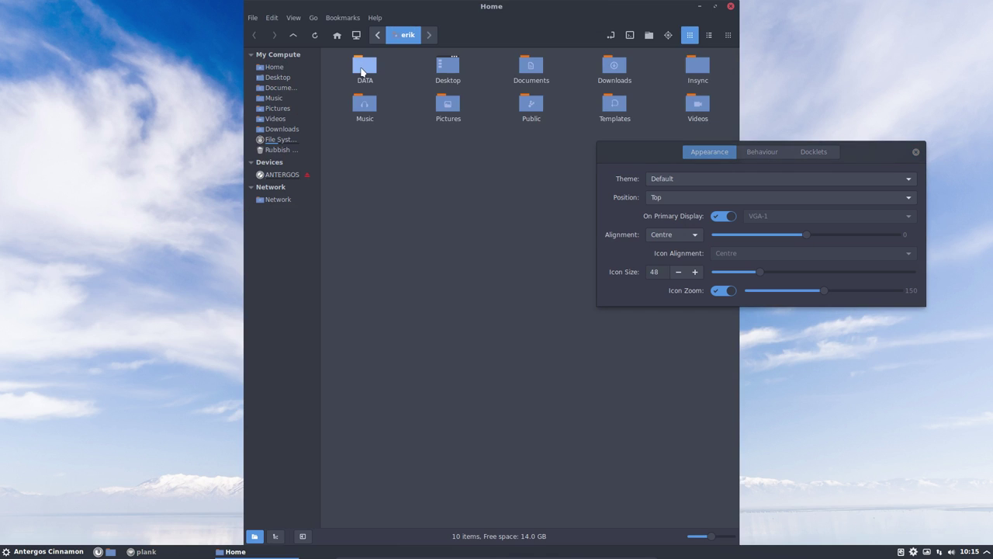
double_click(362, 67)
double_click(362, 70)
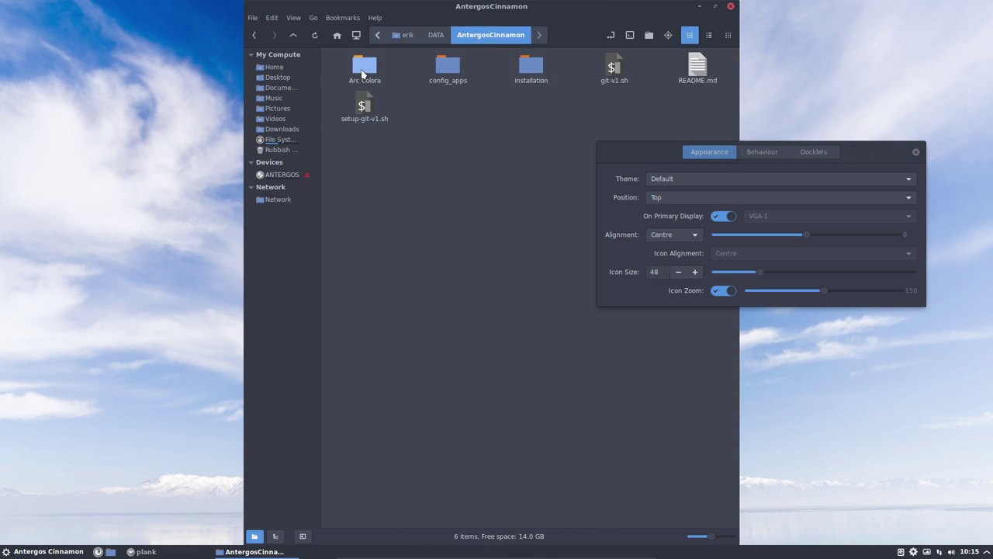
double_click(531, 66)
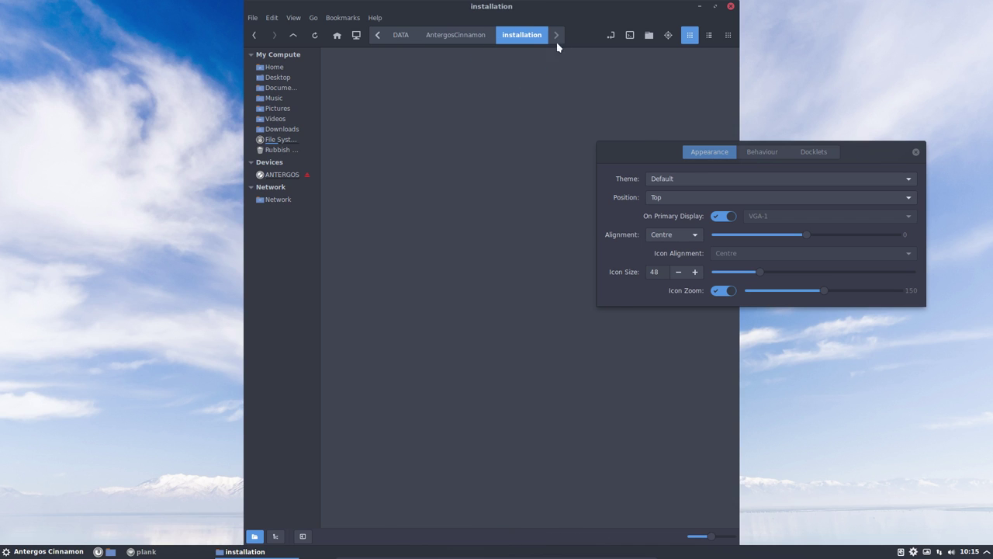
left_click_drag(565, 11, 381, 11)
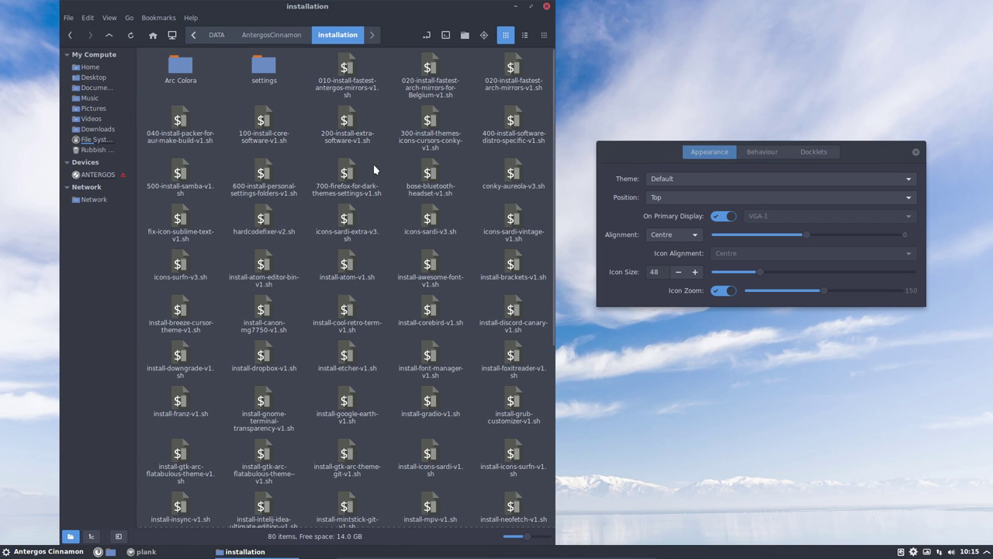
- Display the contents of the script 300-install-themes-icons-cursors-conky-v1.sh in the text editor
left_click(426, 122)
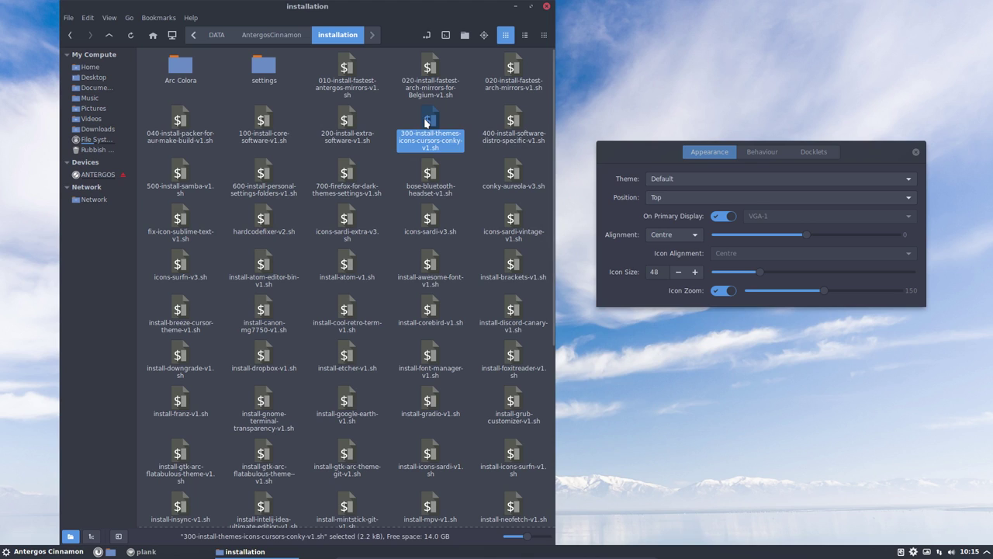
double_click(427, 122)
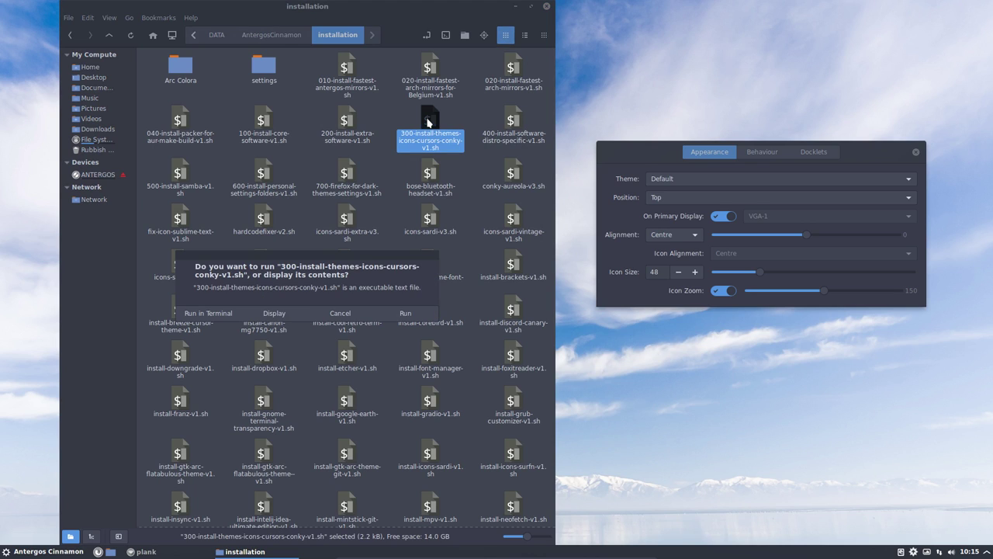
left_click(276, 314)
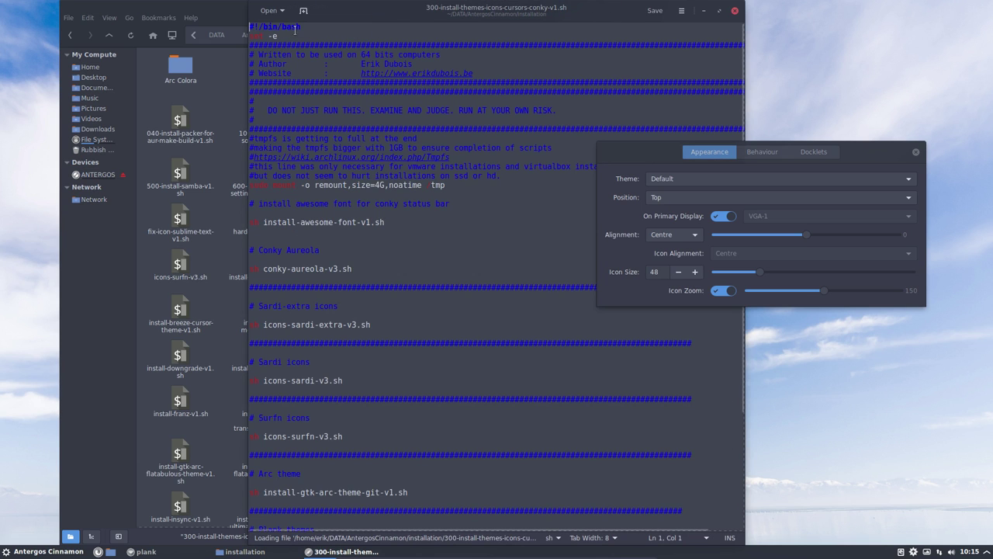
- Move the dock preferences out of the way and set the text editor's colour scheme to Oblivion
left_click(681, 10)
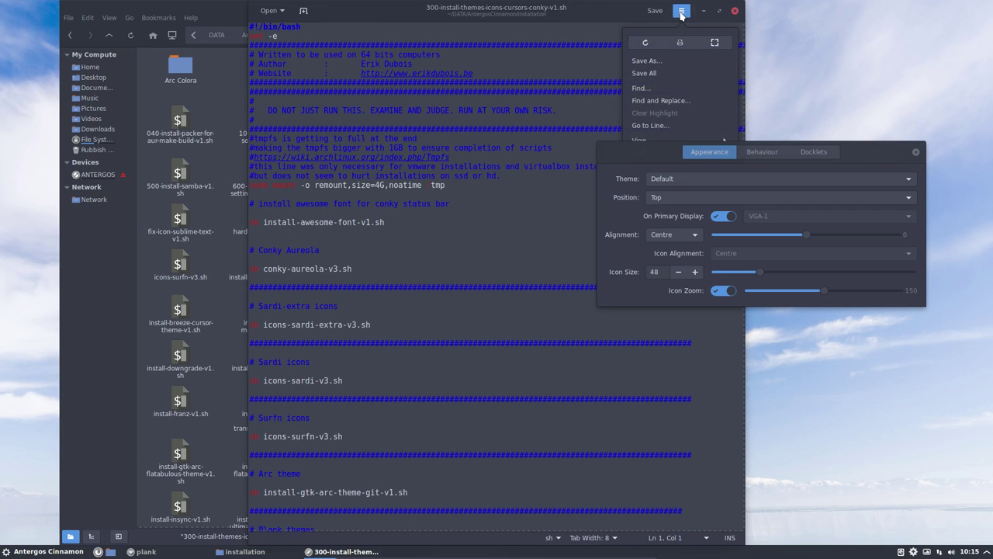
left_click_drag(847, 151, 894, 320)
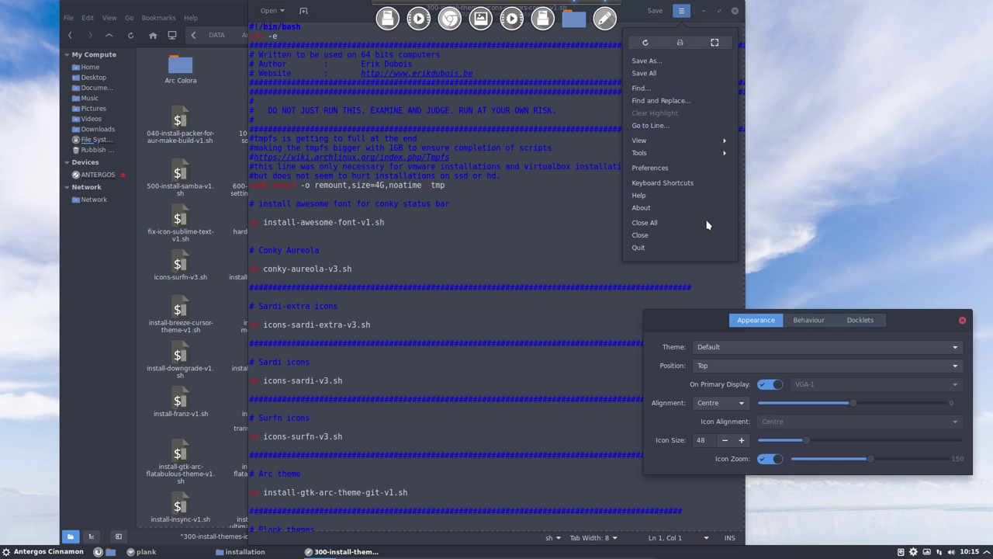
left_click(657, 167)
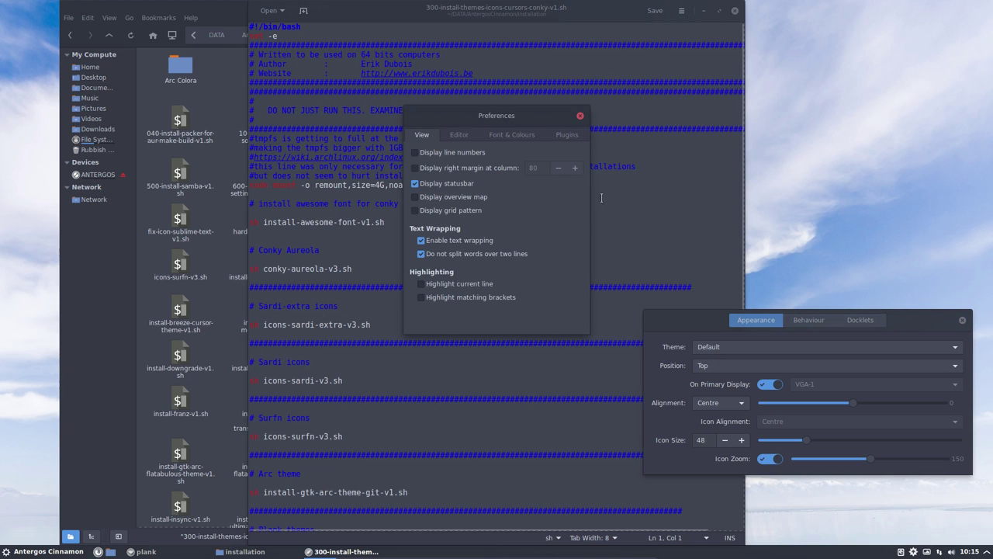
left_click(499, 134)
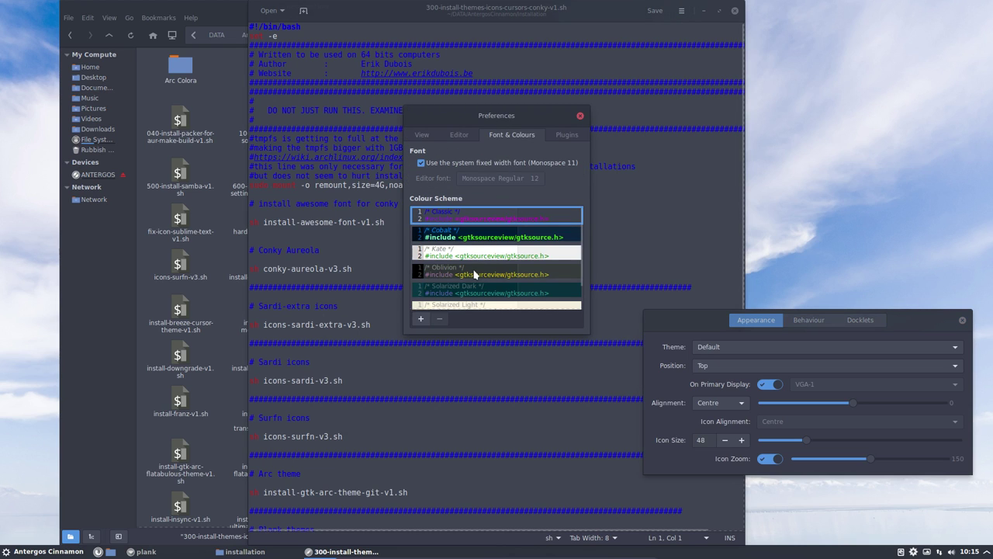
left_click(519, 275)
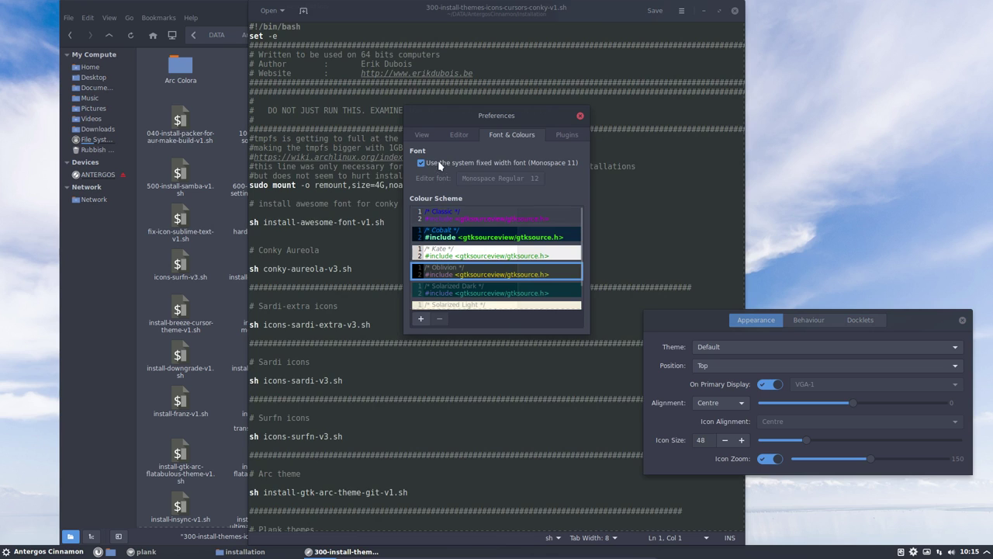
- Replace the system fixed-width font with Monospace Regular at size 15 and close the editor preferences
left_click(421, 162)
left_click(535, 180)
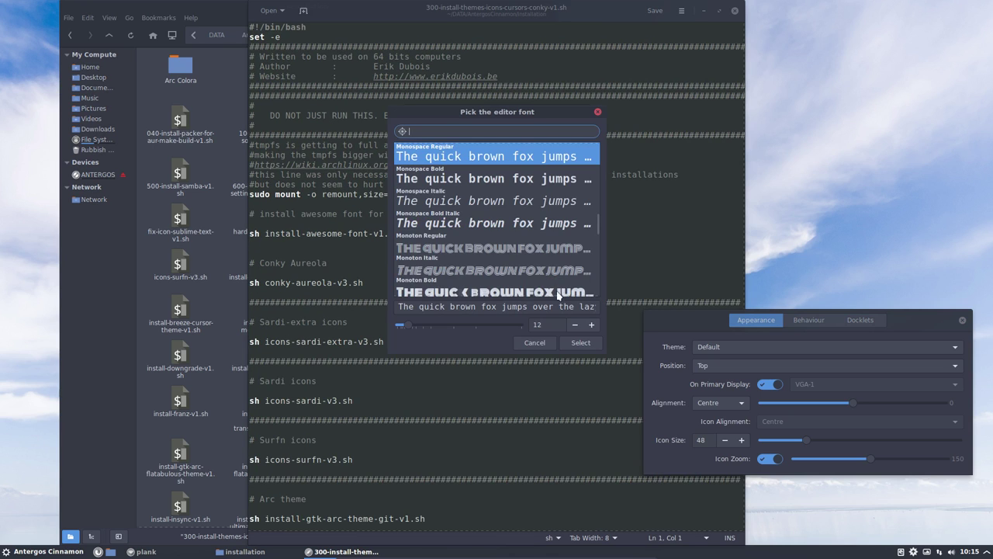
left_click(592, 326)
left_click(592, 325)
left_click(592, 326)
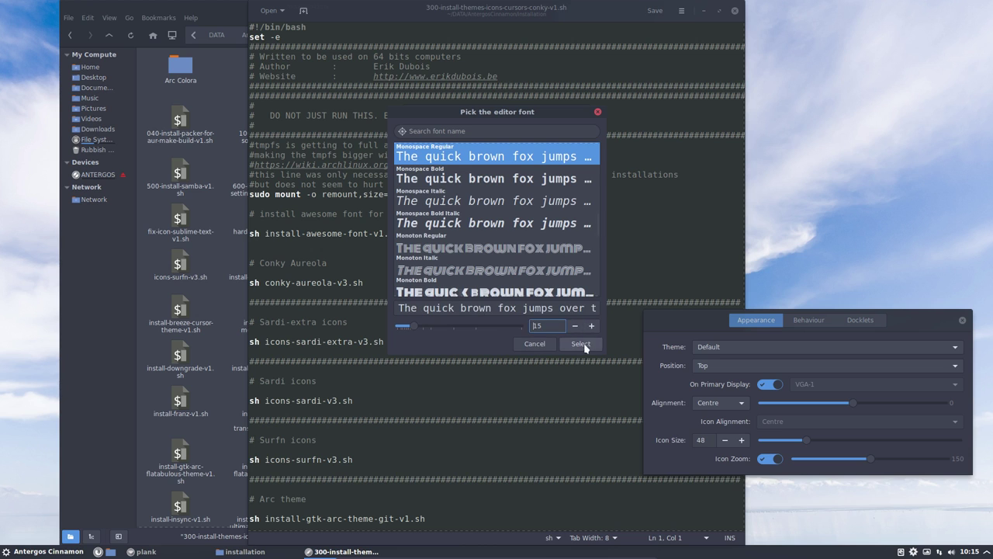
left_click(581, 342)
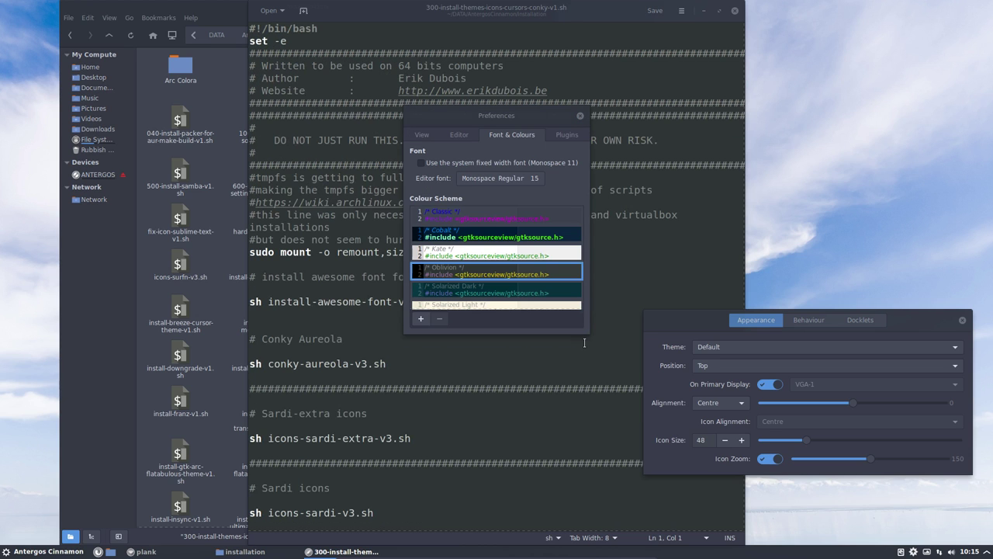
left_click(579, 115)
- Uncomment the "sh plank-themes-v2.sh" line under Plank themes, save the script and close the editor
scroll(408, 423, "down", 10)
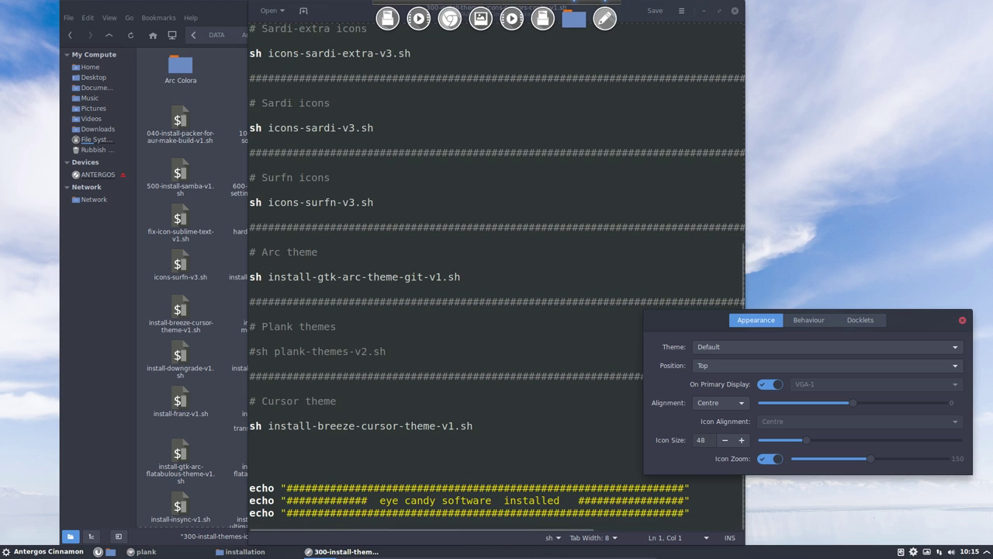
left_click(257, 377)
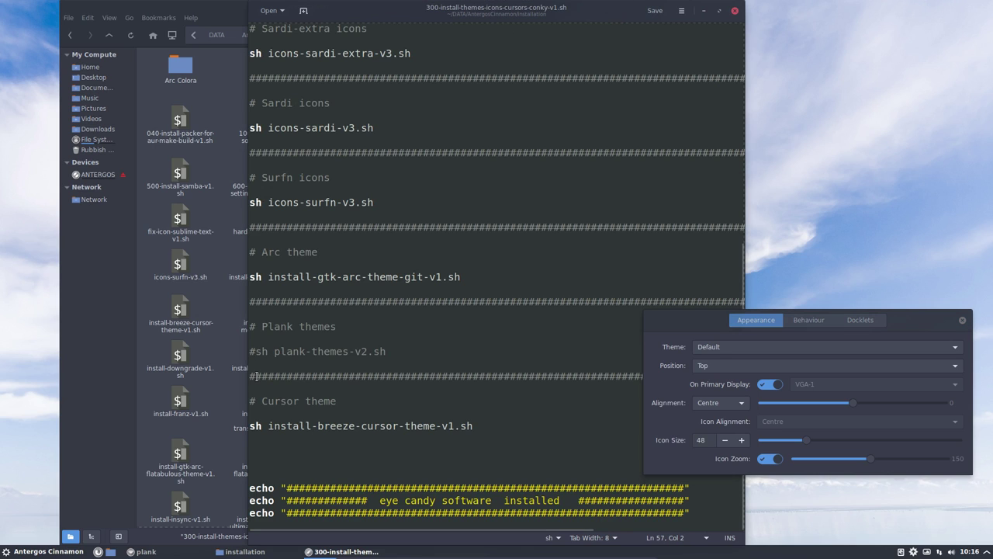
key("BackSpace")
key("ctrl+s")
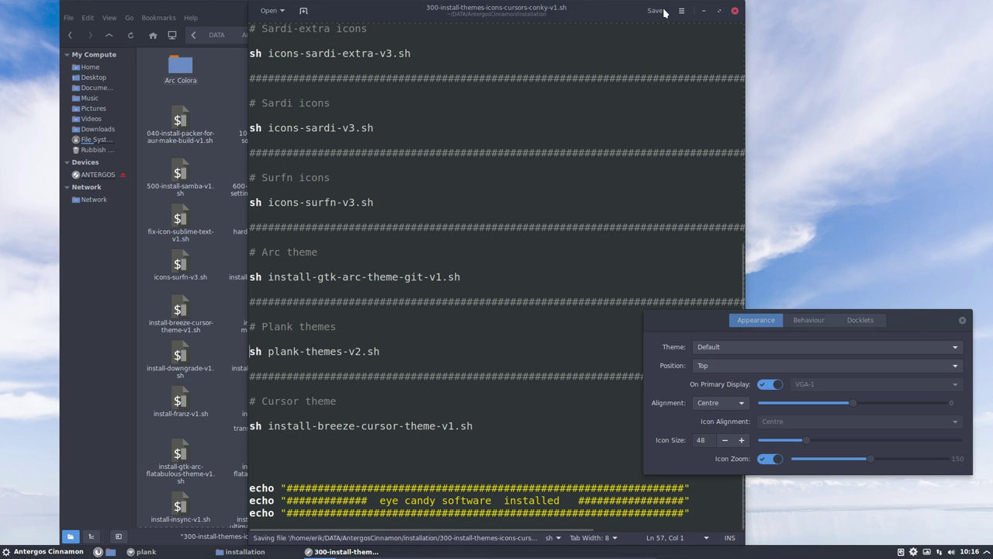
left_click(736, 11)
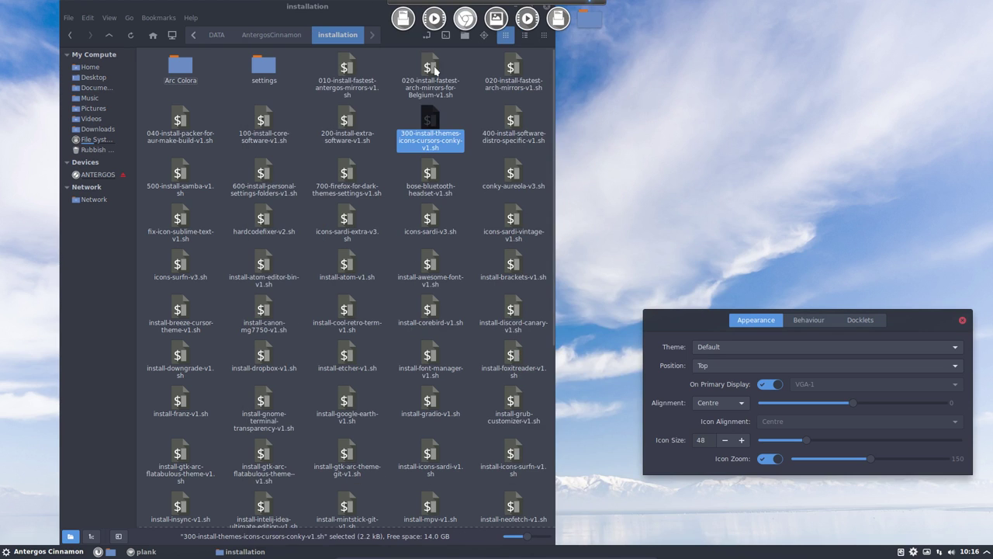
- Open a terminal in the installation folder and run ./plank-themes-v2.sh
key("F4")
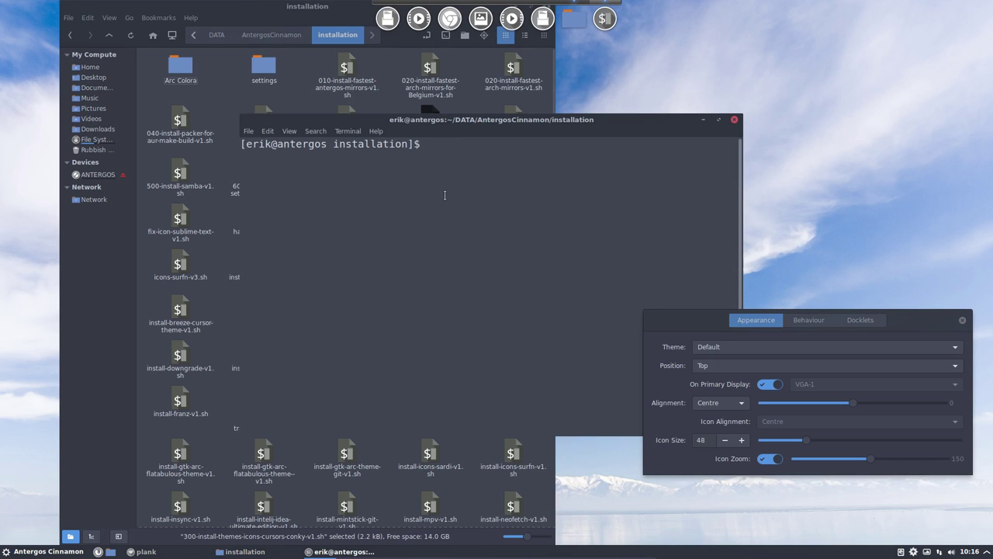
type("./plank")
key("Tab")
key("Return")
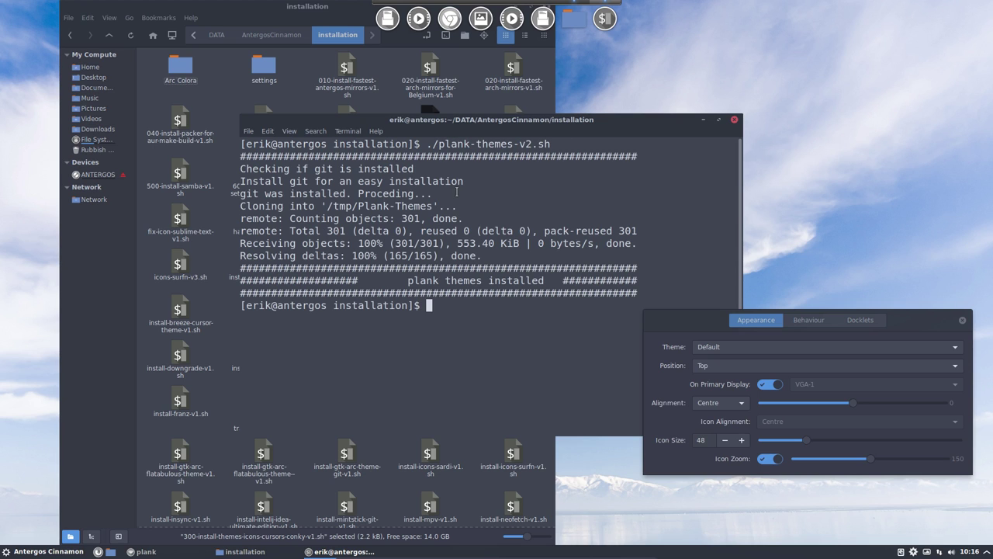
- Check the dock's theme list, close the dock preferences and the terminal, and minimize the file manager
left_click(741, 346)
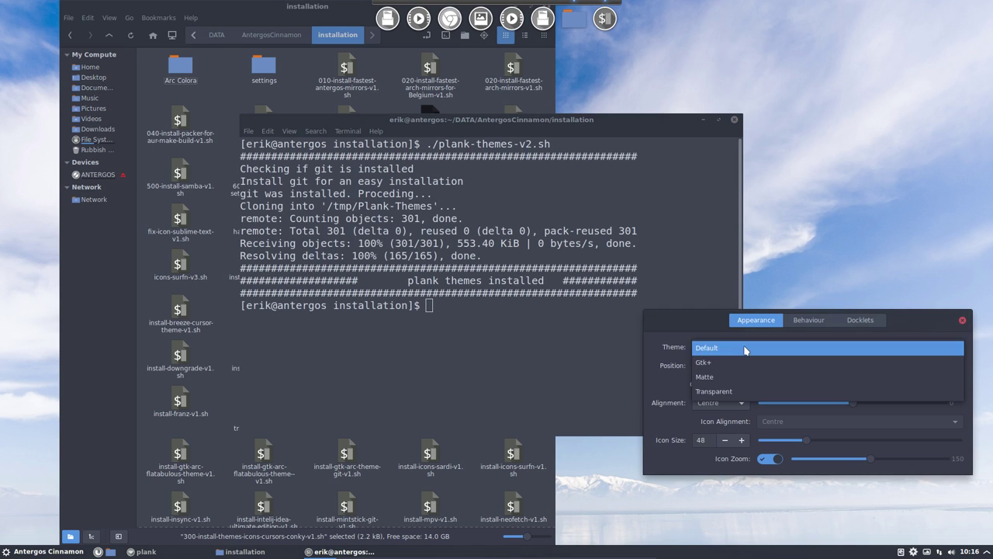
left_click(963, 322)
left_click(963, 320)
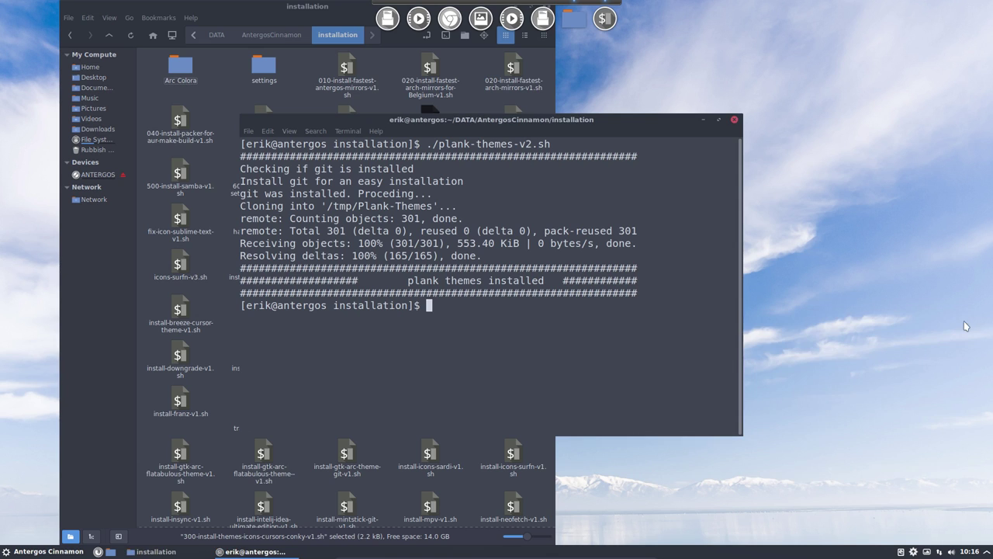
left_click(734, 120)
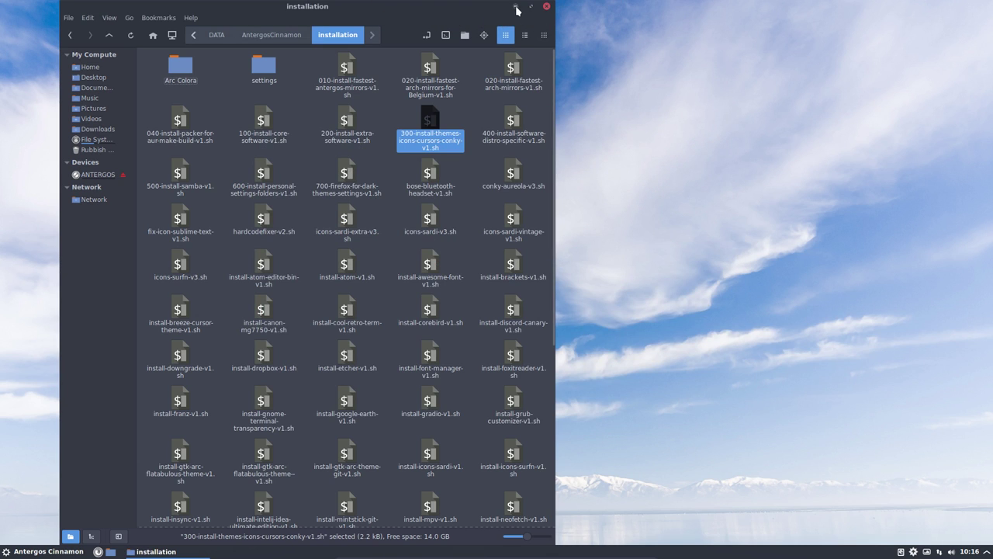
left_click(516, 7)
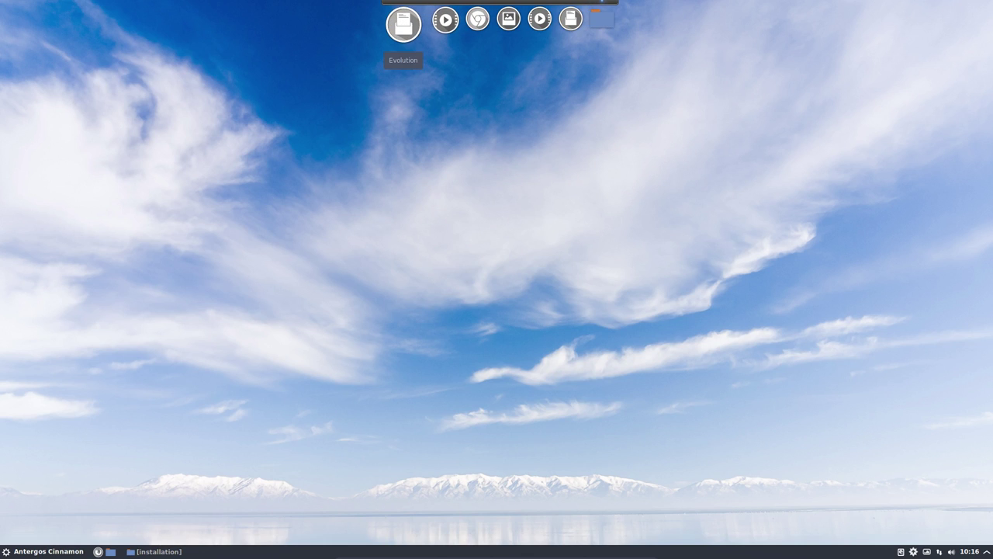
- Reopen the Plank dock's preferences and set its theme to ElementaryPantheon
right_click(405, 27)
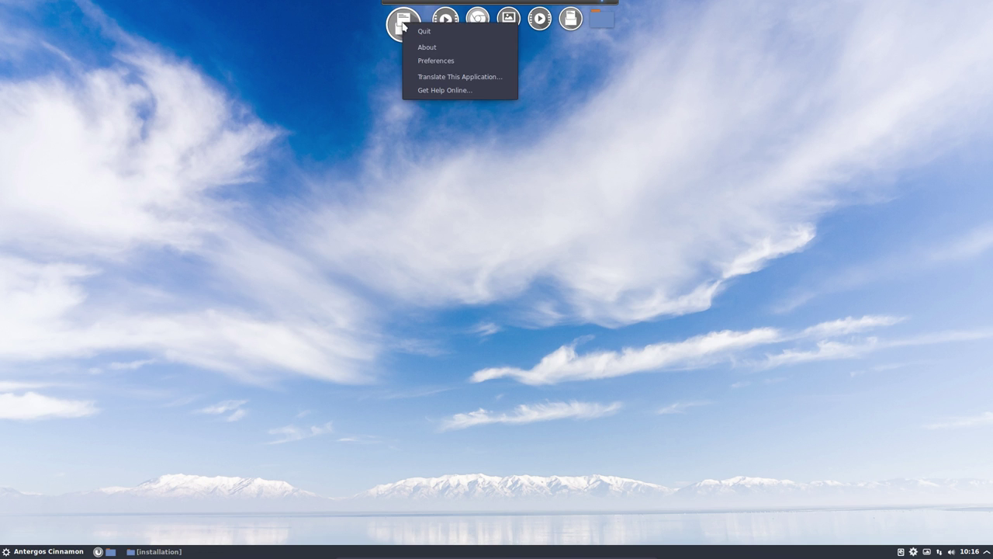
left_click(463, 60)
left_click(597, 184)
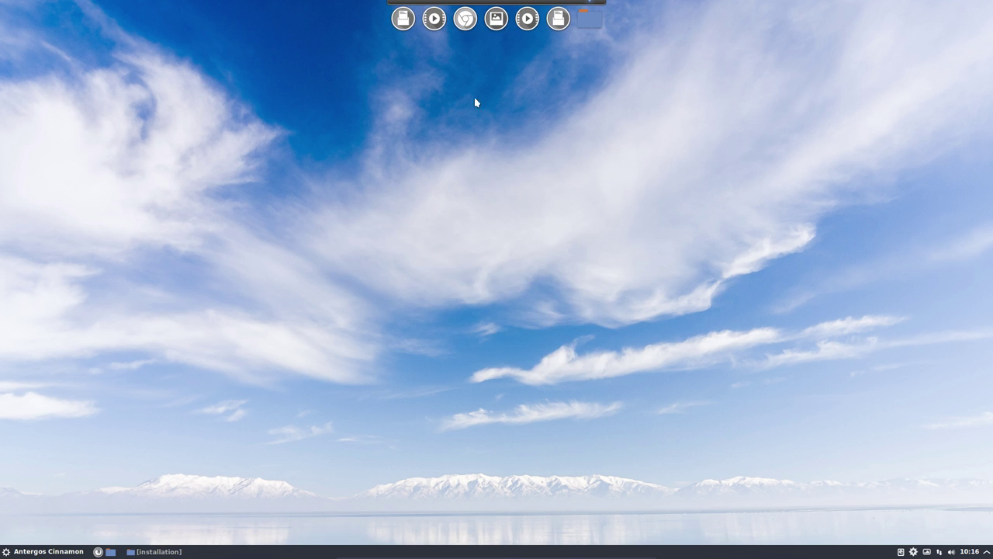
right_click(408, 26)
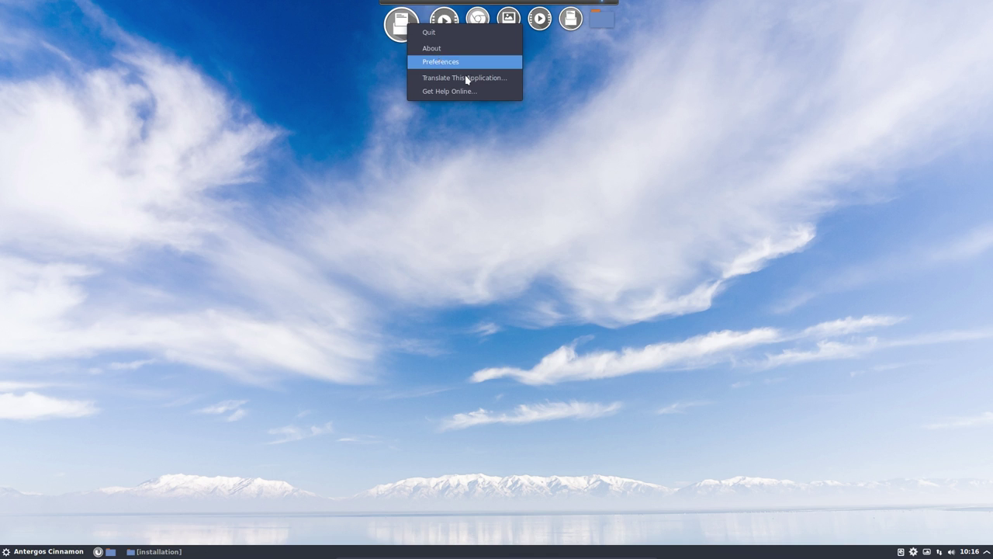
left_click(450, 66)
left_click(508, 224)
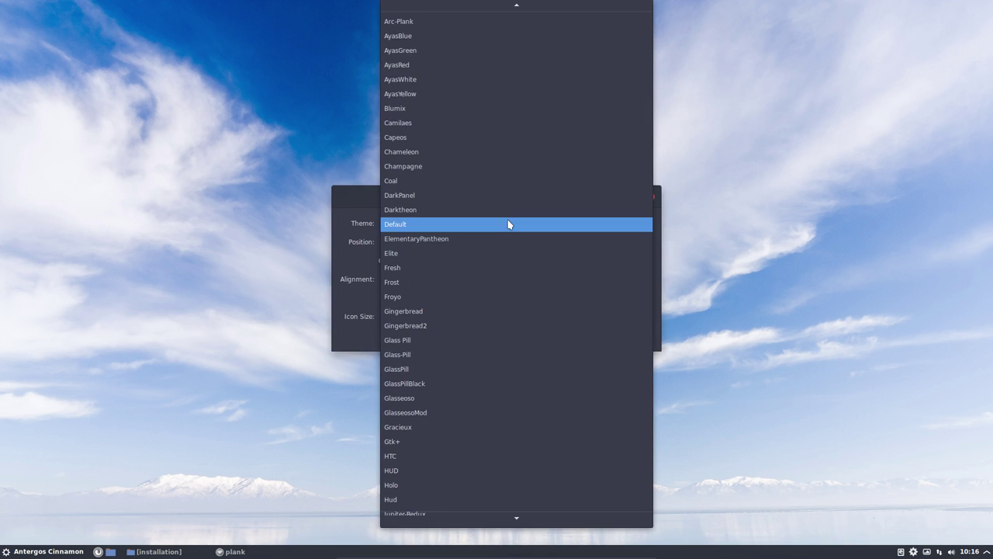
left_click(502, 240)
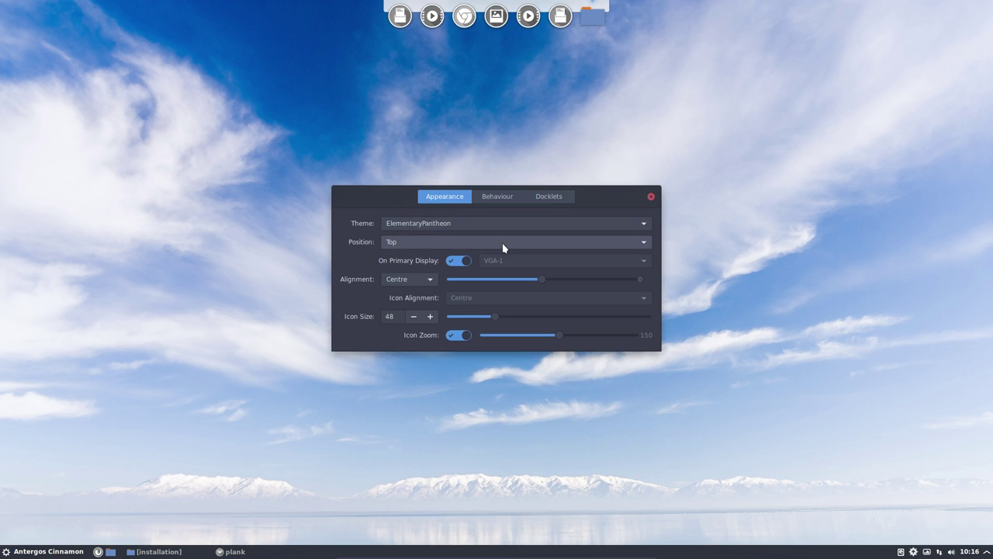
- Try out other themes on the dock, including GlassPill and Holo
key("Down")
key("Down")
key("Down")
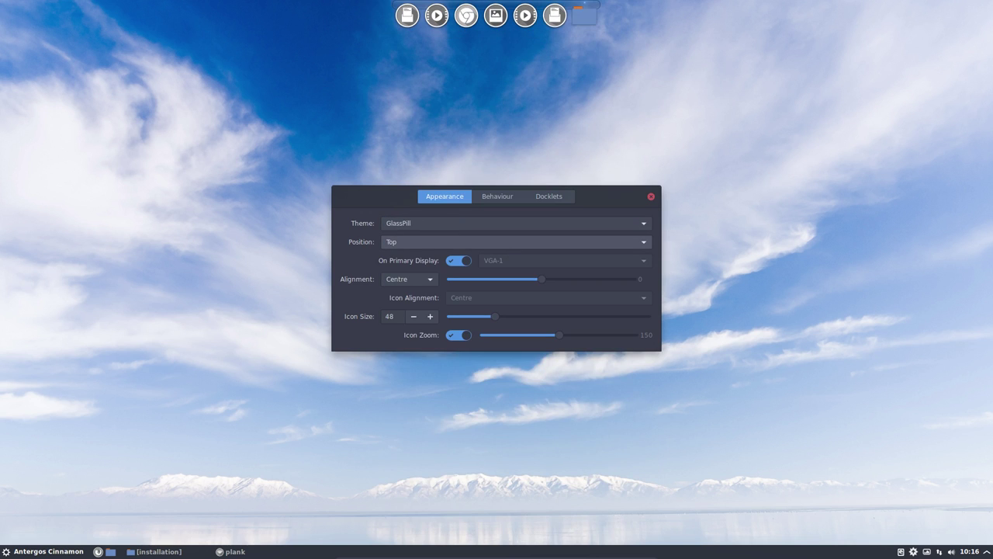
key("Down")
key("Down")
key("Down")
key("Up")
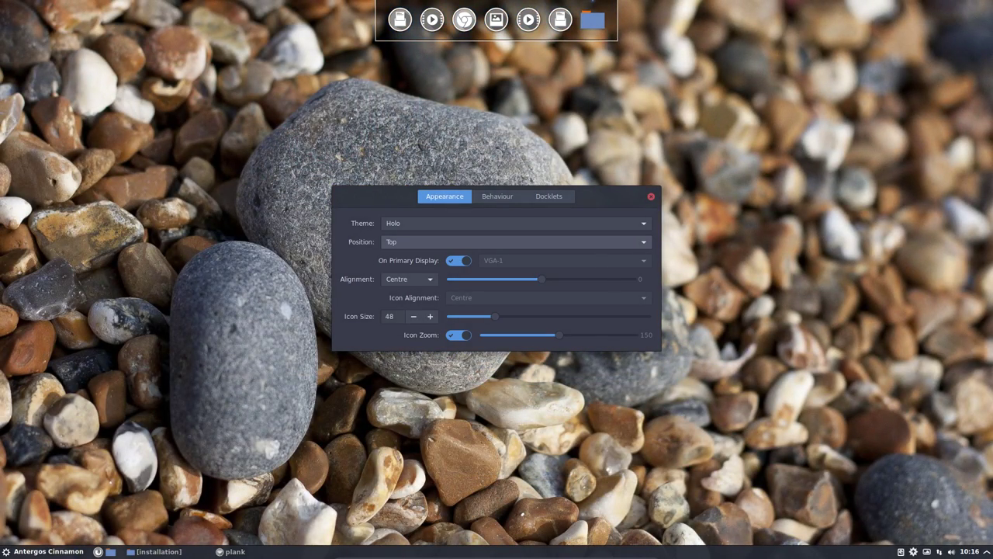
- Set the dock's theme to LightPanel, passing through Hud, and close the dock preferences
left_click(510, 226)
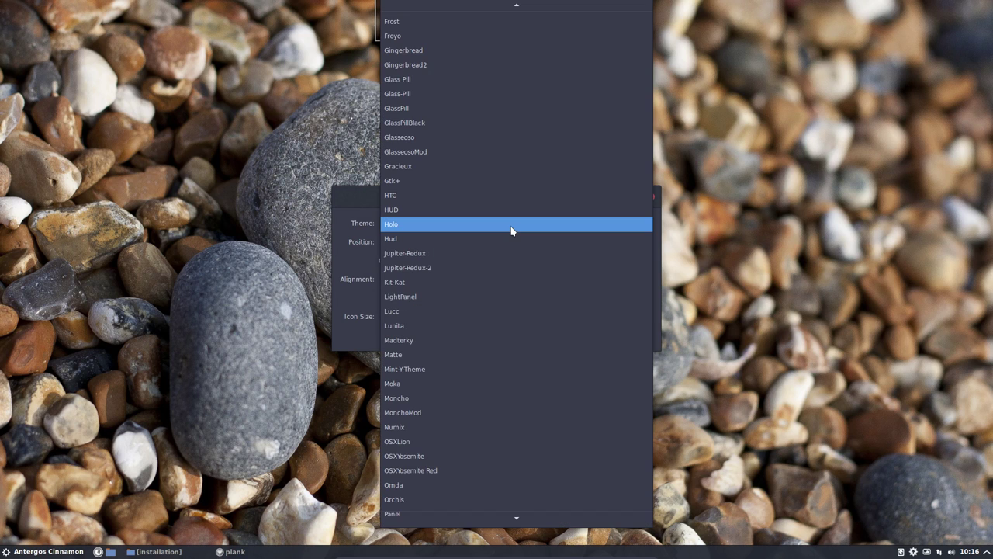
left_click(512, 238)
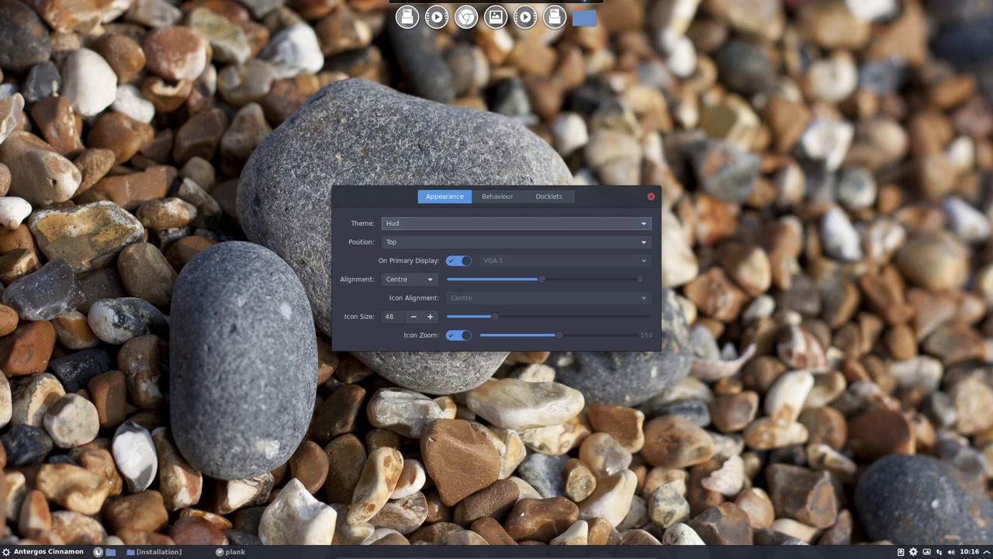
key("Down")
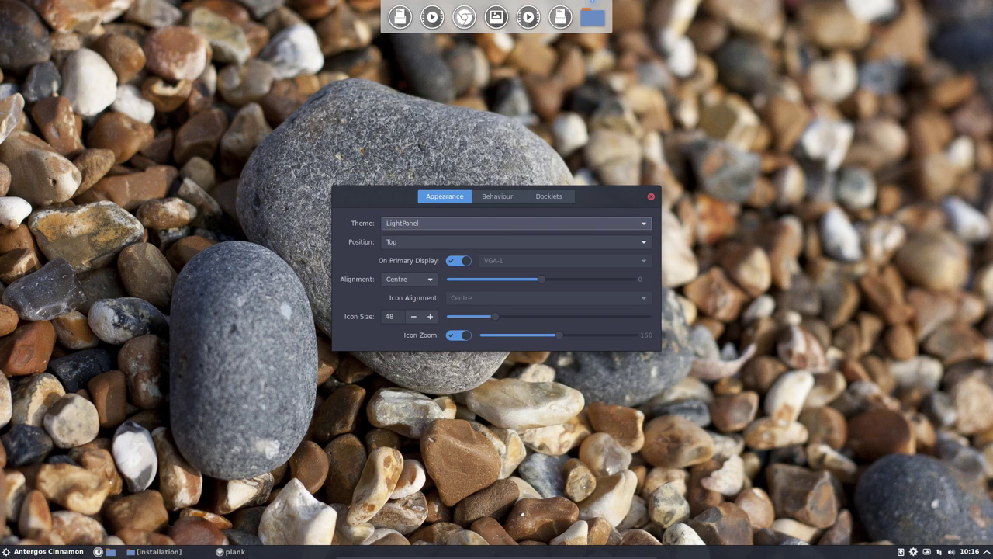
key("Escape")
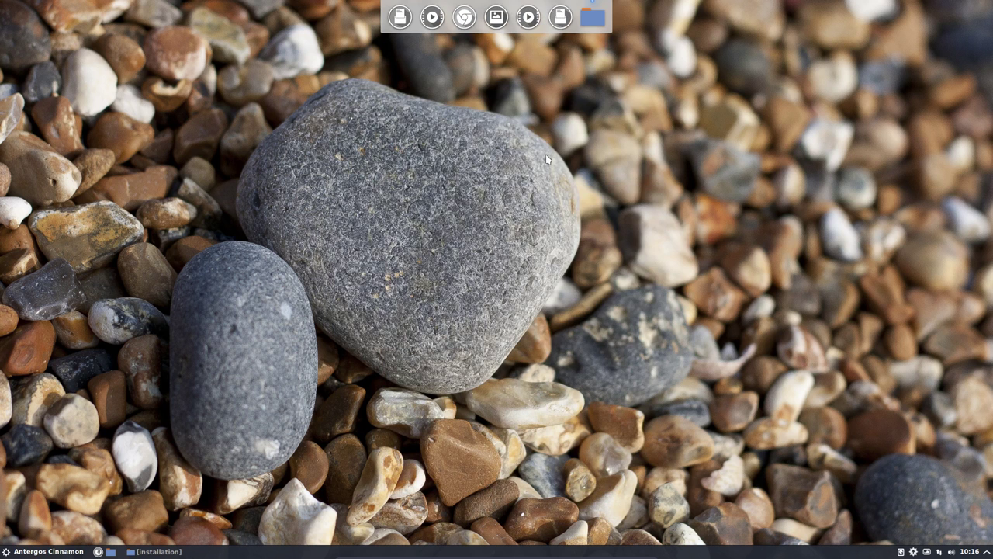
- Open Startup Applications, add Plank from the list of installed applications, and close the window
left_click(47, 551)
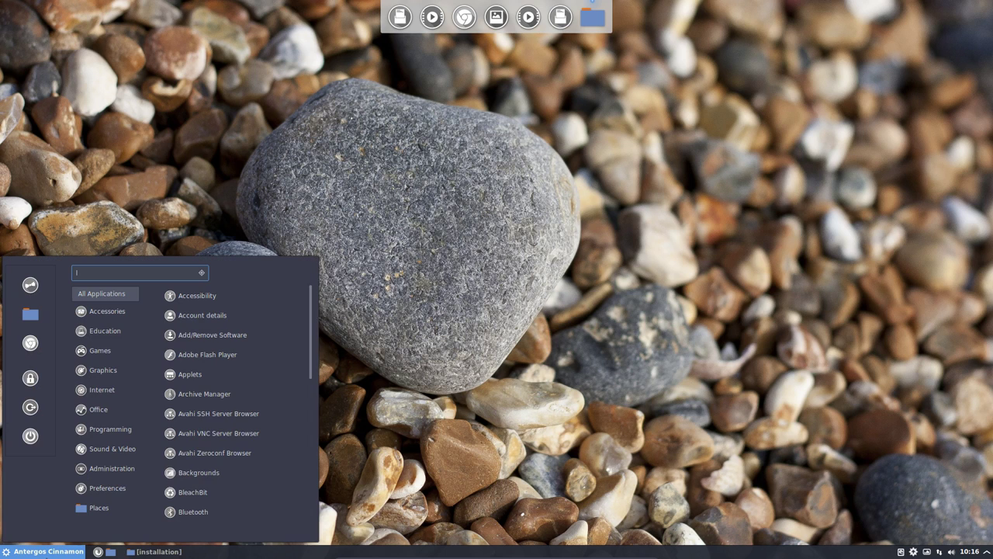
type("start")
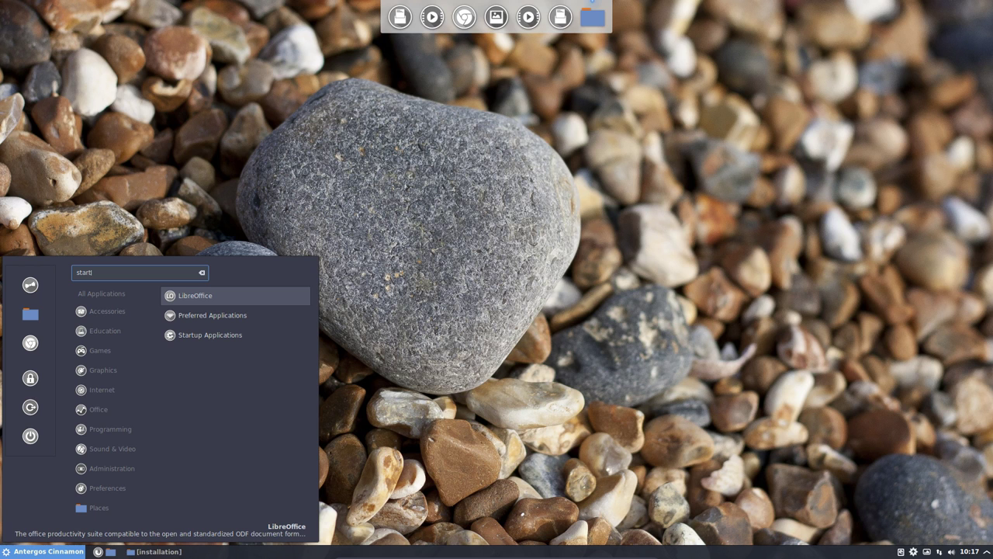
key("Return")
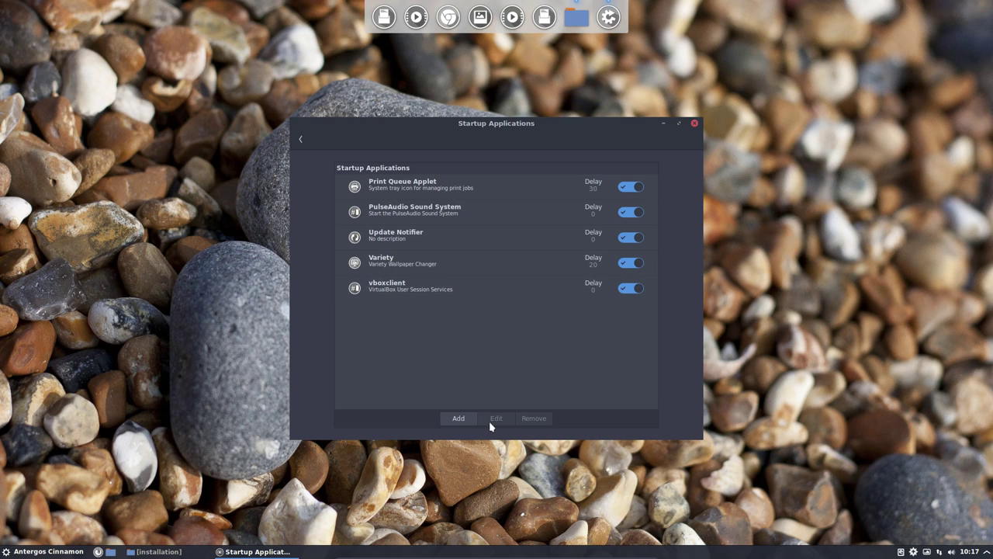
left_click(464, 421)
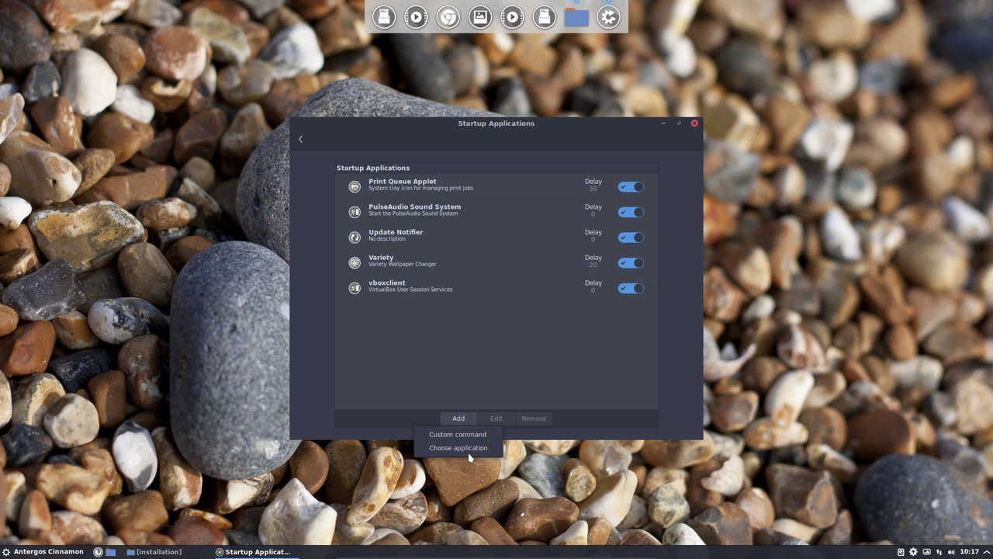
left_click(473, 448)
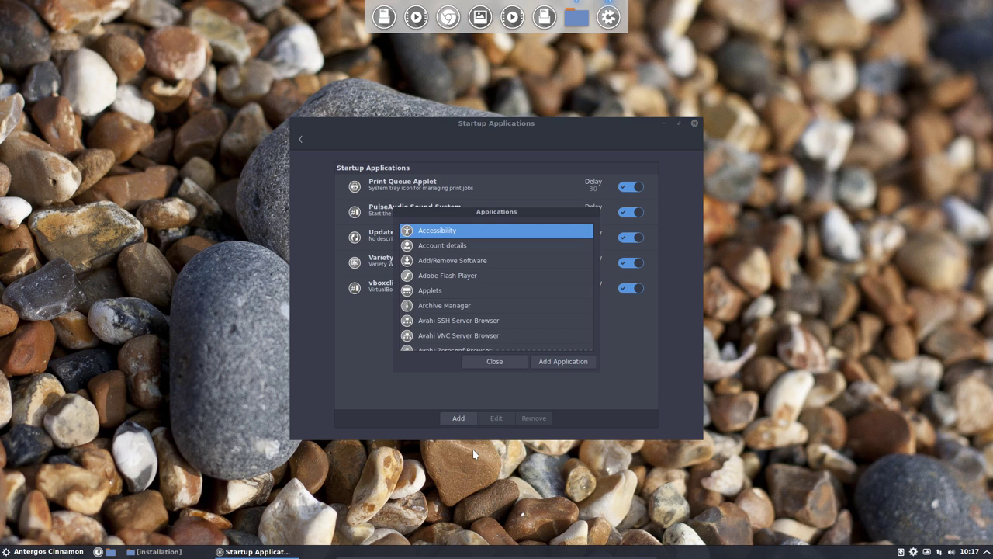
type("plank")
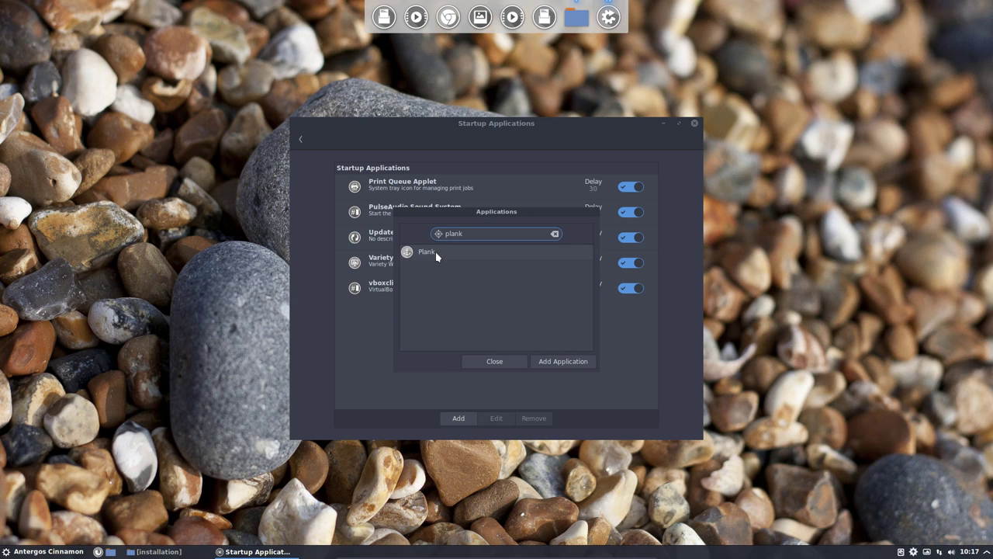
left_click(435, 251)
left_click(569, 359)
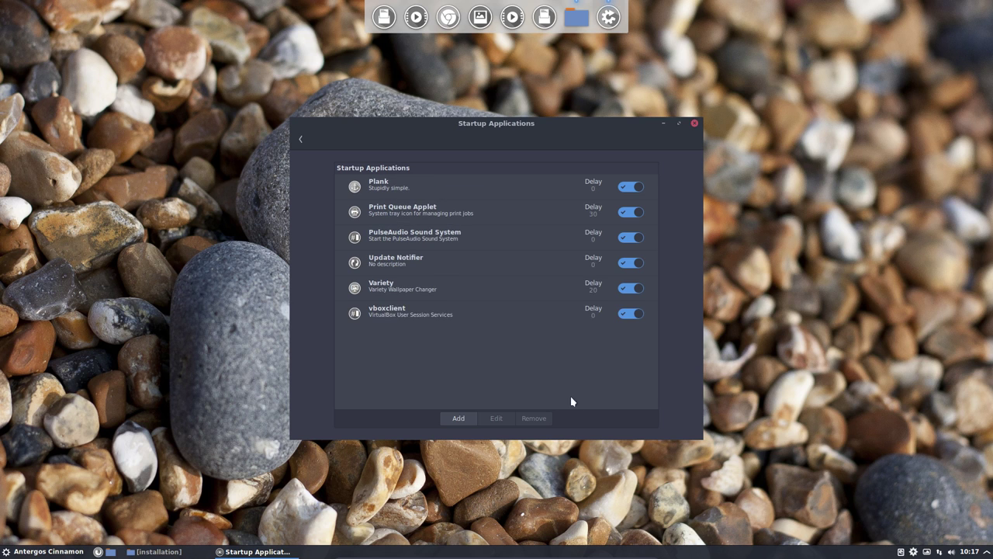
left_click(695, 124)
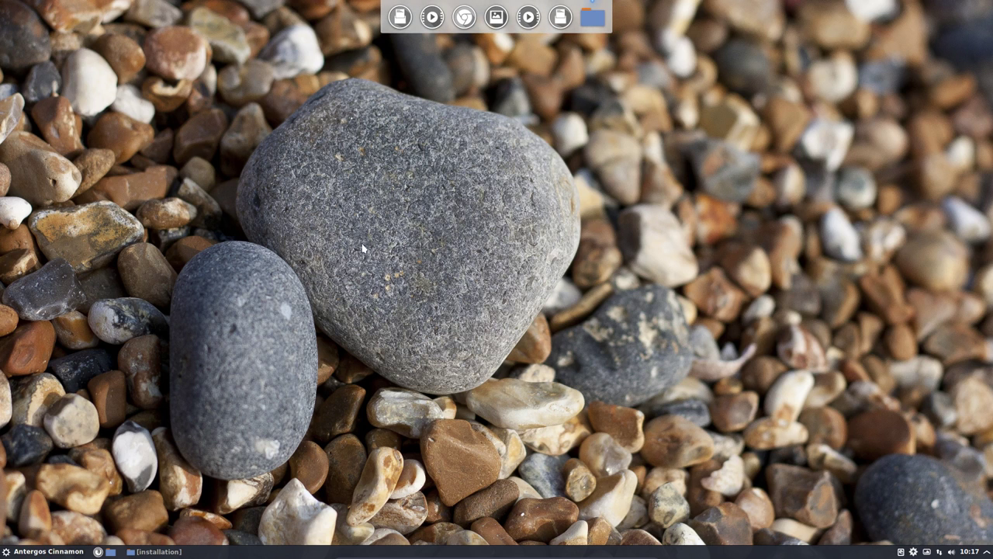
- Open the home folder, show its hidden files and open the .aureola folder
left_click(110, 552)
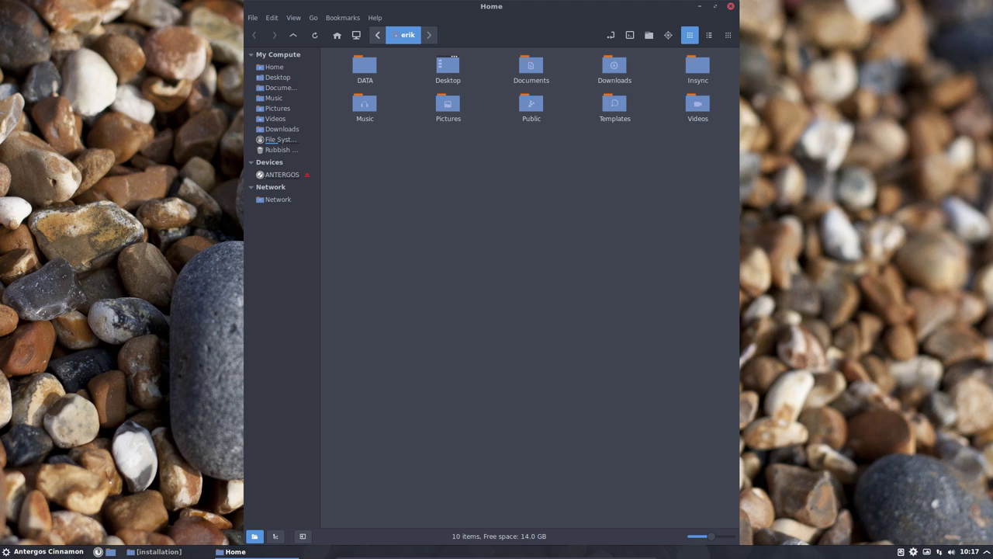
key("ctrl+h")
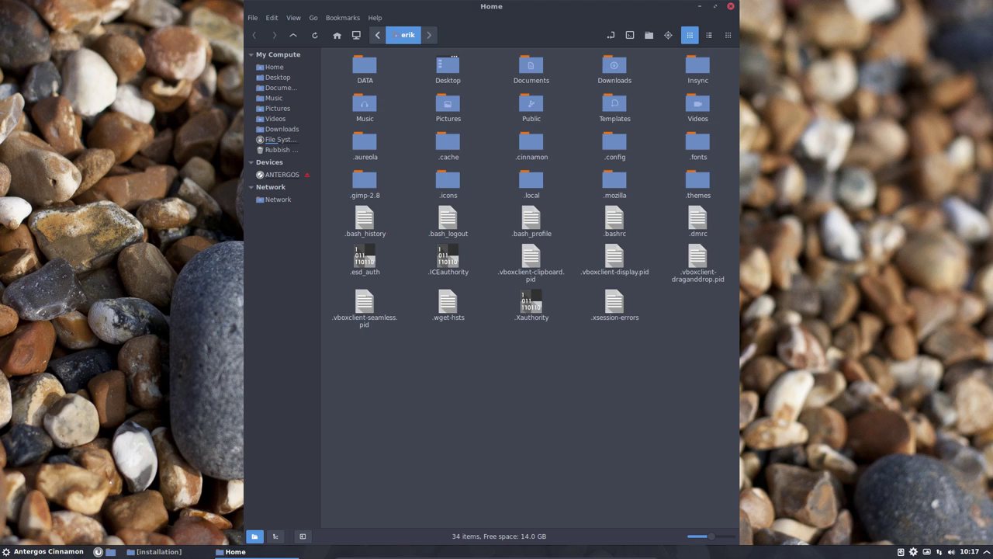
left_click(291, 17)
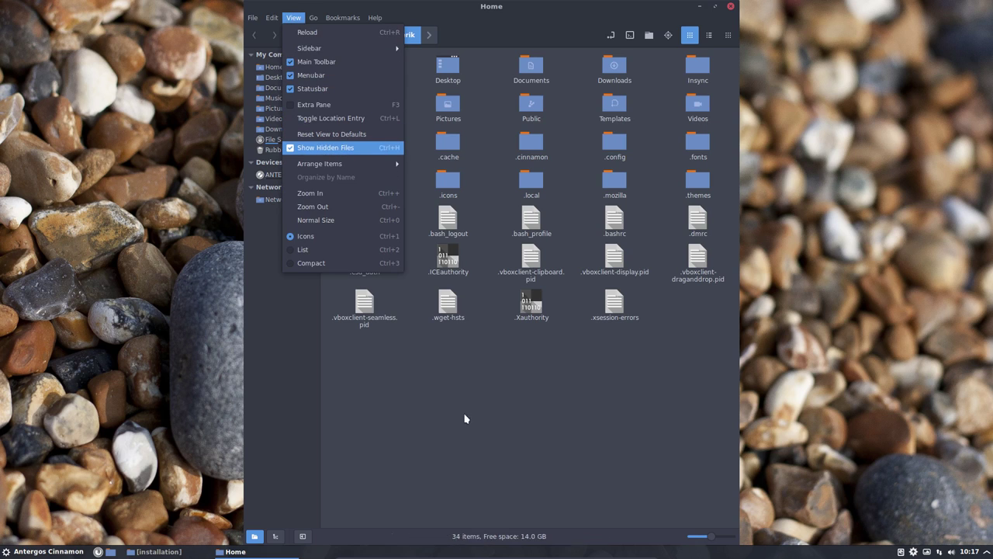
left_click(492, 396)
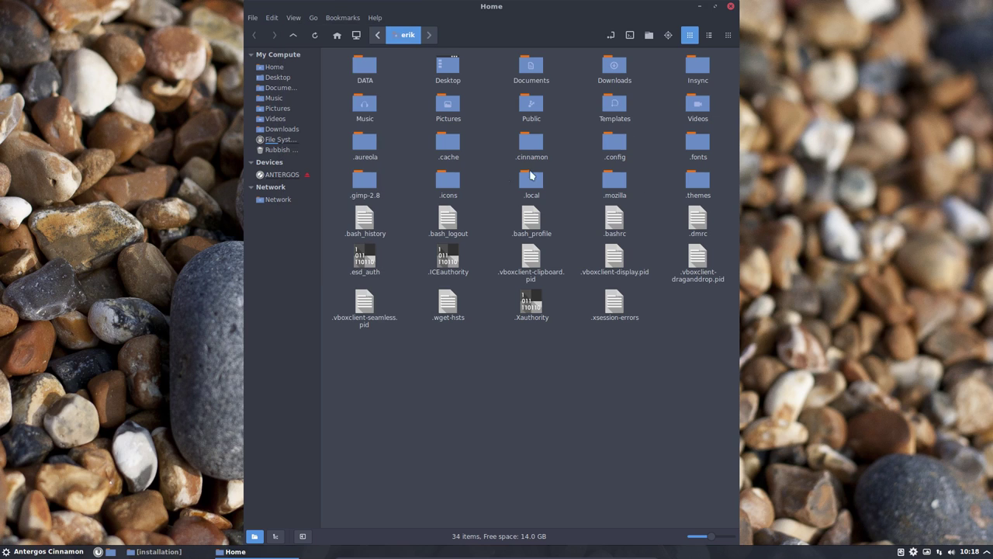
double_click(365, 146)
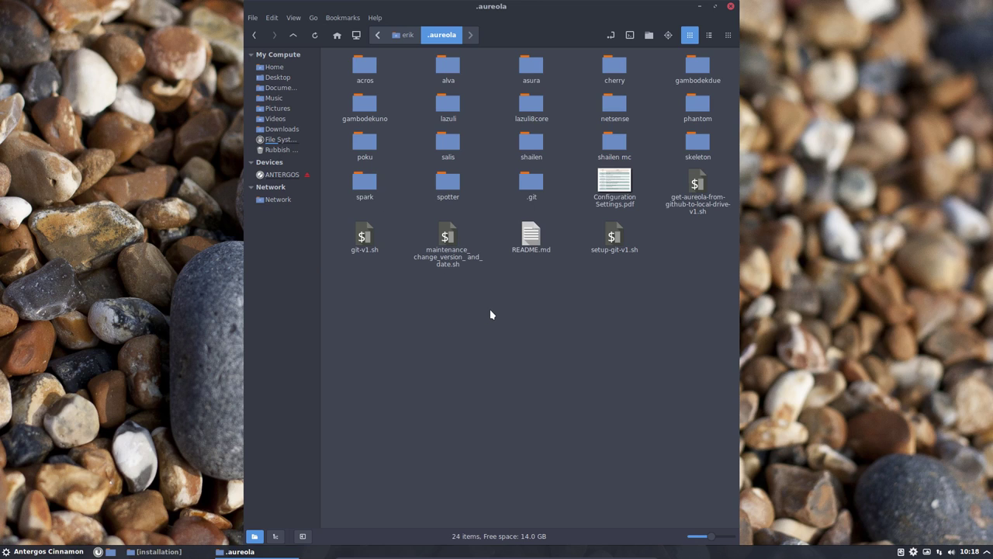
- Select the Conky folders from acros to spotter, and open the acros folder
left_click(361, 67)
left_click(446, 194, "shift")
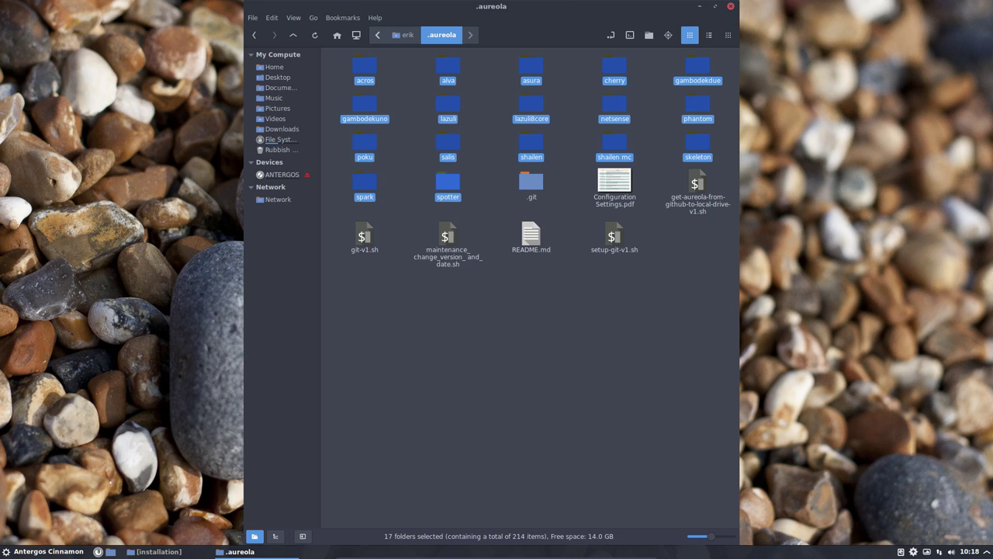
left_click(349, 82)
left_click(366, 70)
double_click(366, 70)
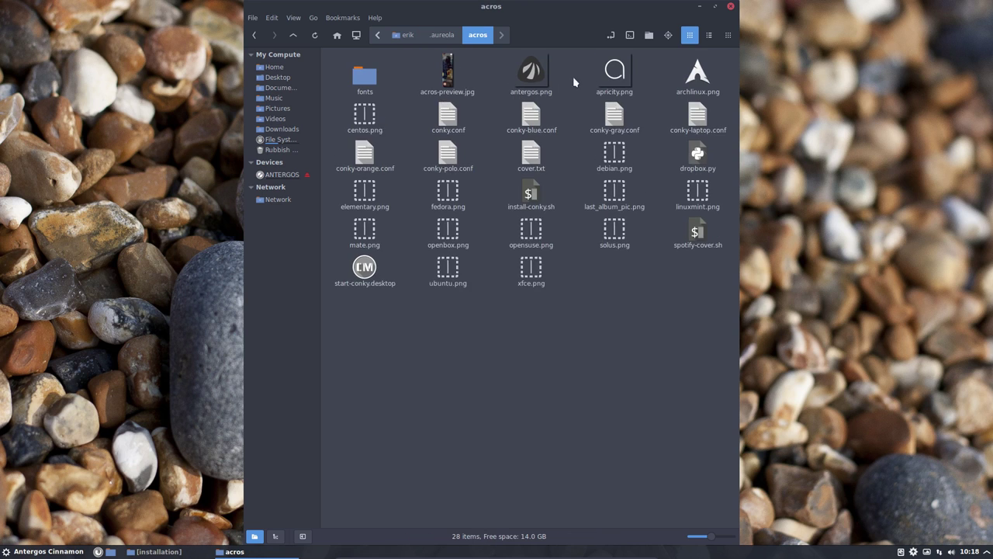
- Open a terminal in the acros folder, run ./install-conky.sh with the sudo password, and close the terminal and file manager
left_click(631, 35)
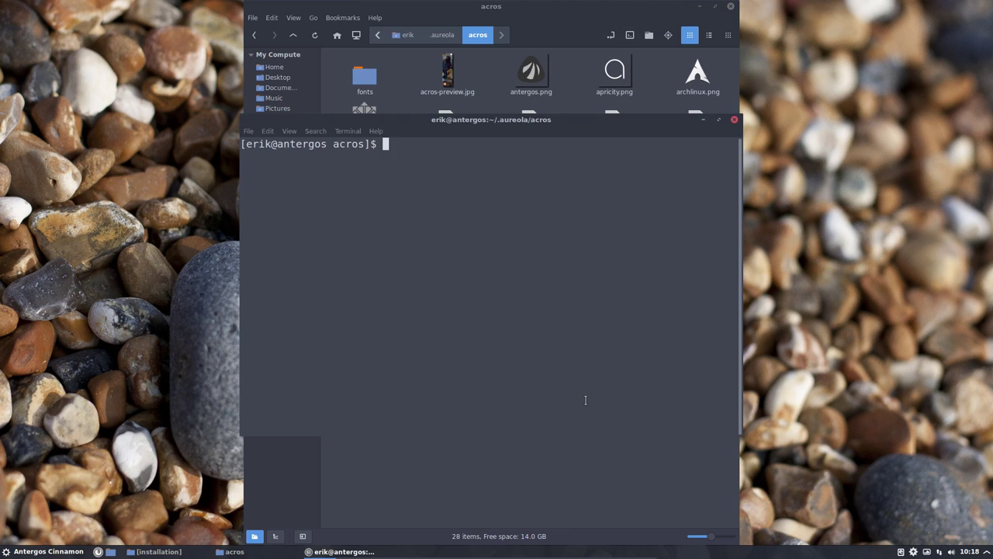
type("./install-conky.sh")
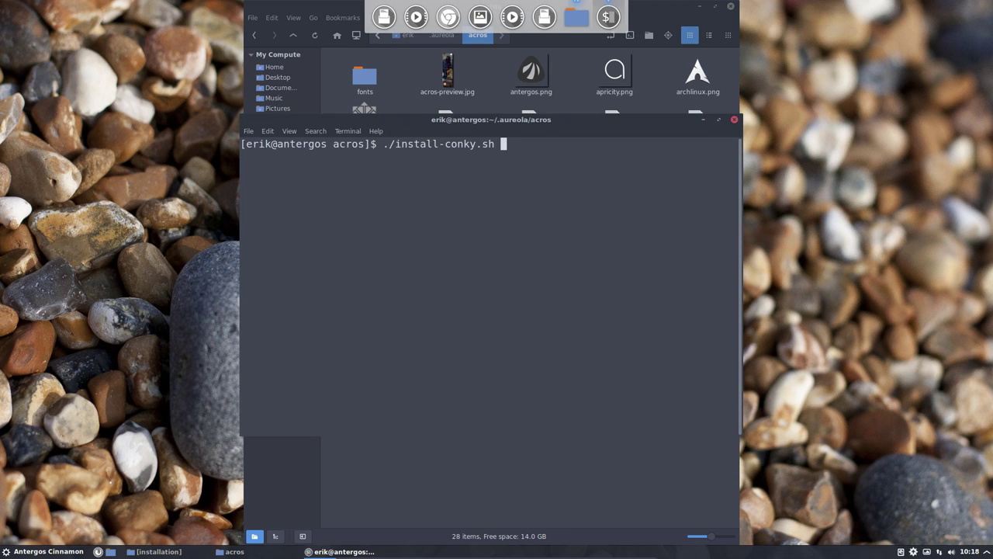
key("Return")
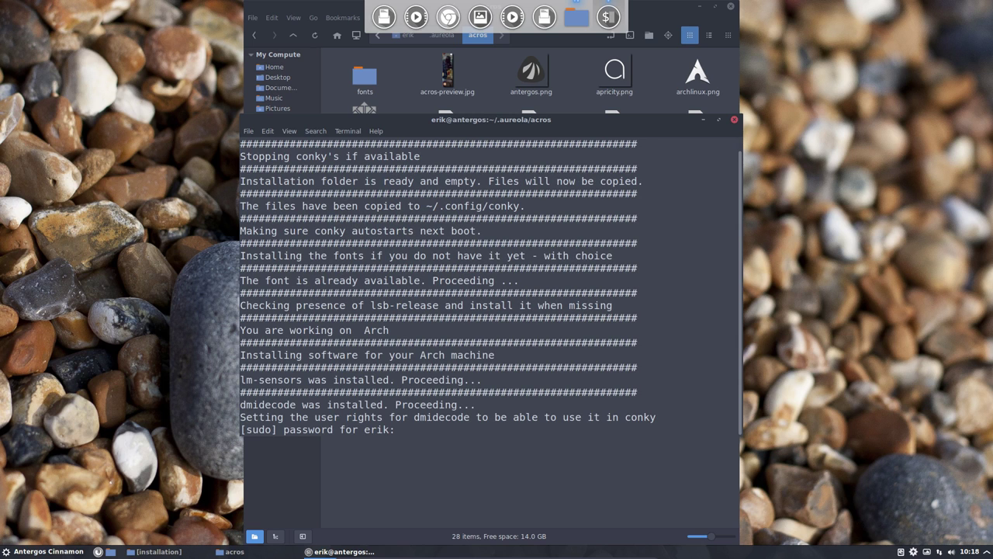
key("Return")
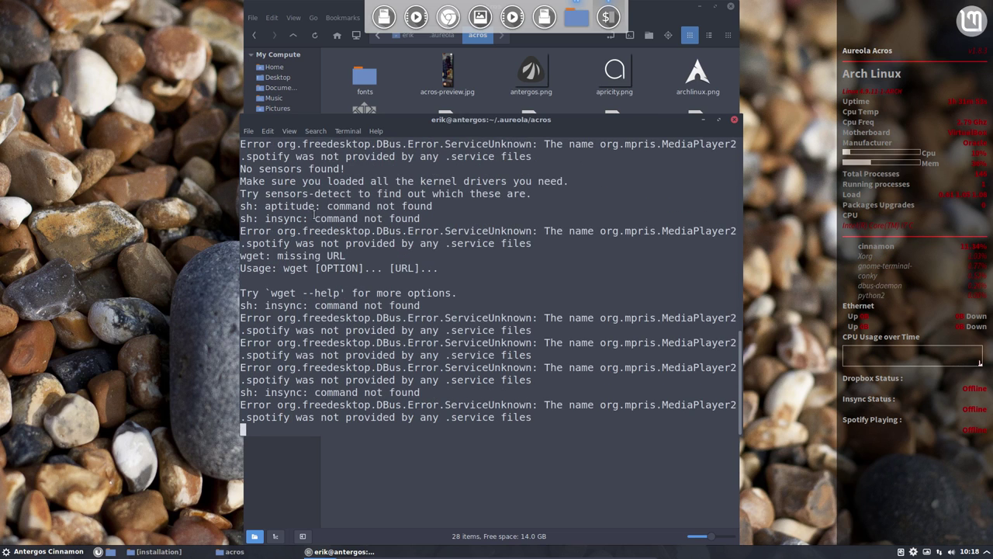
left_click(734, 119)
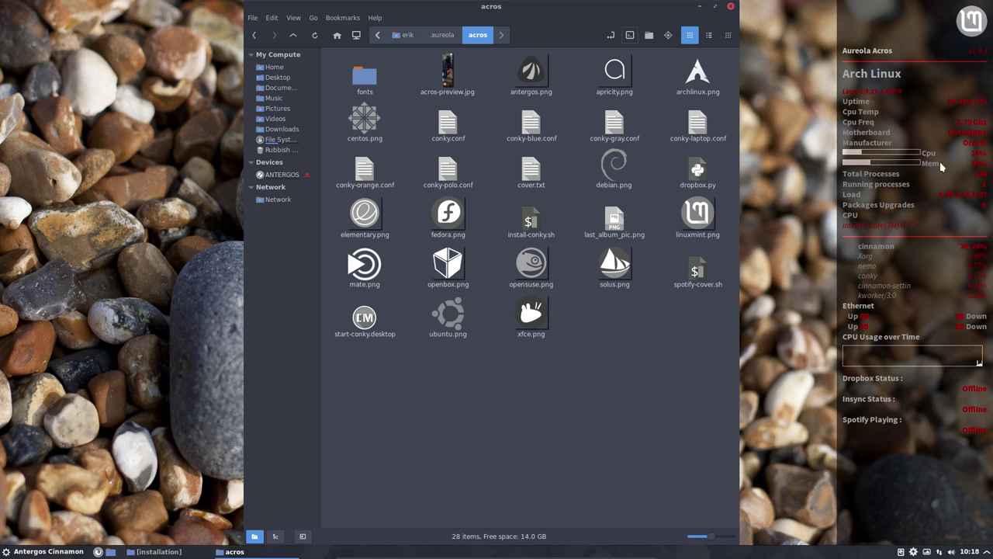
left_click(731, 8)
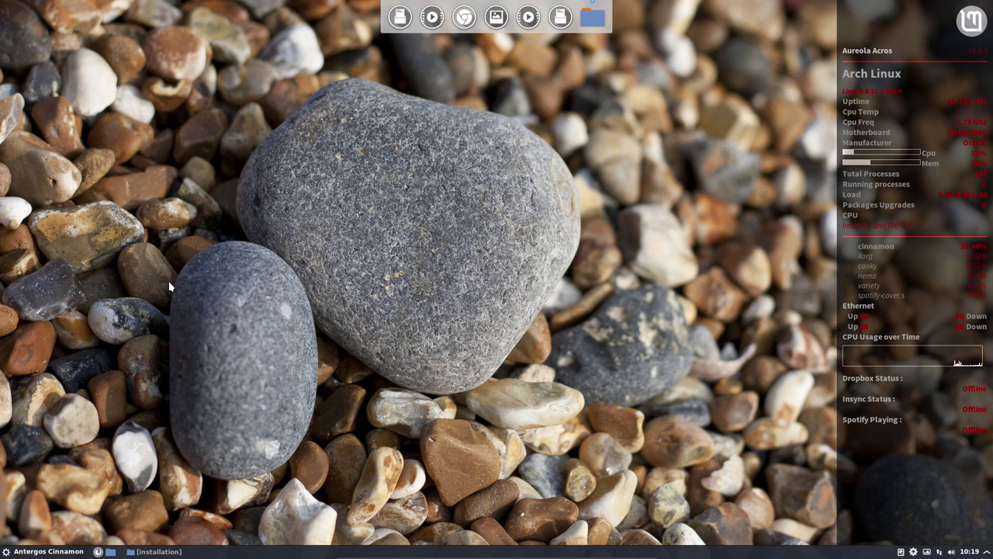
key("super")
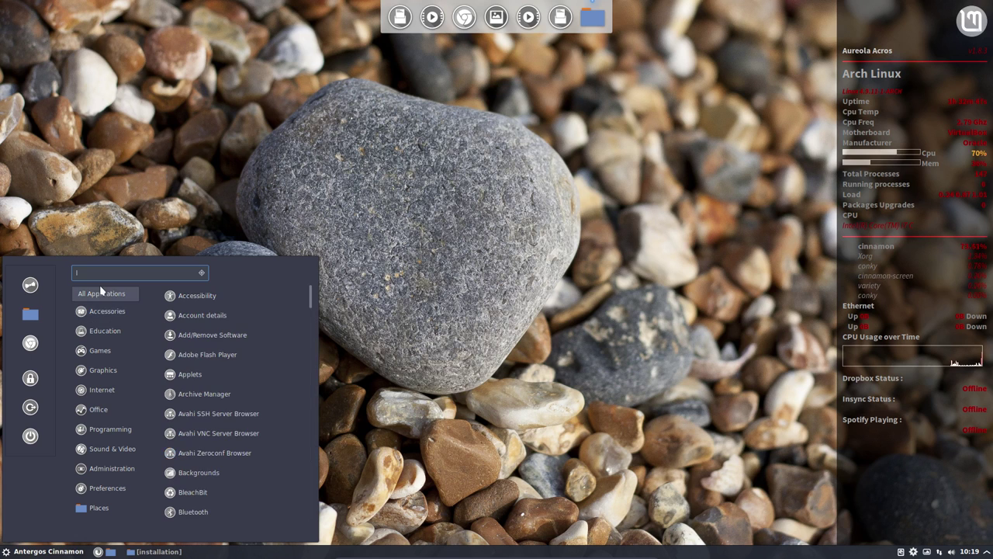
key("Escape")
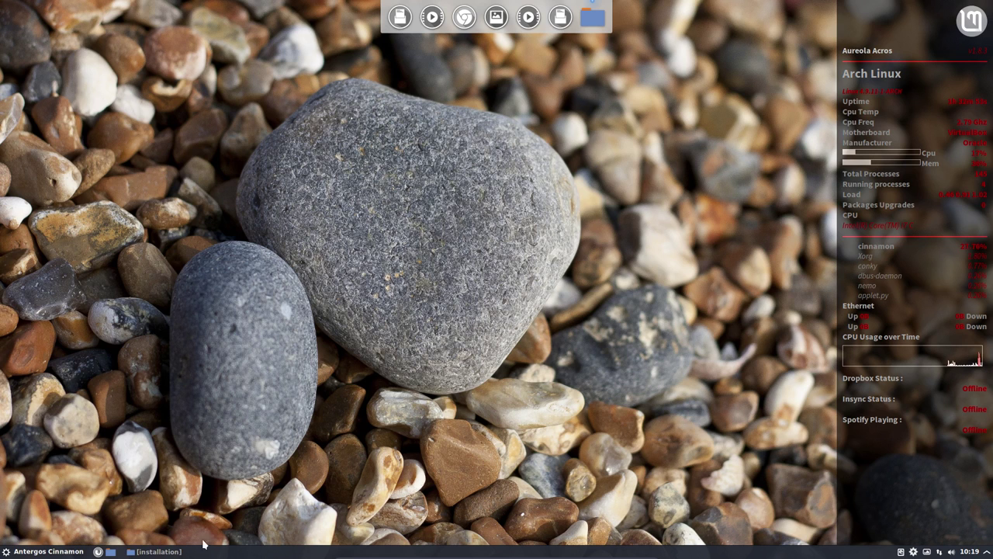
- Restore the minimized file manager, show hidden files in the home folder and open the .config/conky folder
left_click(154, 551)
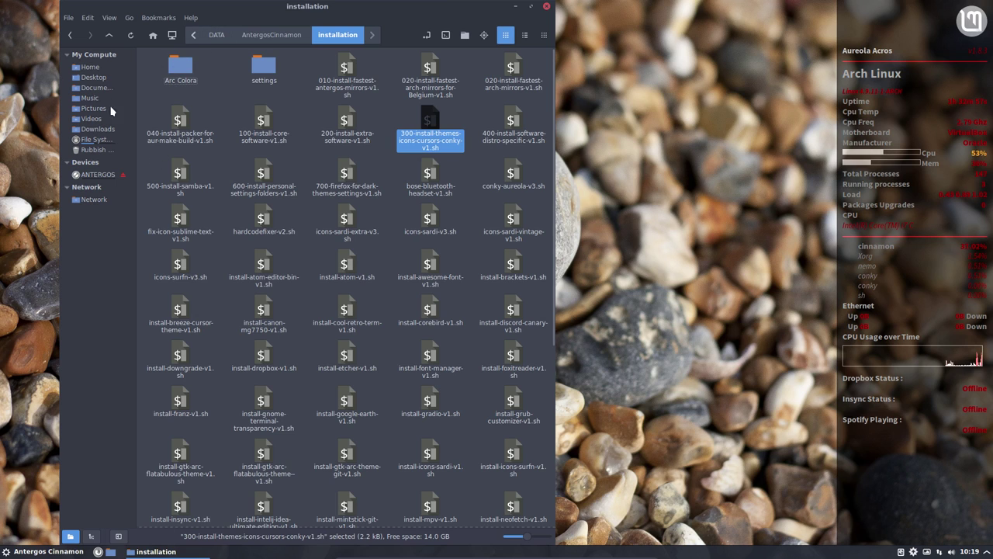
left_click(92, 69)
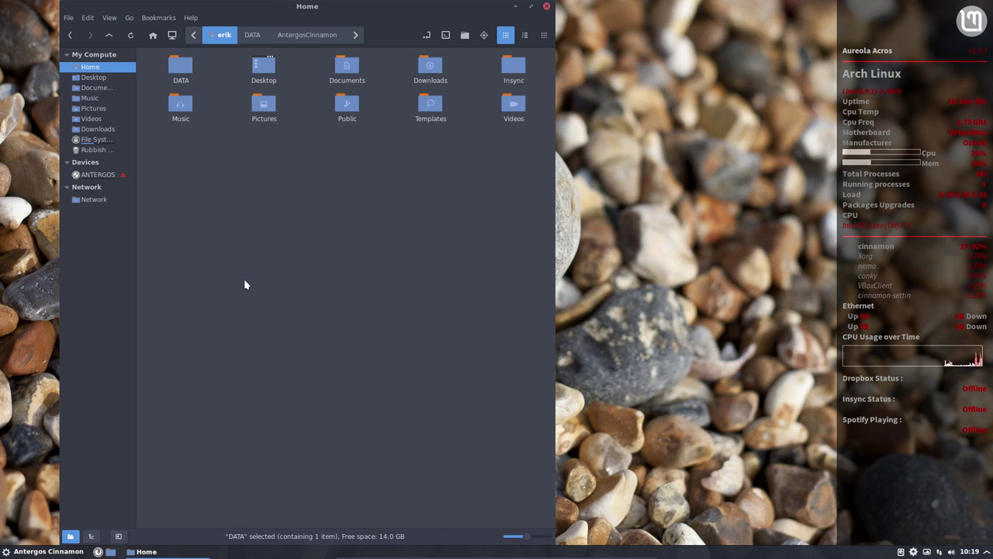
key("ctrl+h")
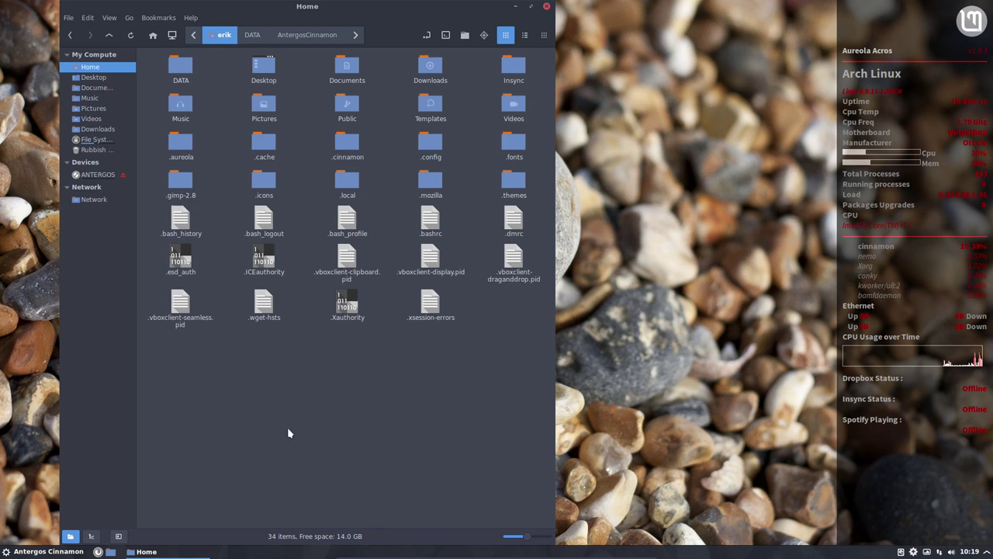
left_click(178, 149)
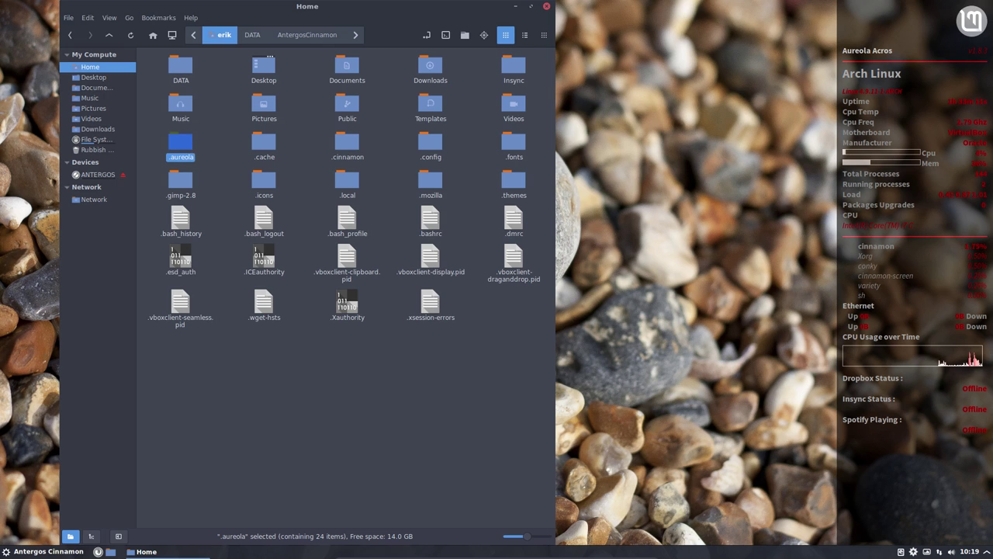
left_click(428, 148)
double_click(428, 149)
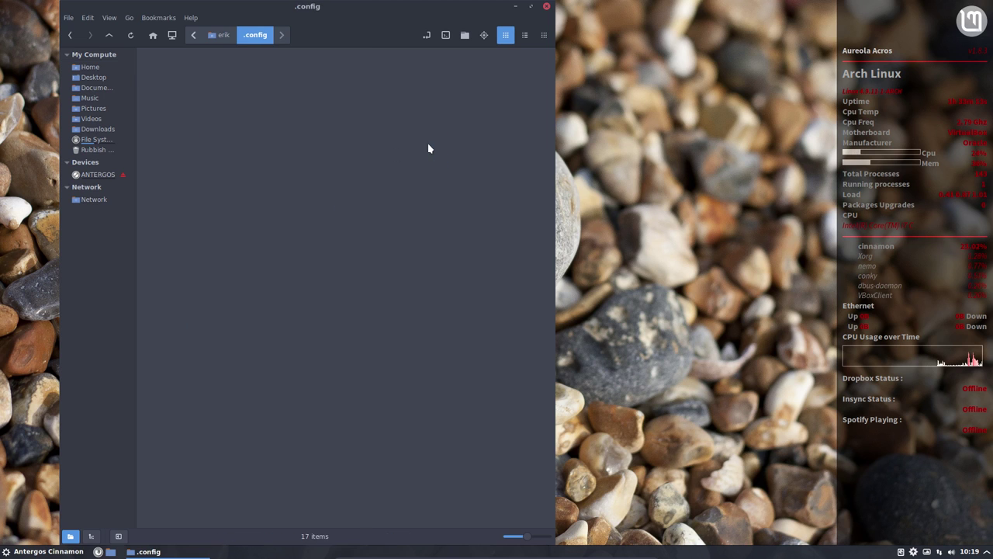
double_click(349, 68)
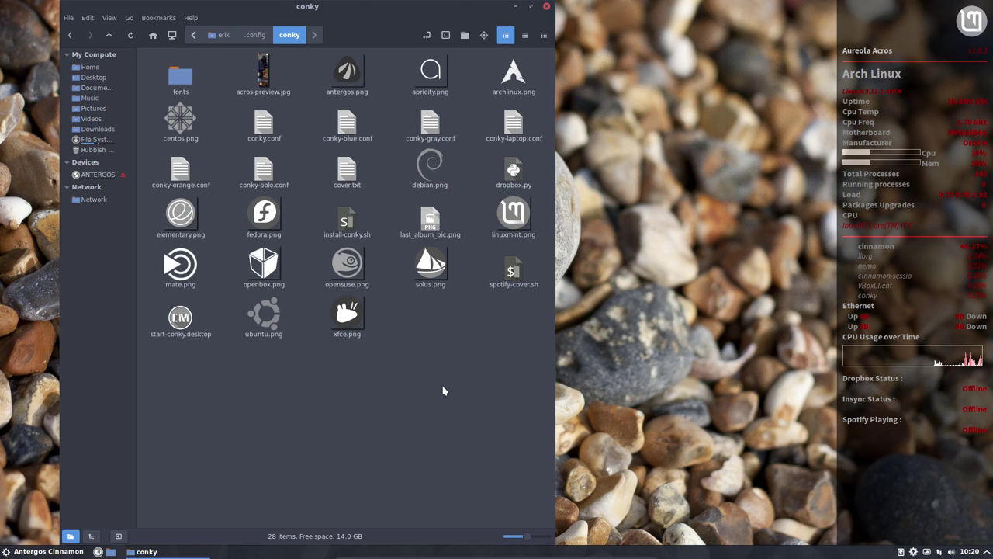
- Set the Conky logo image in conky.conf to antergos.png, save the file, and close the editor and file manager
left_click(264, 135)
double_click(264, 128)
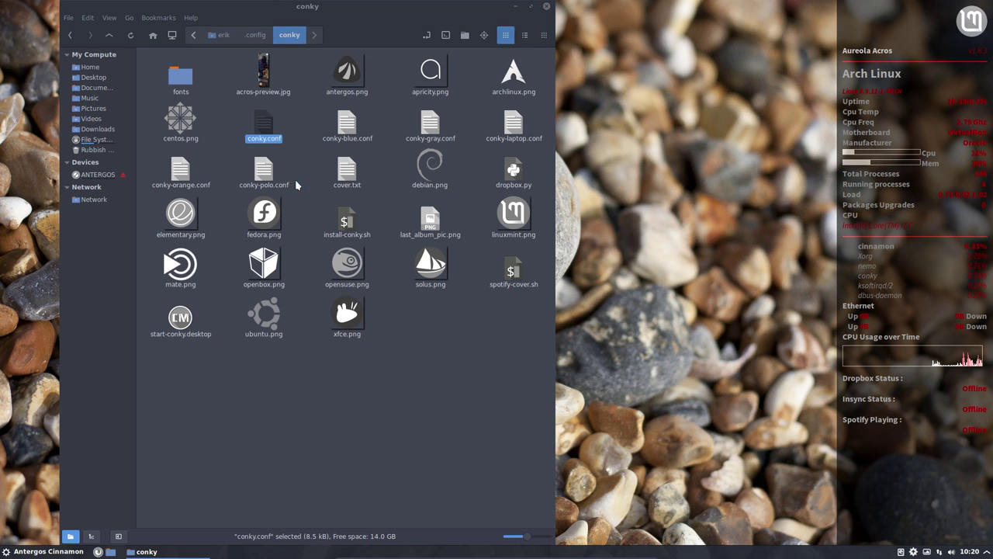
scroll(329, 400, "down", 15)
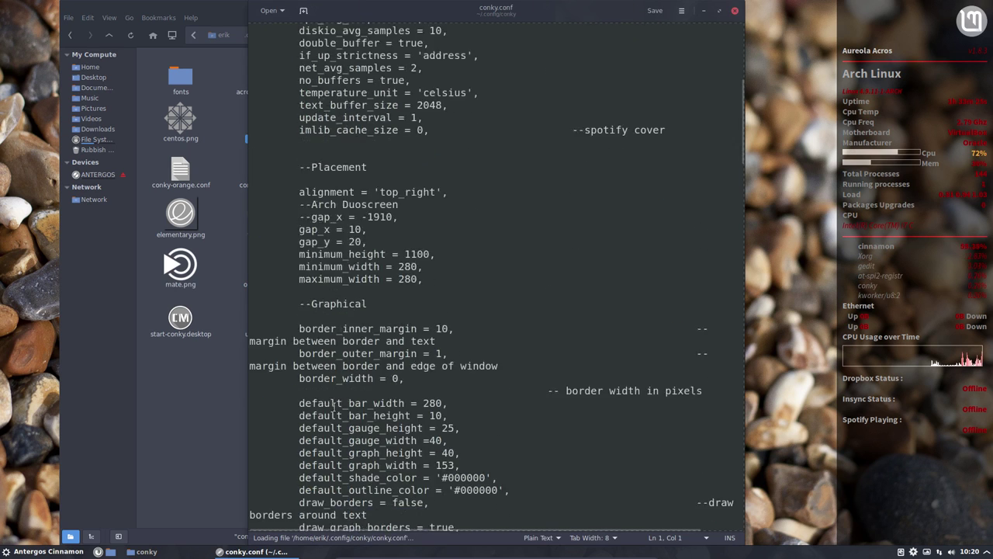
left_click(417, 287)
double_click(427, 288)
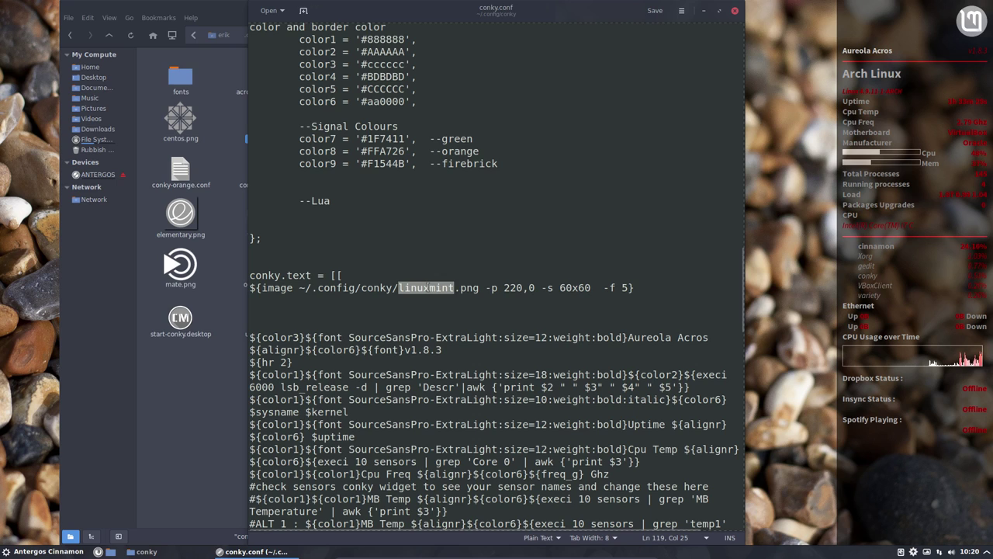
type("antergos")
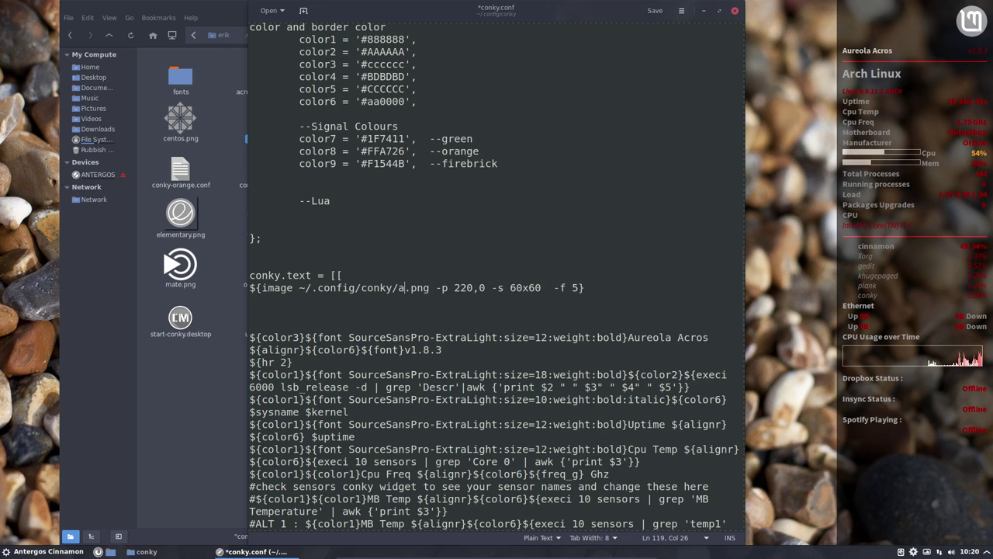
key("ctrl+s")
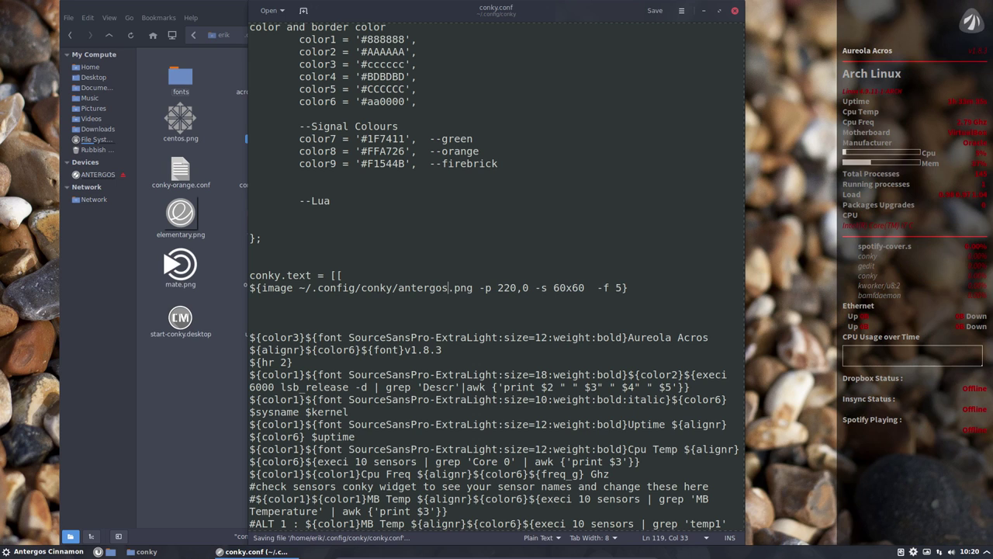
left_click(735, 10)
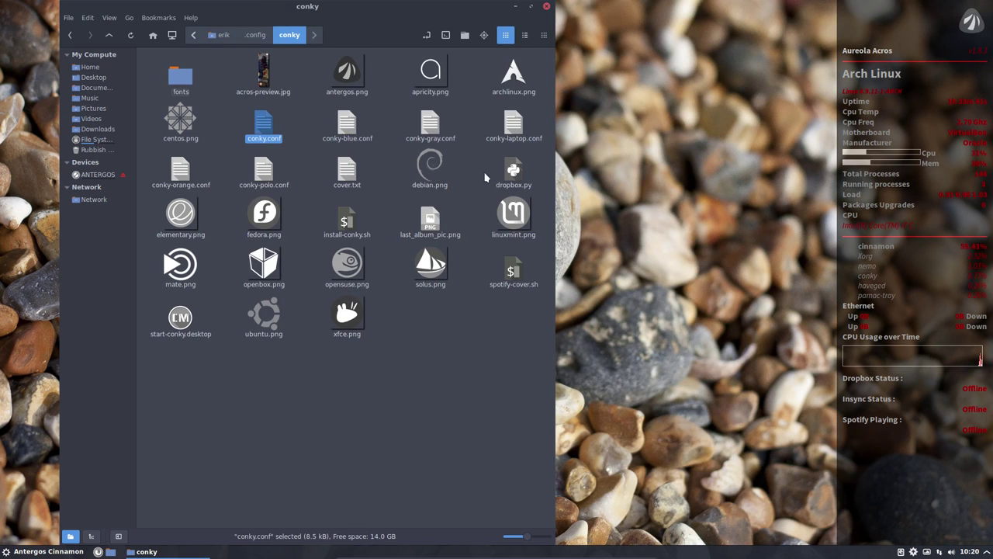
left_click(484, 349)
left_click(546, 7)
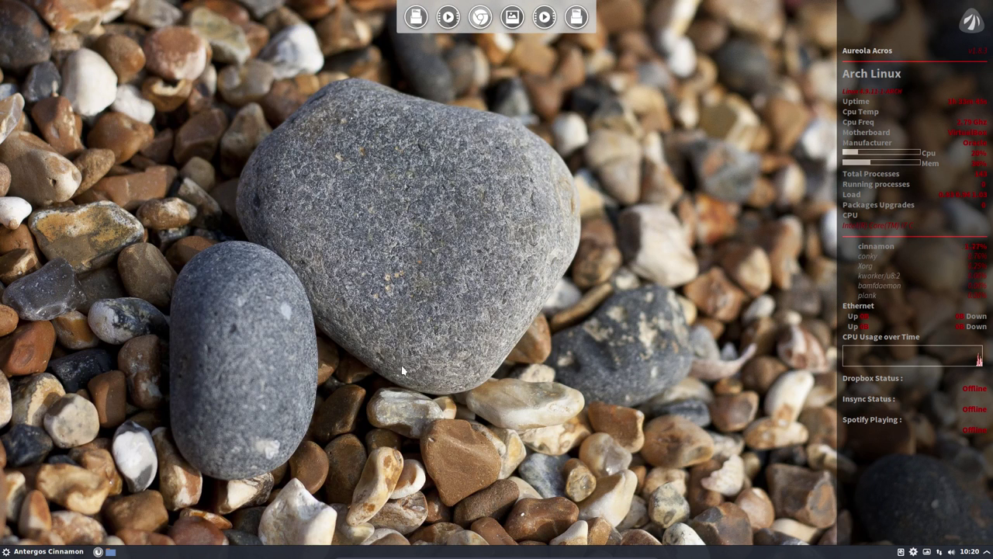
- Open the configuration of the panel's menu applet and bring up the file chooser for its custom icon
left_click(4, 552)
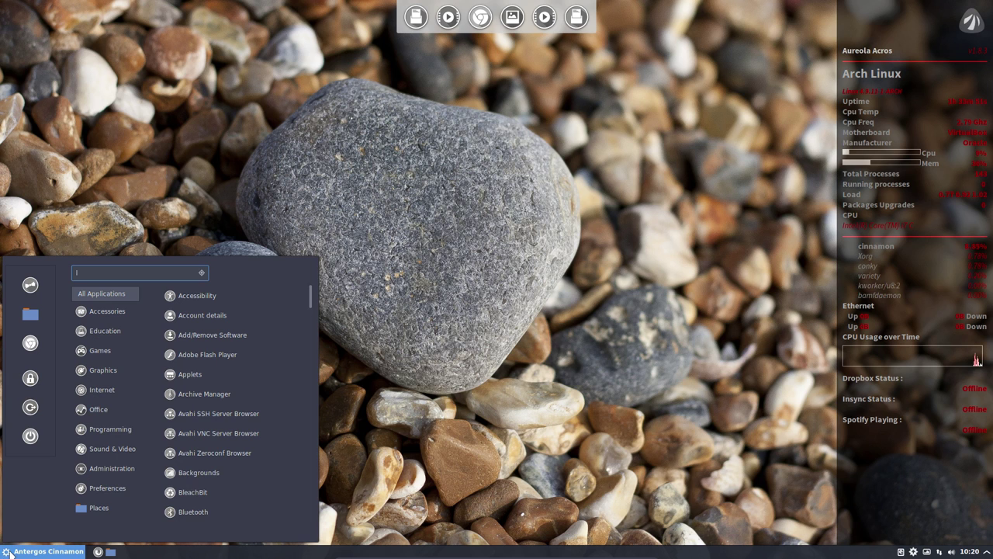
right_click(9, 553)
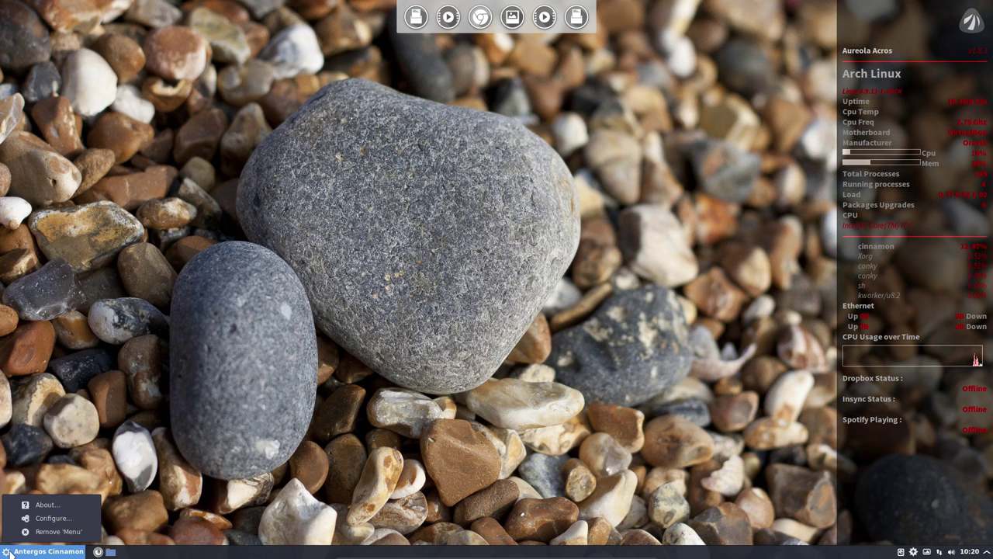
left_click(39, 518)
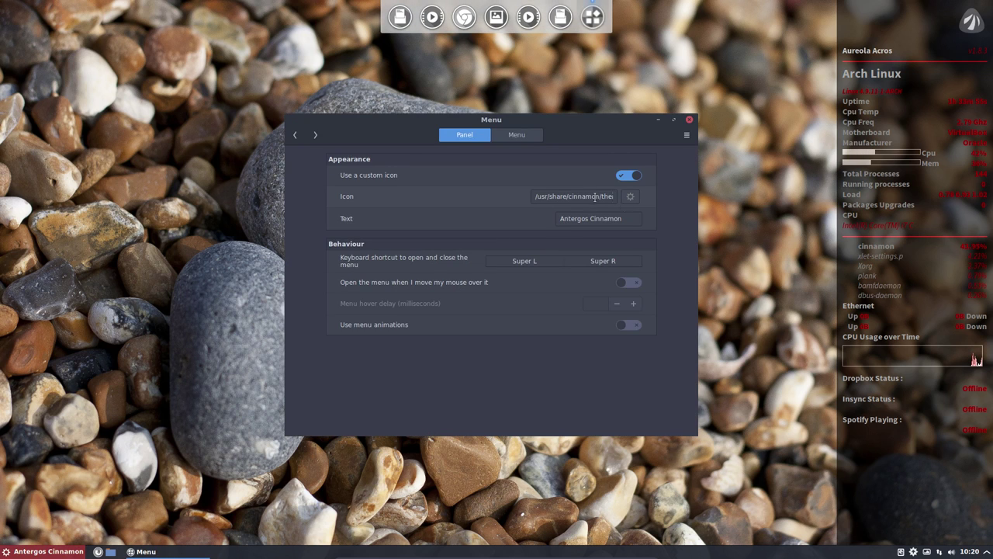
left_click(631, 196)
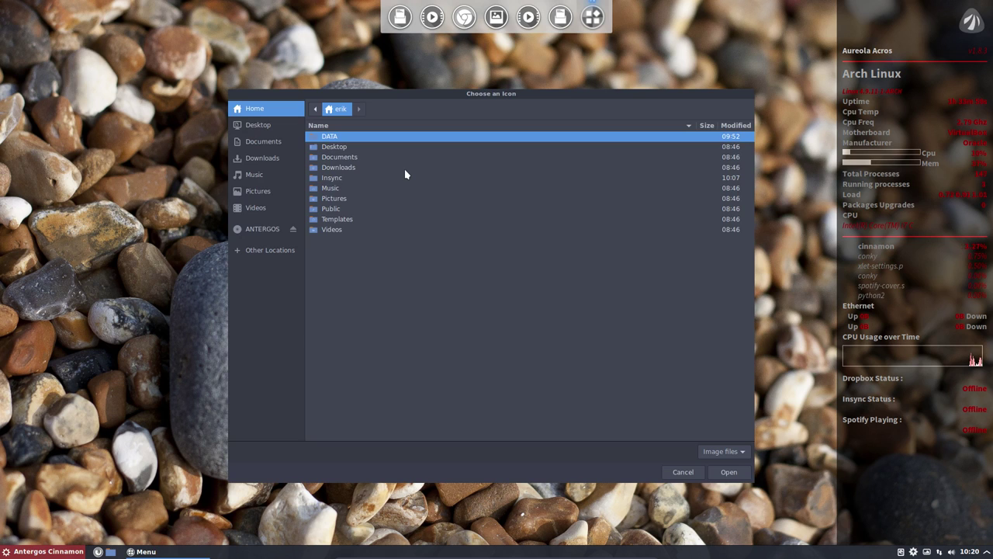
- Show hidden files in the icon chooser and open the .icons/Sardi/scalable/places folder
key("ctrl+h")
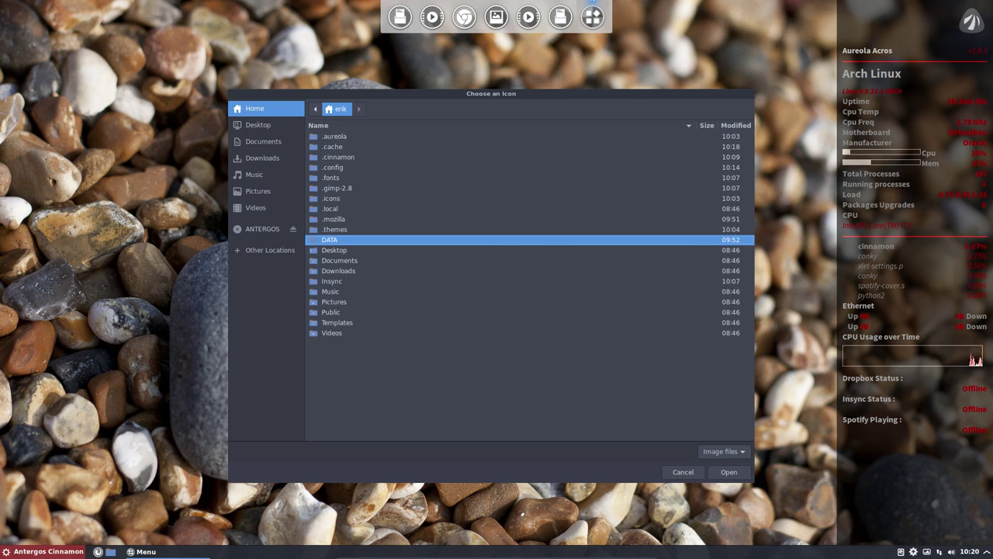
double_click(339, 199)
scroll(379, 295, "down", 5)
scroll(385, 343, "down", 15)
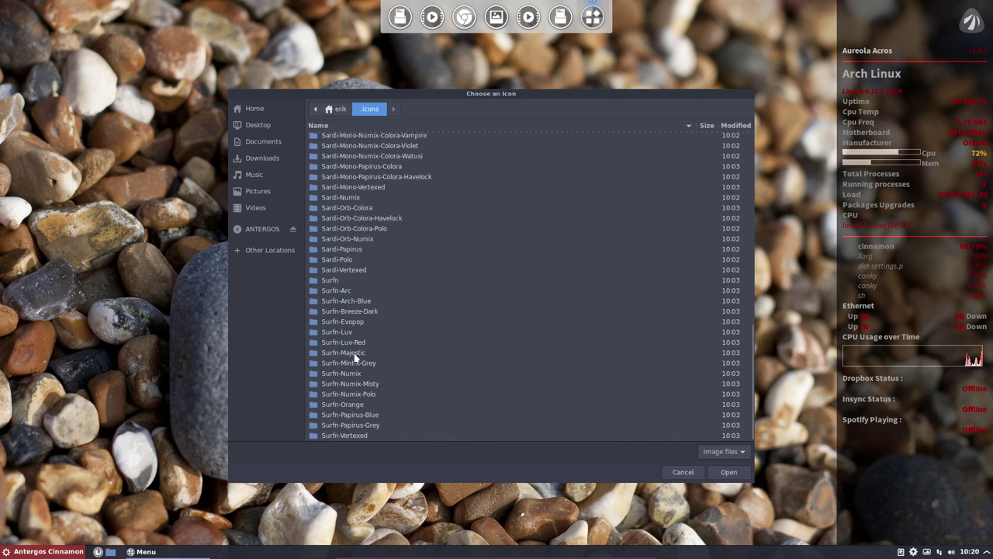
scroll(430, 376, "up", 10)
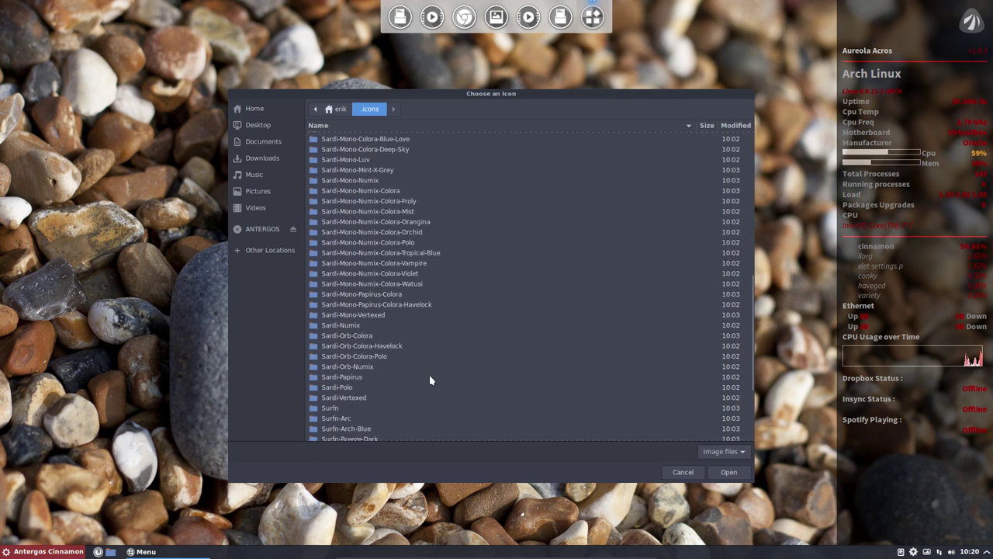
scroll(425, 387, "up", 5)
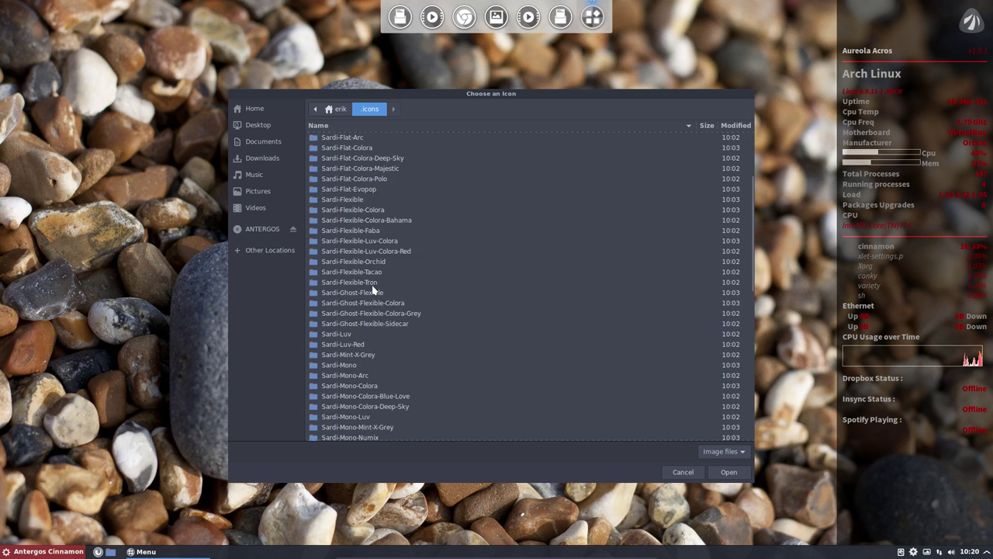
double_click(330, 146)
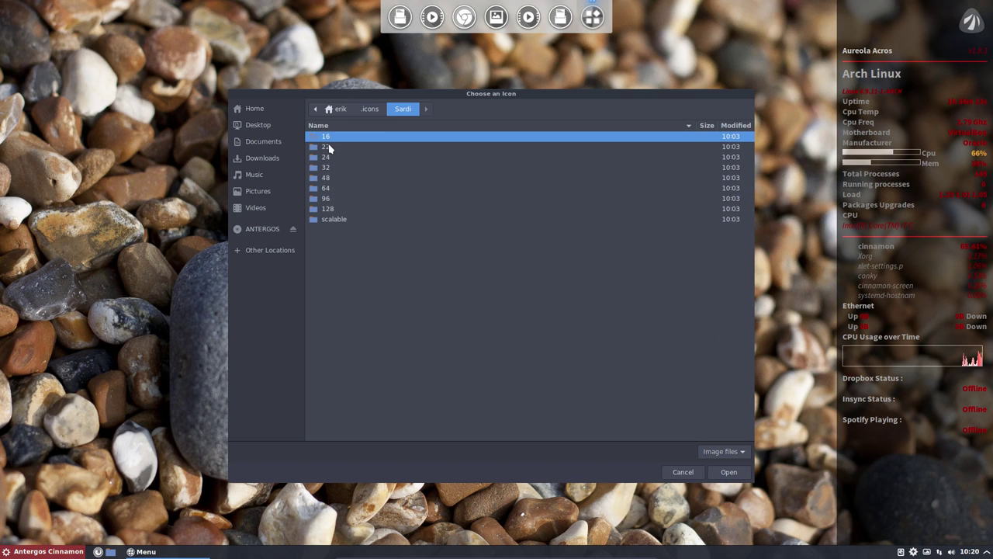
double_click(334, 219)
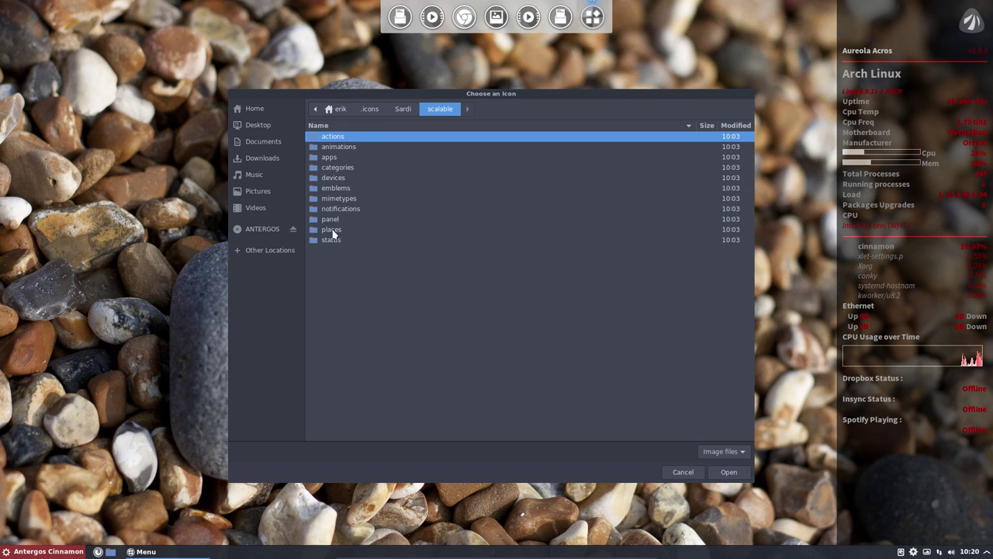
double_click(332, 229)
- Preview the start-here icons, set start-here-abstract-4.svg as the menu's custom icon, and close the applet settings
scroll(376, 411, "down", 5)
scroll(373, 409, "down", 10)
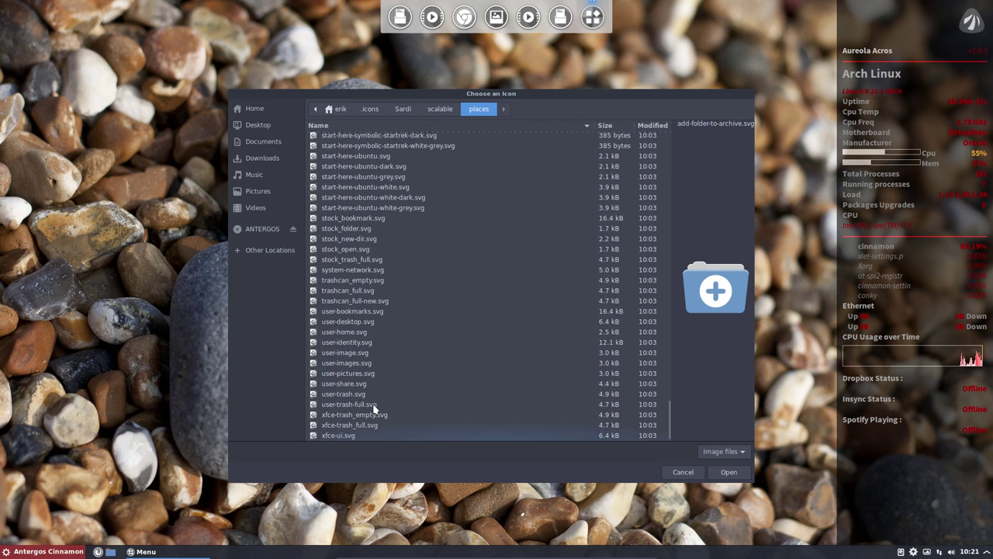
scroll(373, 409, "up", 3)
left_click(359, 295)
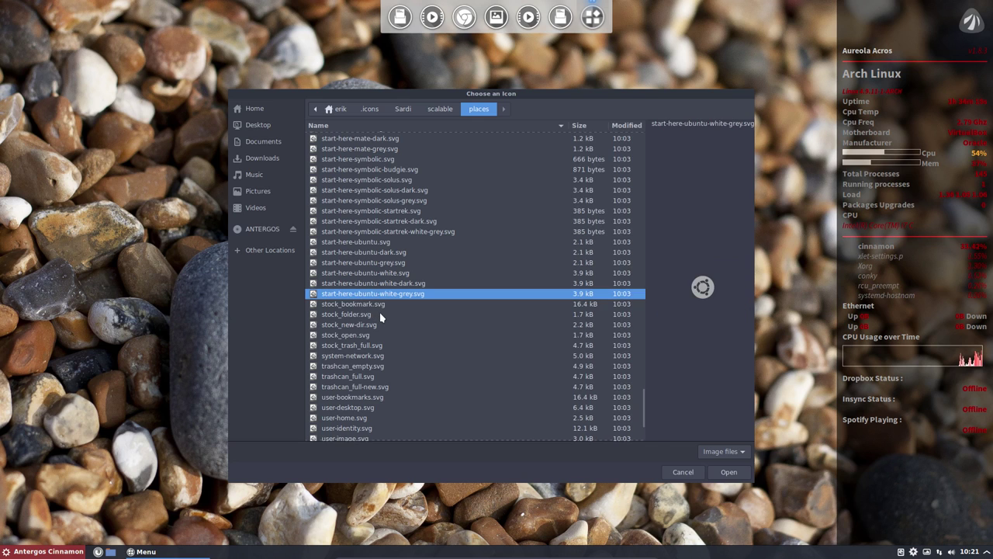
key("Up")
key("Up")
key("Up")
key("Up")
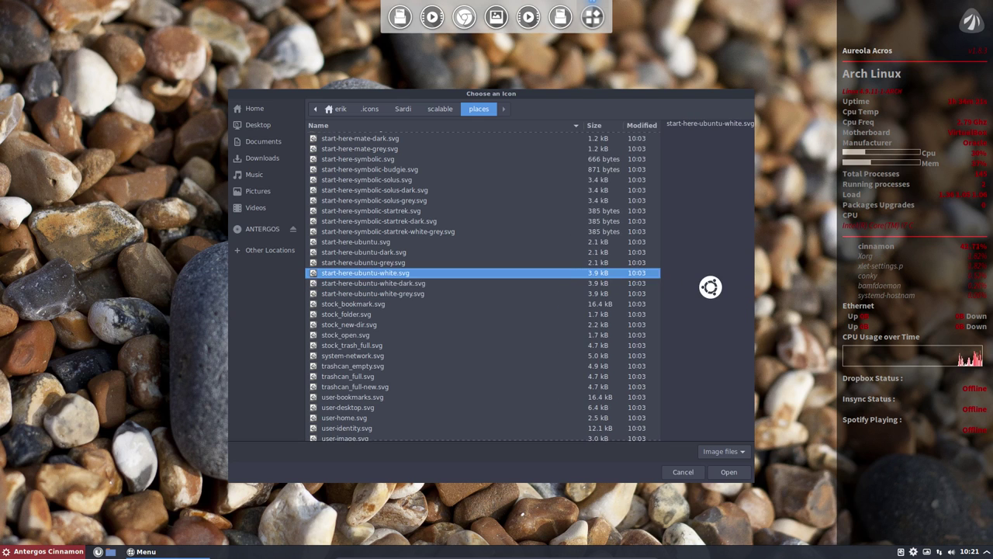
key("Up")
key("Up")
key("Up")
key("Up")
key("Up")
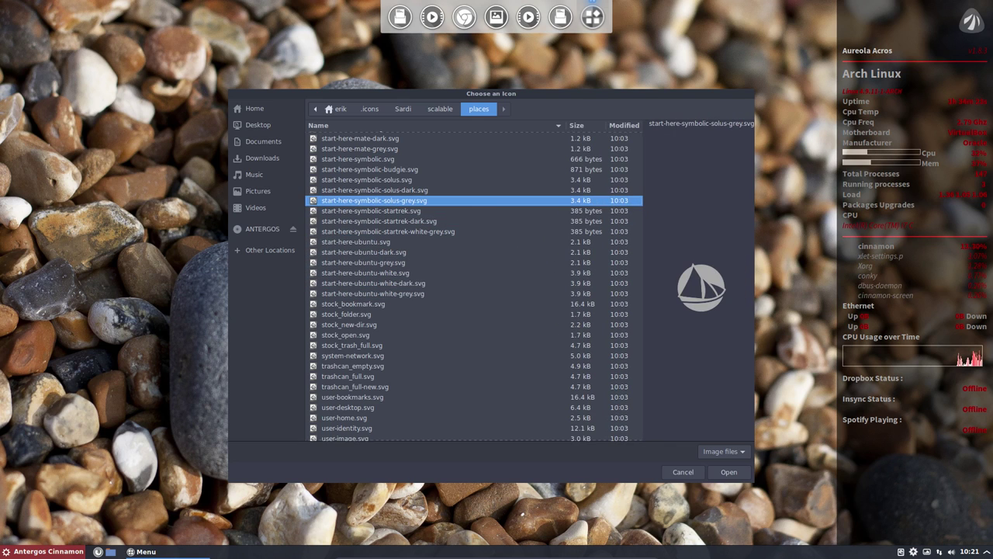
key("Up")
key("Up")
key("Up")
key("Up")
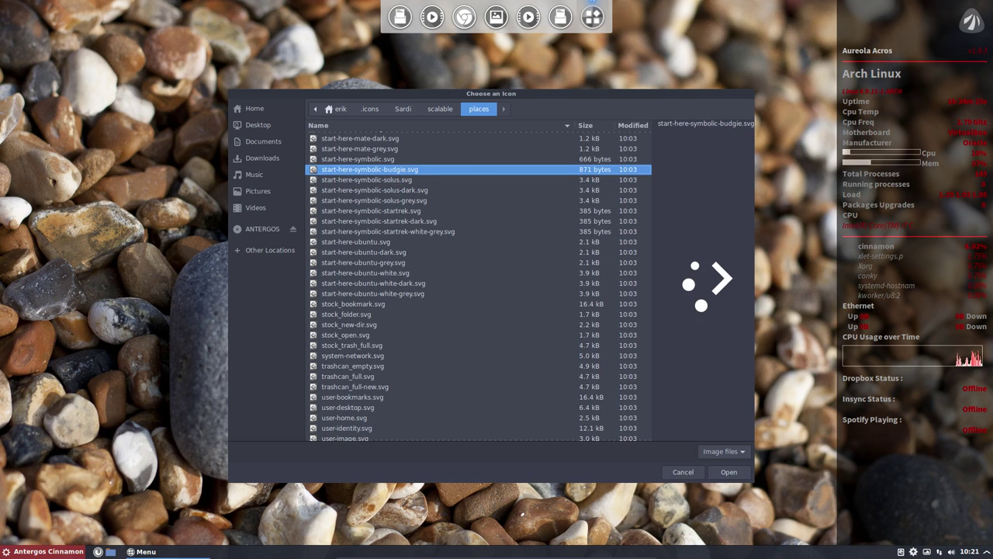
key("Up")
key("Up")
key("Up")
key("Up")
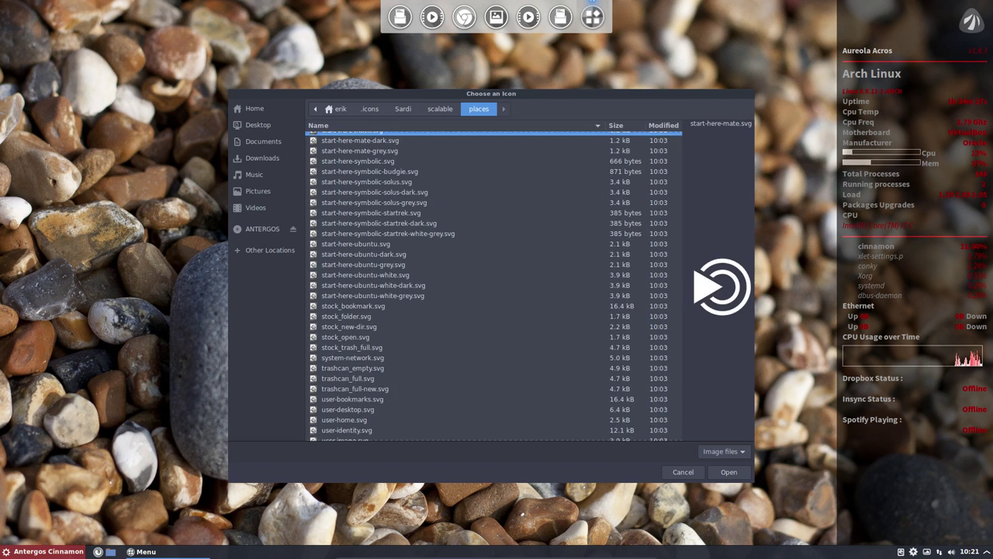
key("Up")
key("Up")
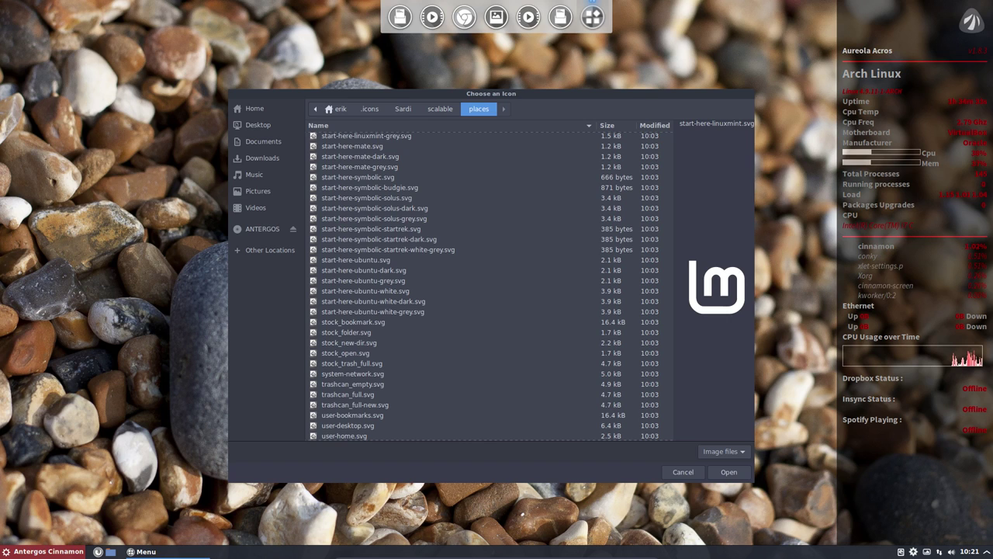
key("Up")
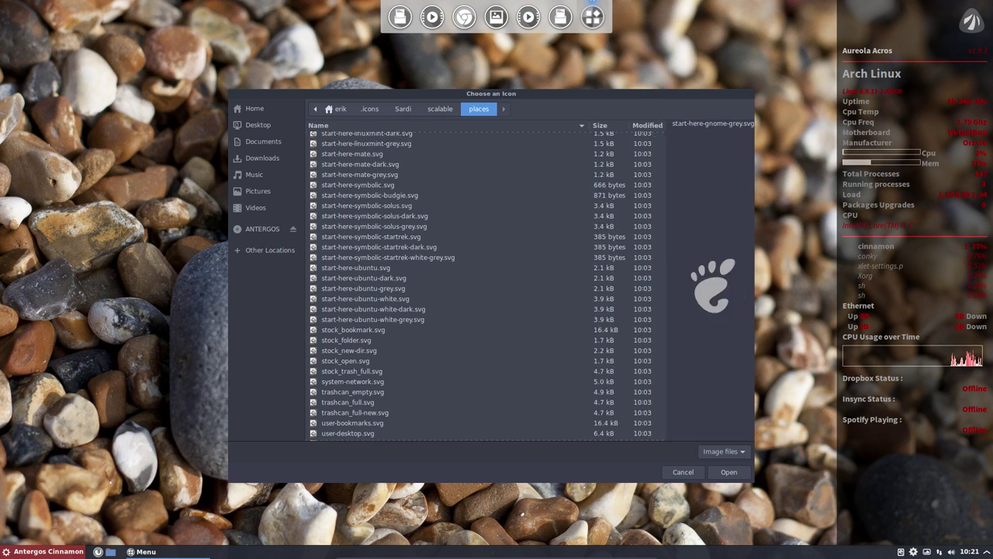
key("Up")
key("Up")
key("Up")
key("Up")
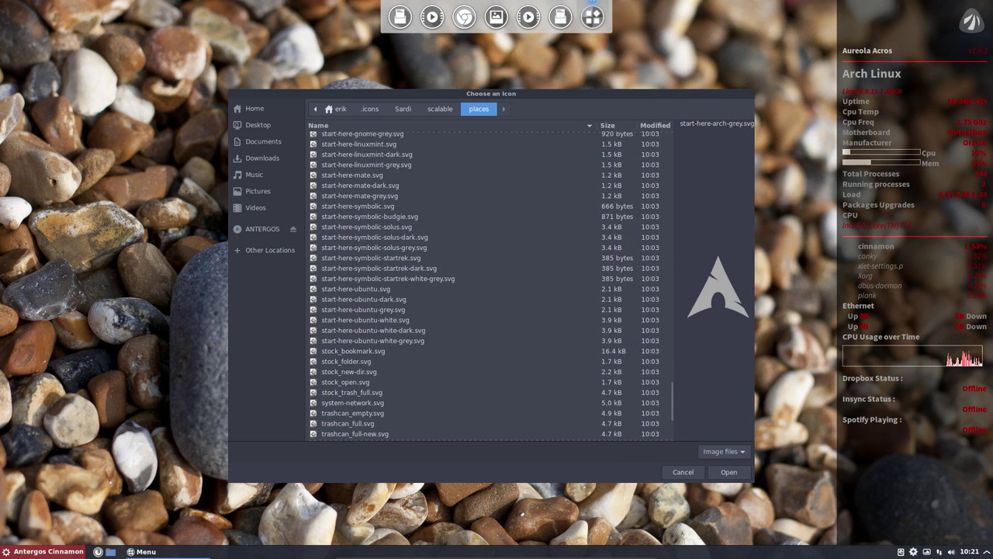
key("Up")
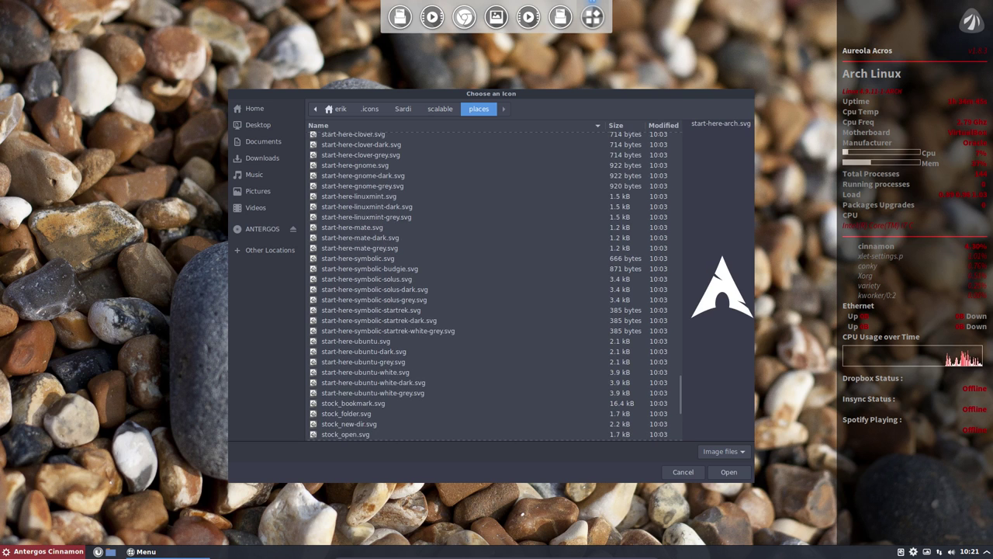
key("Up")
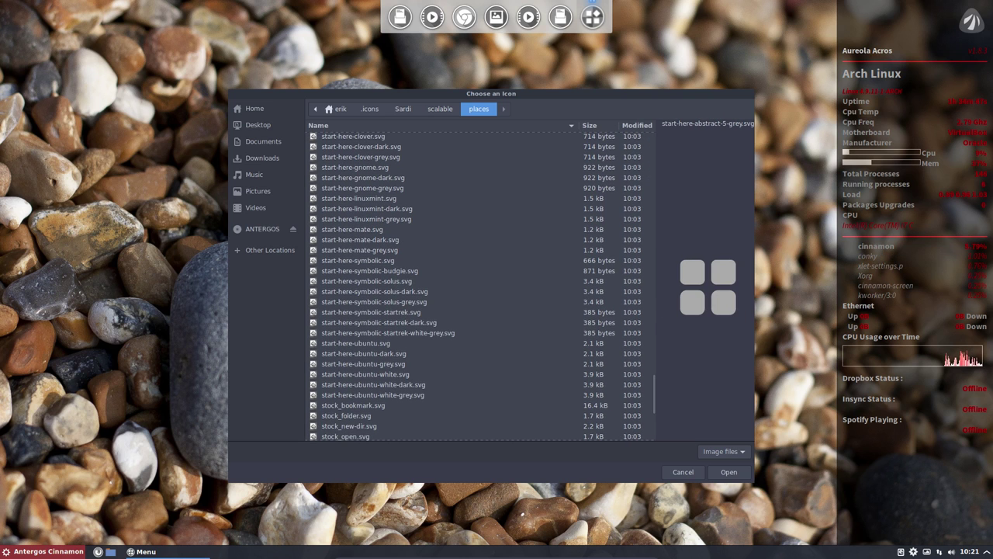
key("Up")
key("Up")
key("Up")
key("Up")
key("Up")
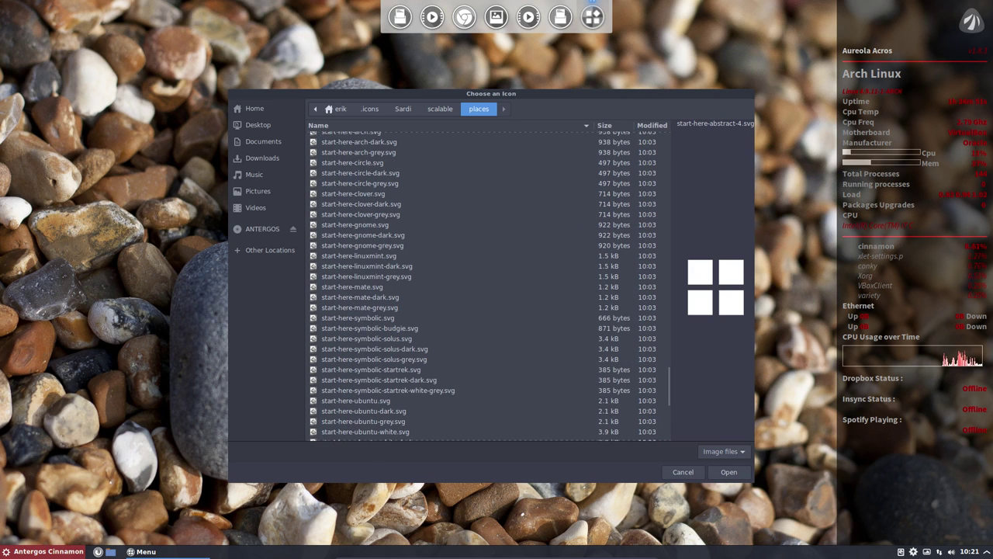
key("Return")
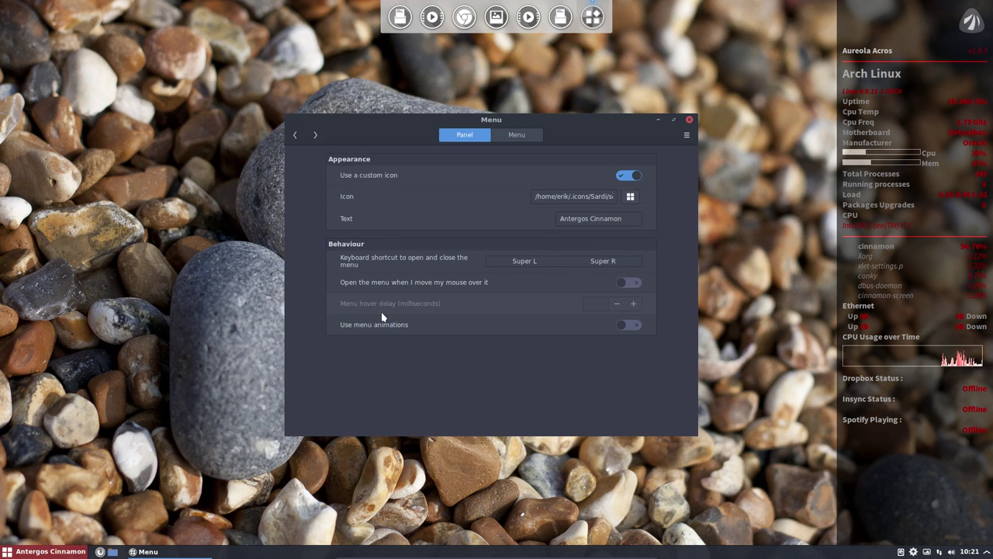
left_click(689, 121)
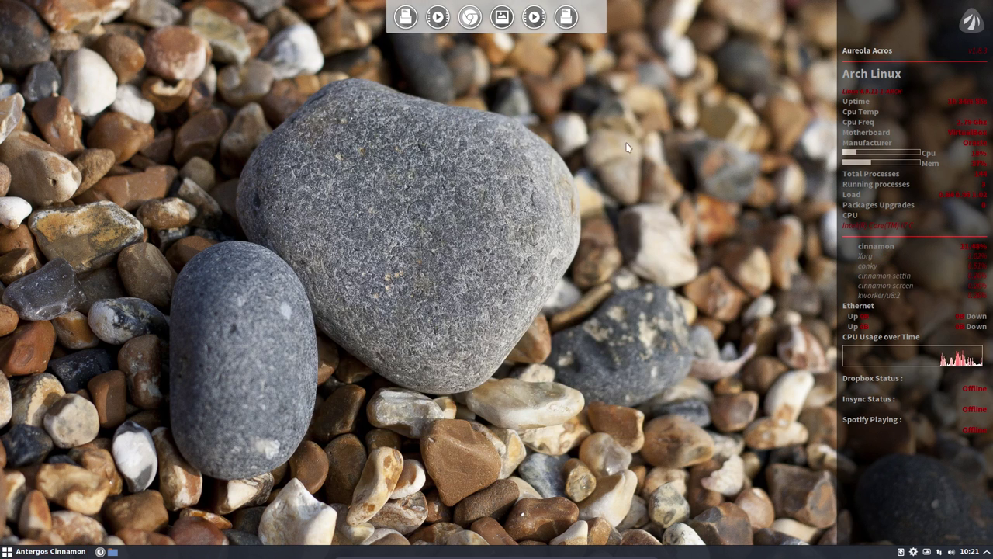
- Check the application menu on the desktop and open the Themes settings
left_click(47, 551)
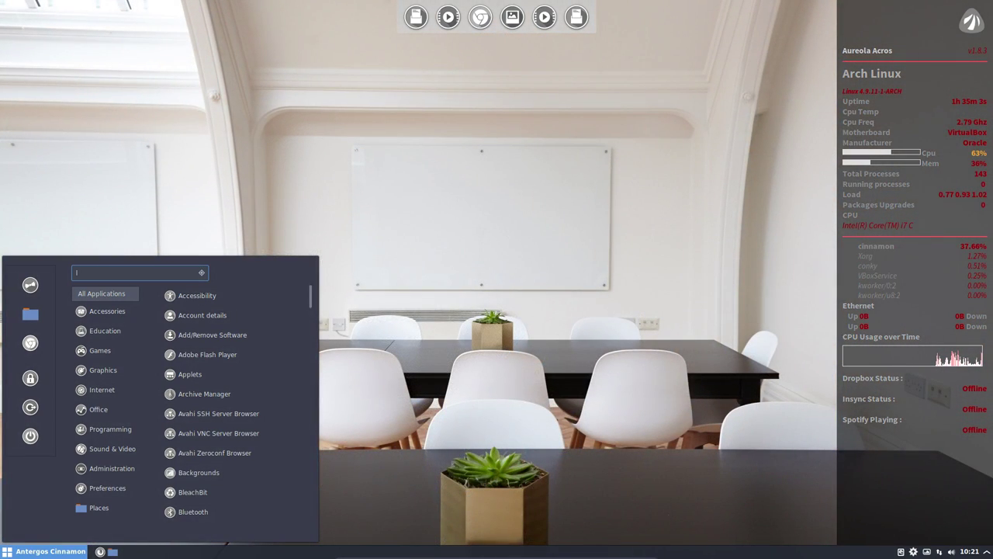
left_click(535, 344)
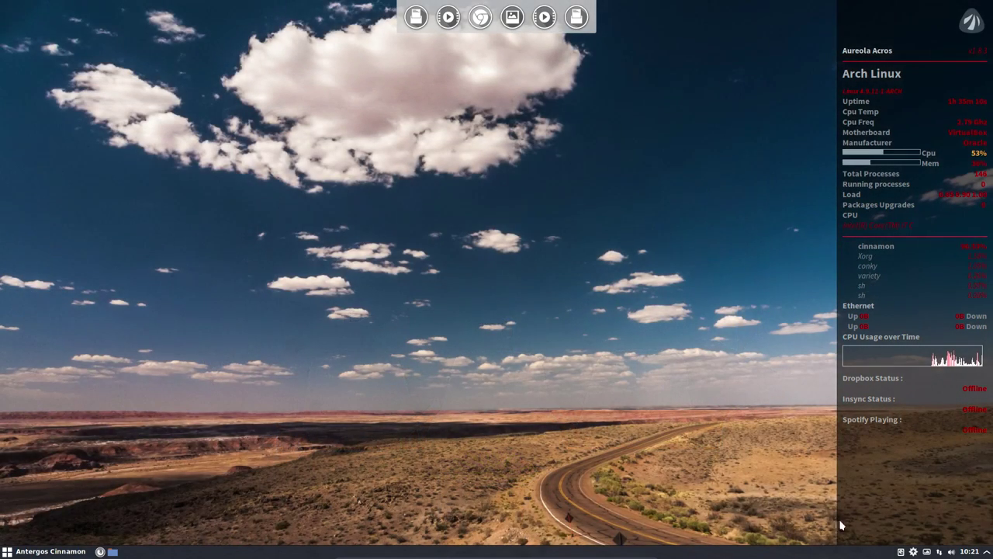
left_click(47, 551)
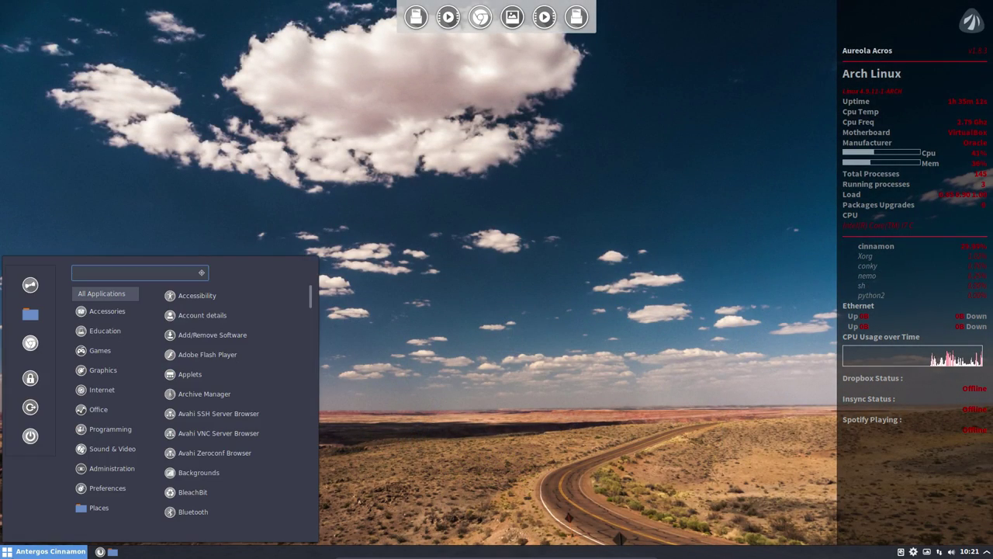
key("Escape")
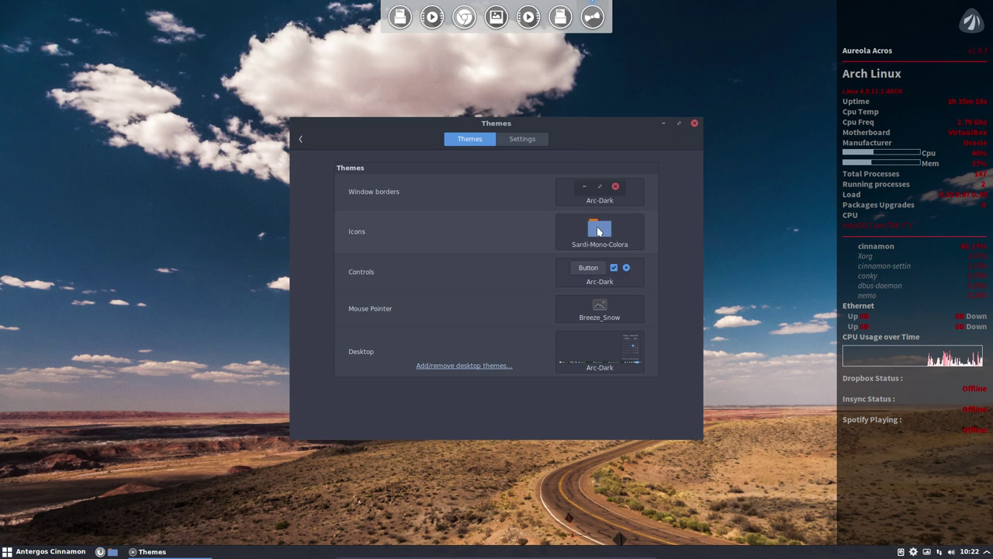
- Set the icon theme to Surfn-Numix-Polo and check its icons in the application menu
left_click(597, 230)
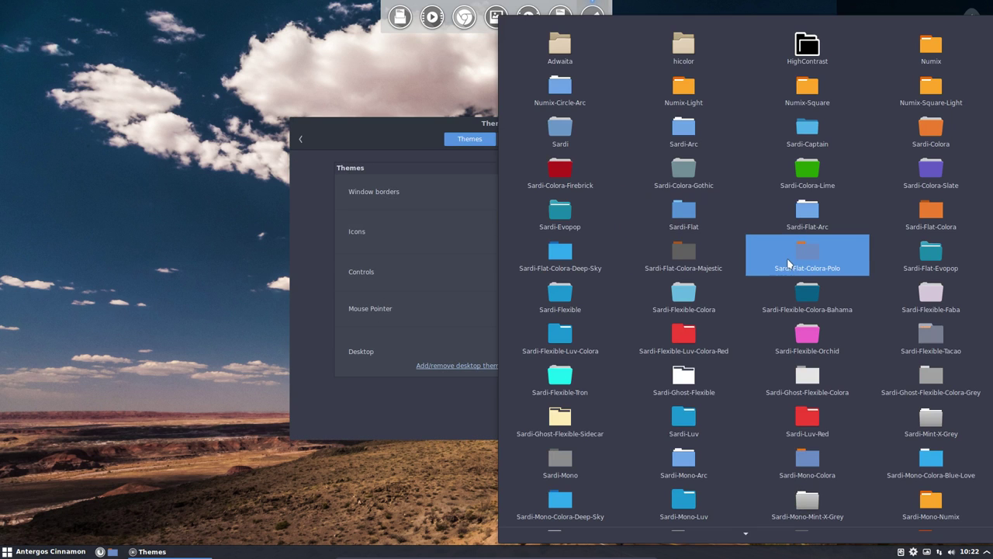
scroll(786, 262, "down", 8)
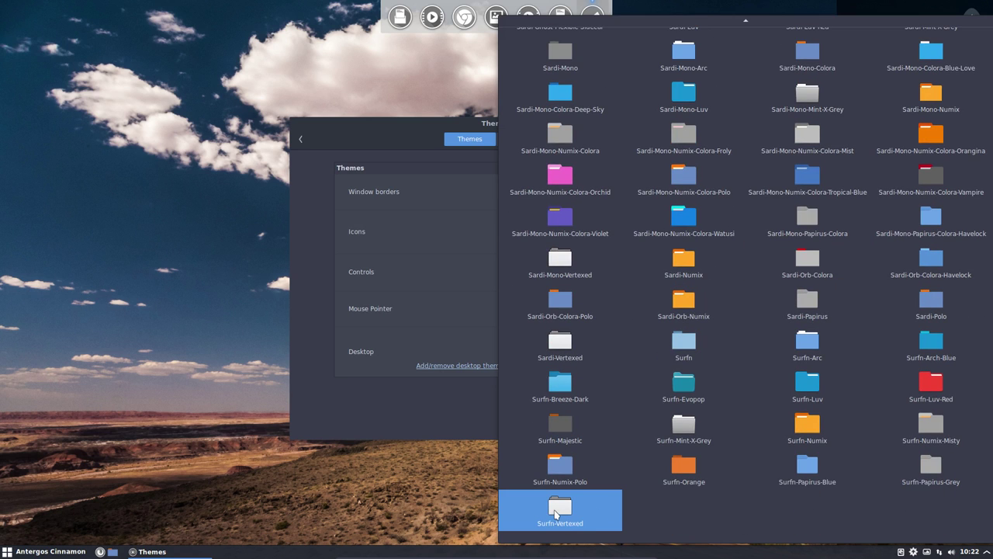
left_click(563, 473)
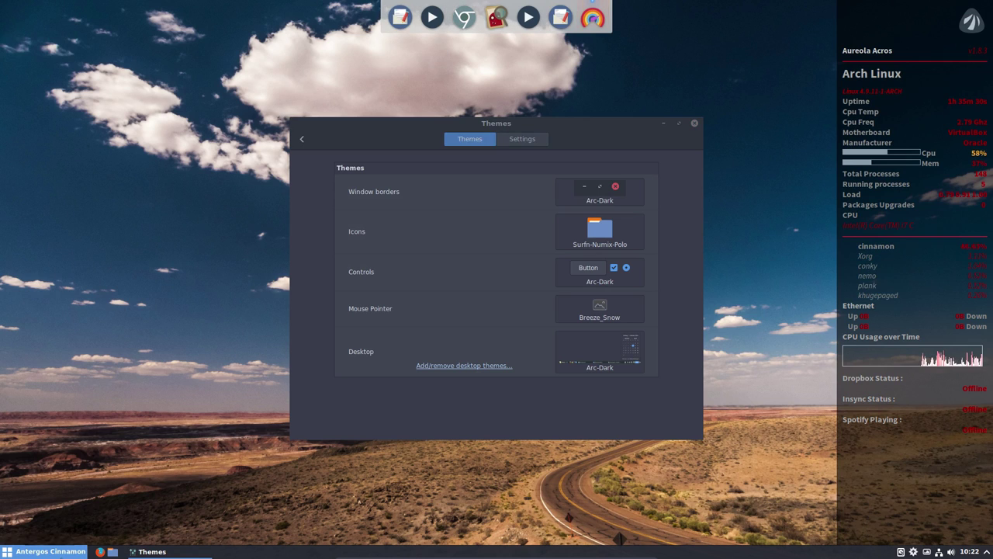
left_click(43, 551)
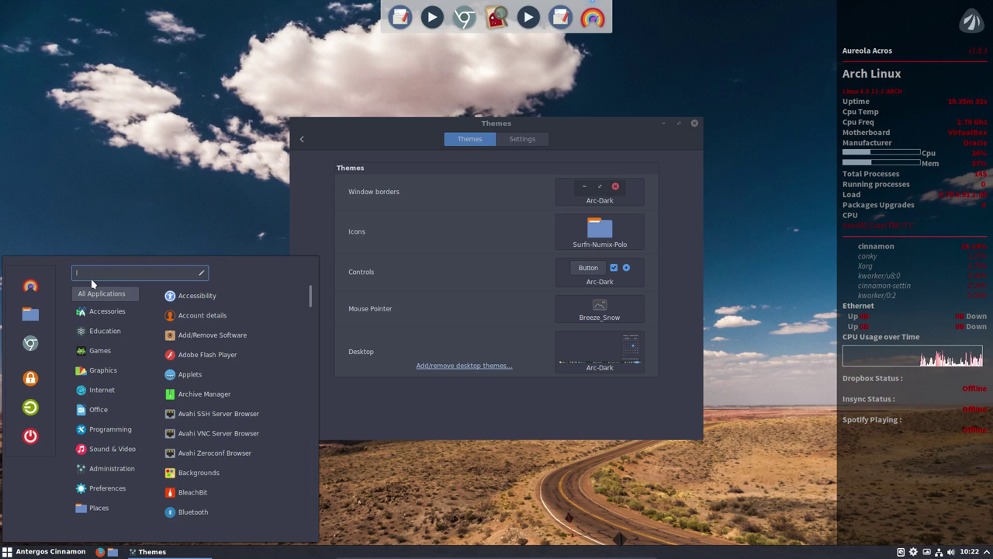
mouse_move(93, 392)
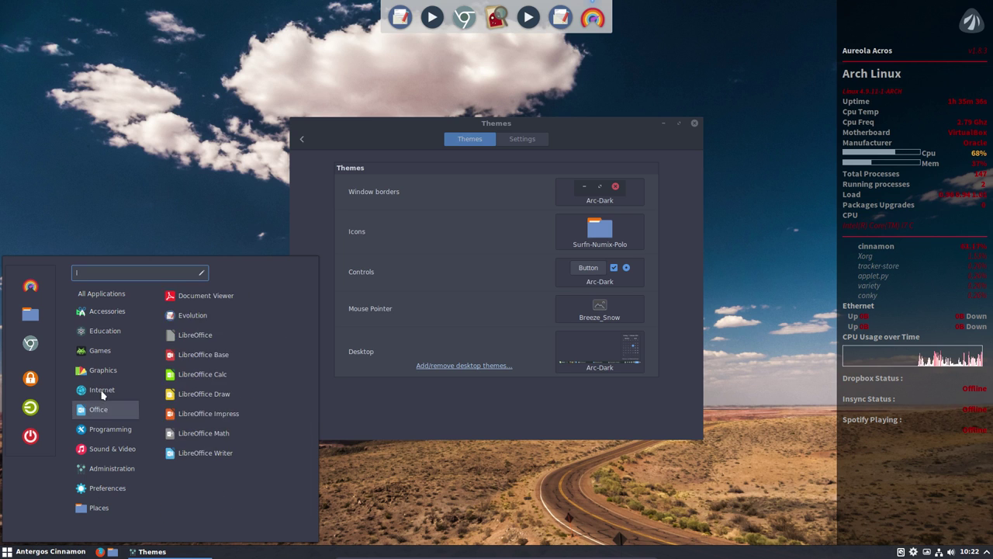
left_click(597, 235)
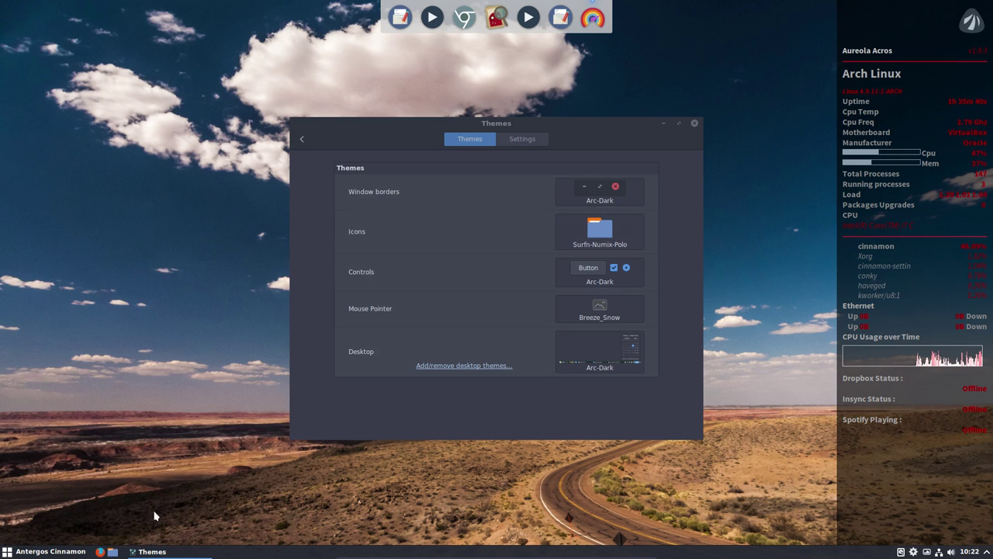
- Open the home folder beside the Themes window and set the icon theme to Sardi-Mono-Mint-X-Grey
left_click(118, 550)
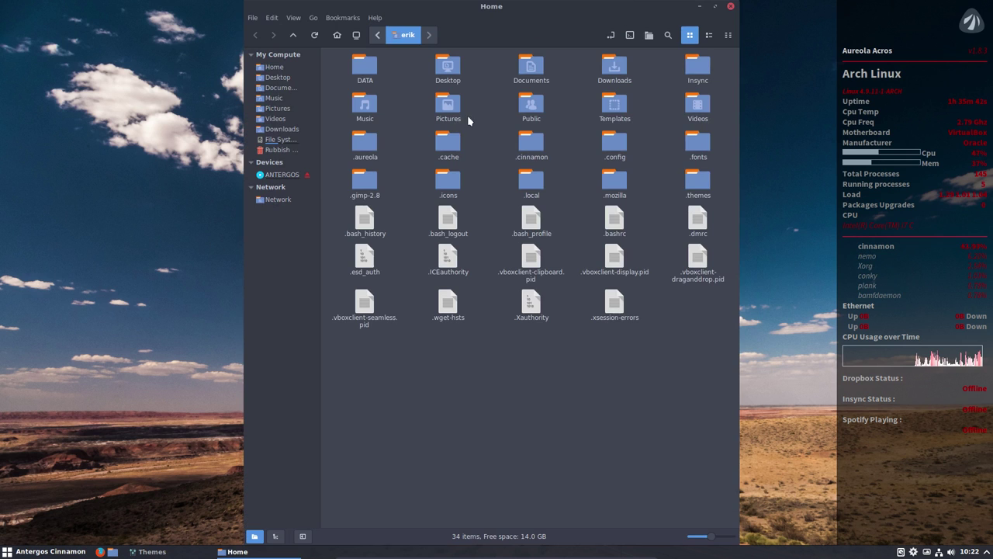
left_click_drag(499, 8, 296, 39)
left_click_drag(595, 138, 830, 203)
left_click(829, 313)
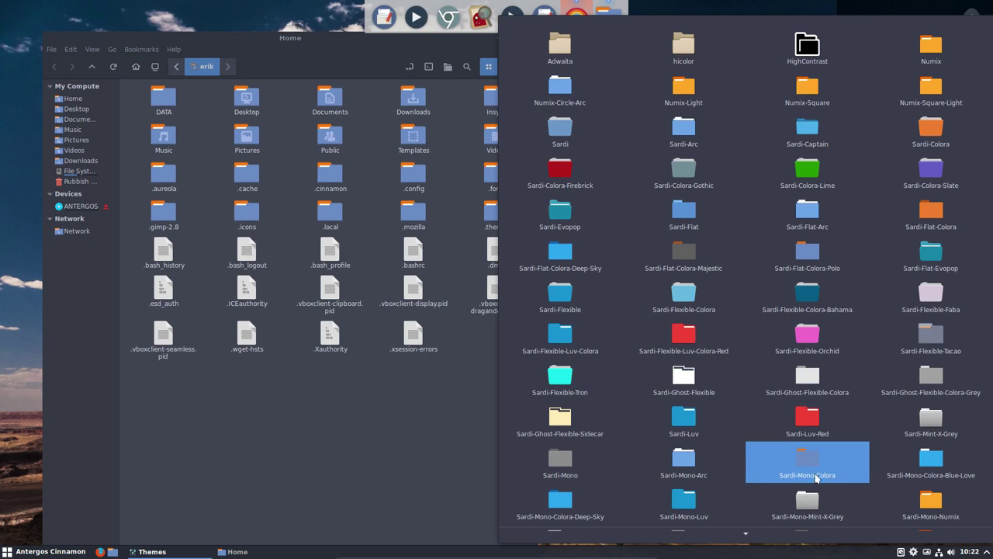
left_click(804, 503)
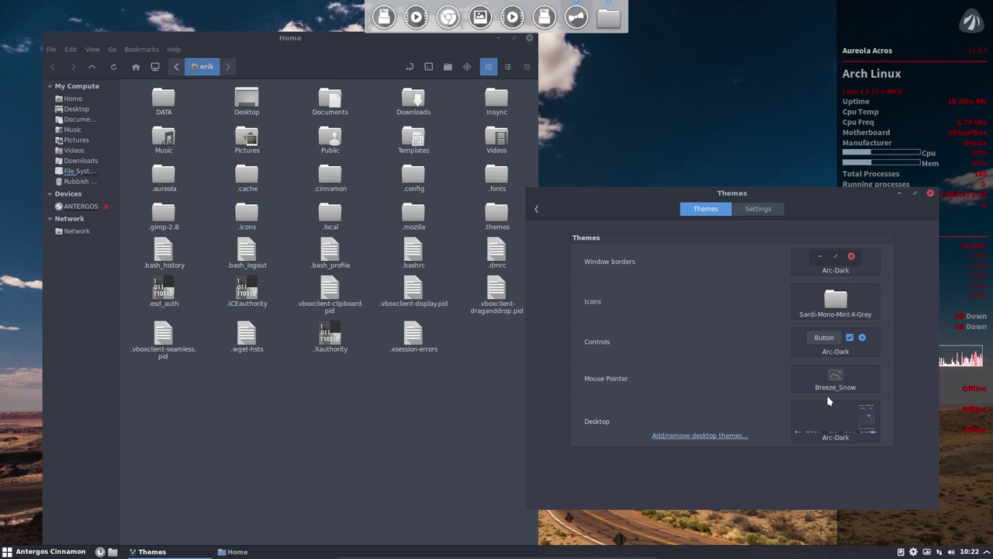
- Change the icon theme to Surfn-Numix and review its icons in the application menu's categories
left_click(828, 295)
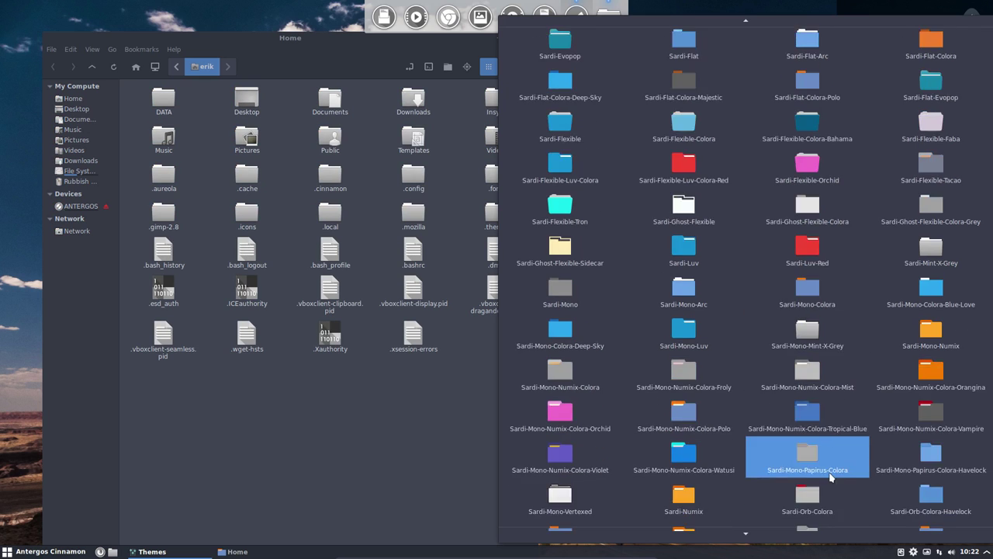
scroll(830, 477, "down", 5)
left_click(811, 432)
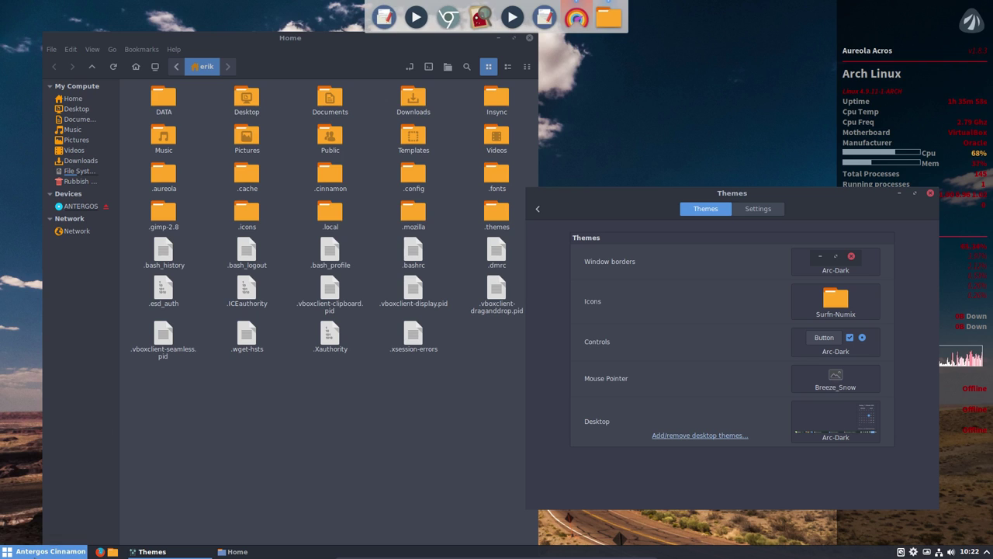
key("super")
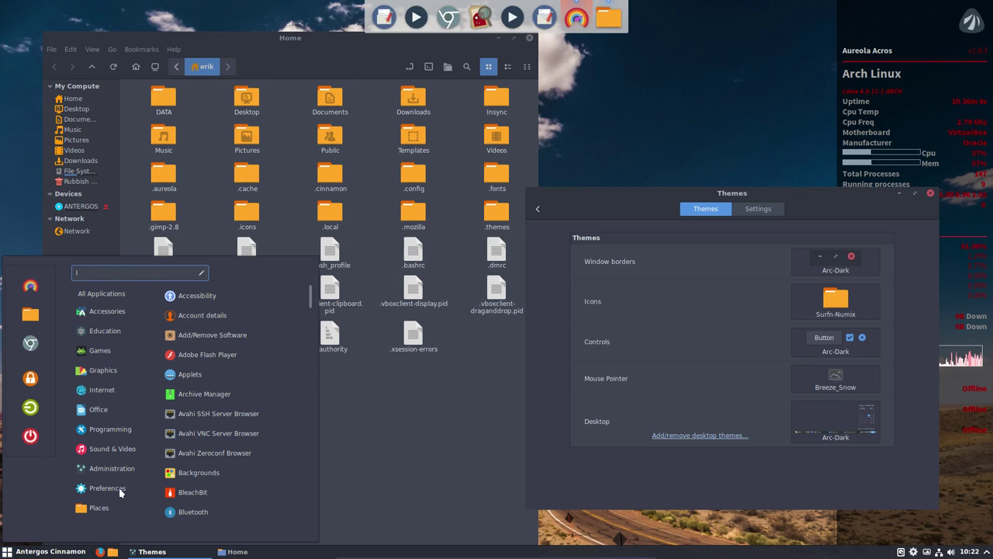
mouse_move(107, 487)
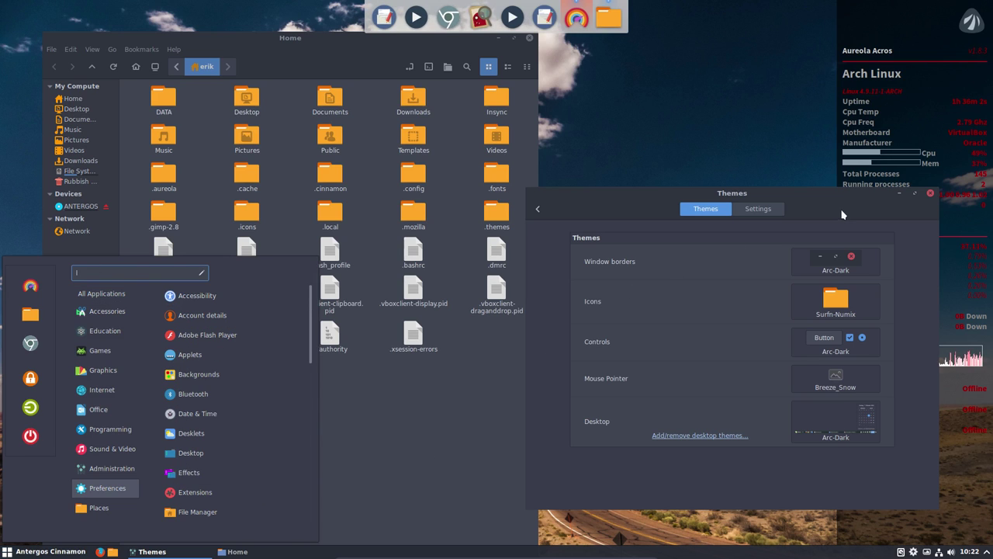
left_click(843, 206)
- Switch the icon theme to Surfn-Evopop to preview it on the home folder
left_click(826, 306)
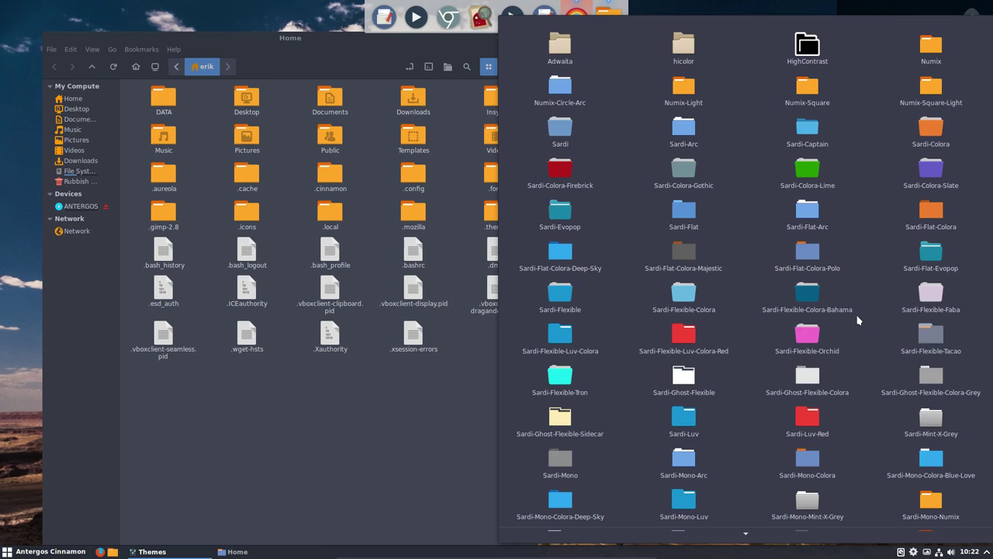
scroll(806, 465, "down", 5)
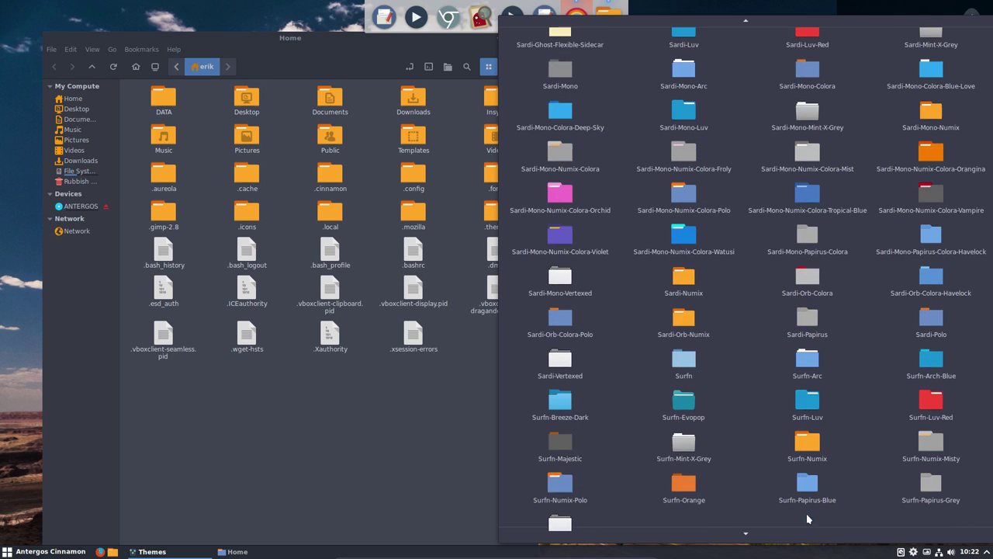
key("Escape")
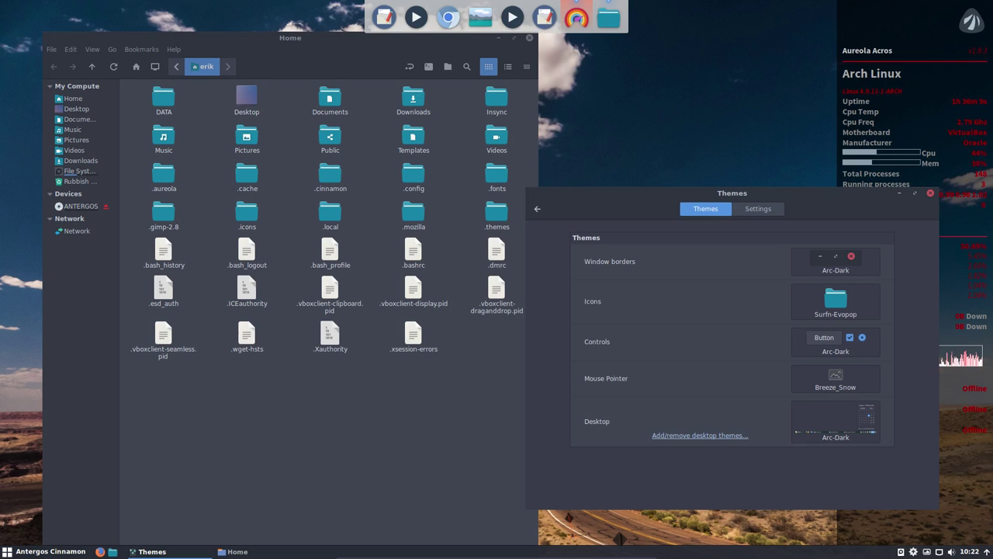
- Set the icon theme to Surfn-Breeze-Dark and look at its icons in the application menu
left_click(821, 307)
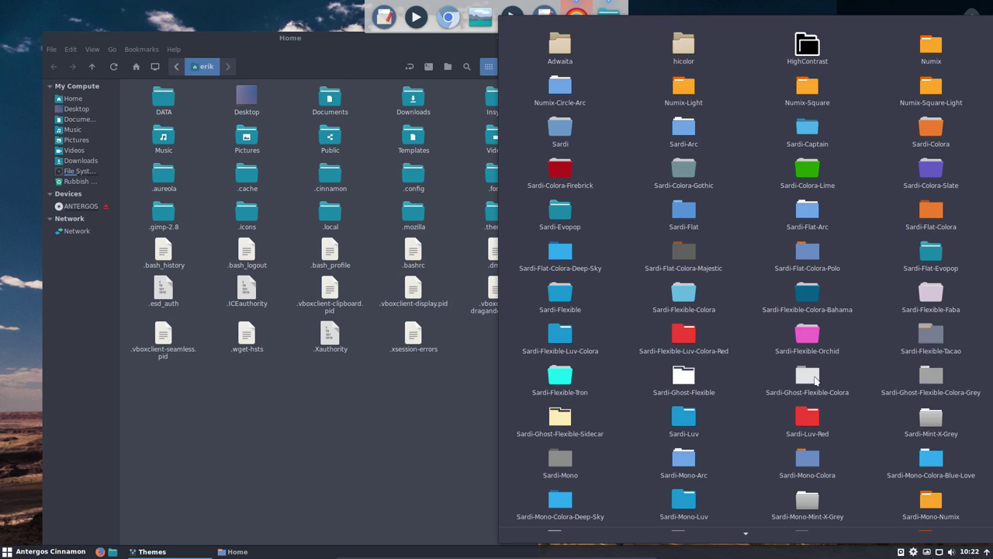
scroll(794, 429, "down", 10)
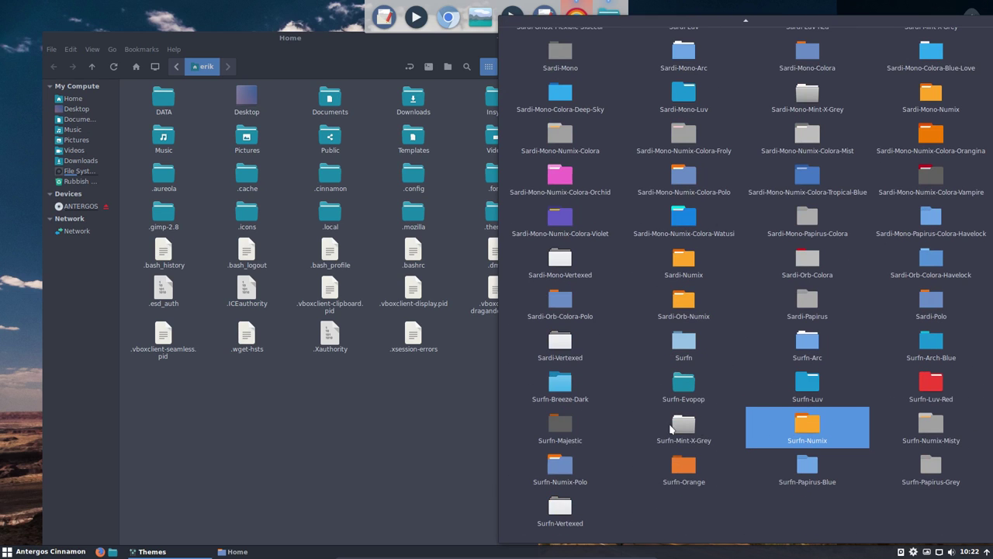
left_click(558, 376)
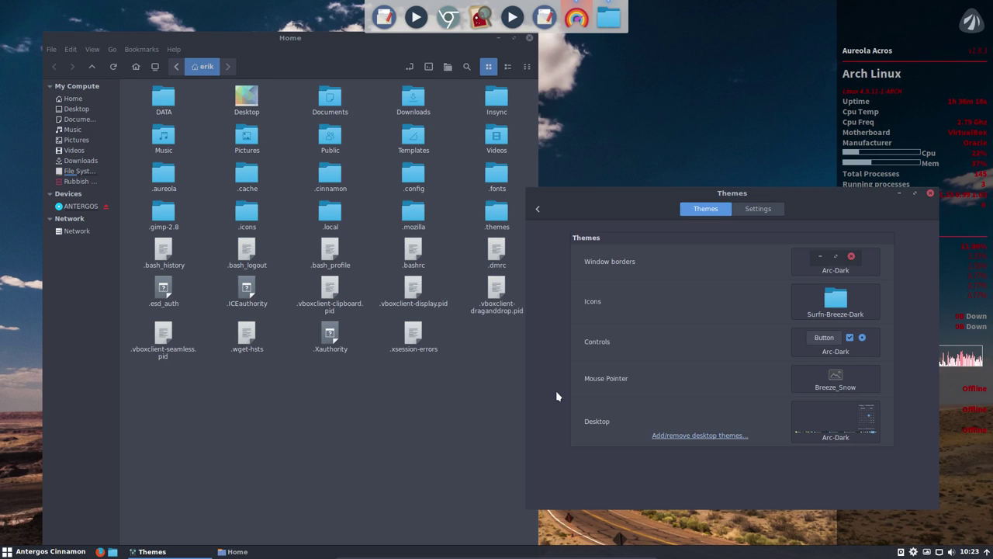
left_click(32, 553)
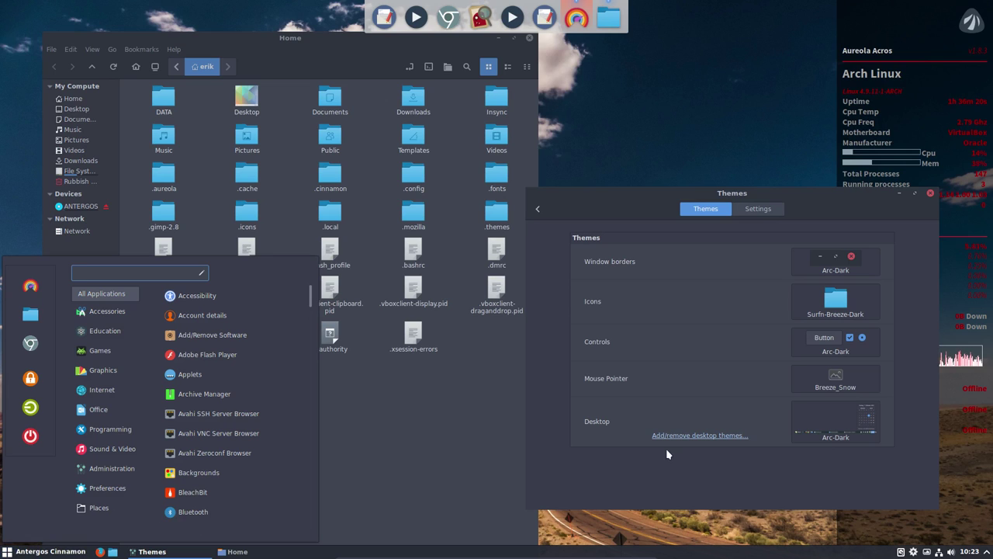
left_click(721, 466)
- Set the icon theme to Sardi-Orb-Numix
left_click(832, 310)
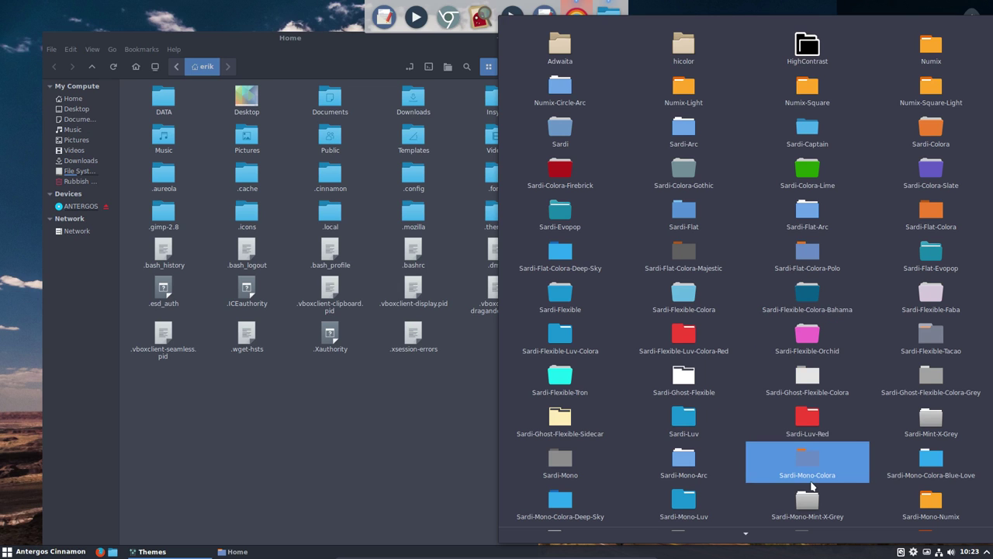
scroll(811, 485, "down", 6)
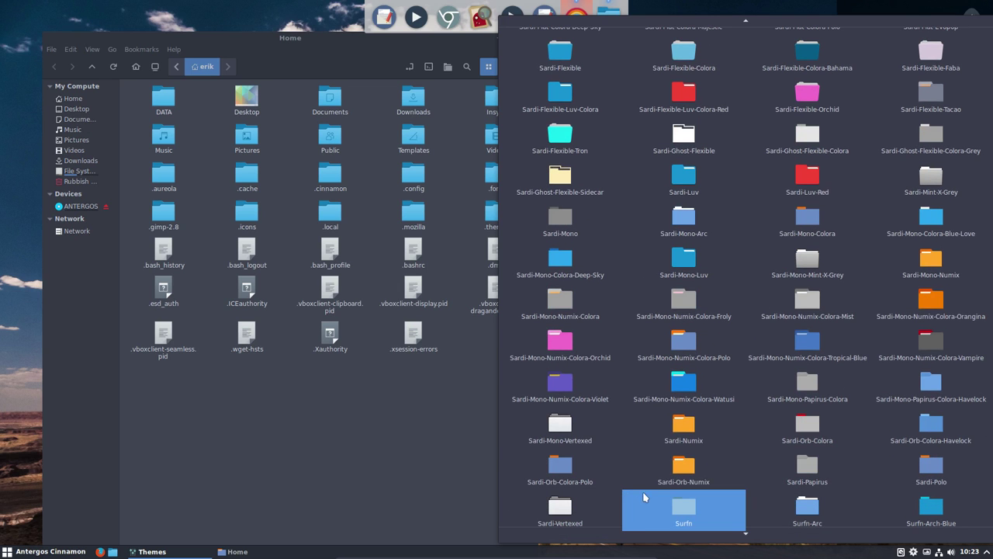
left_click(735, 486)
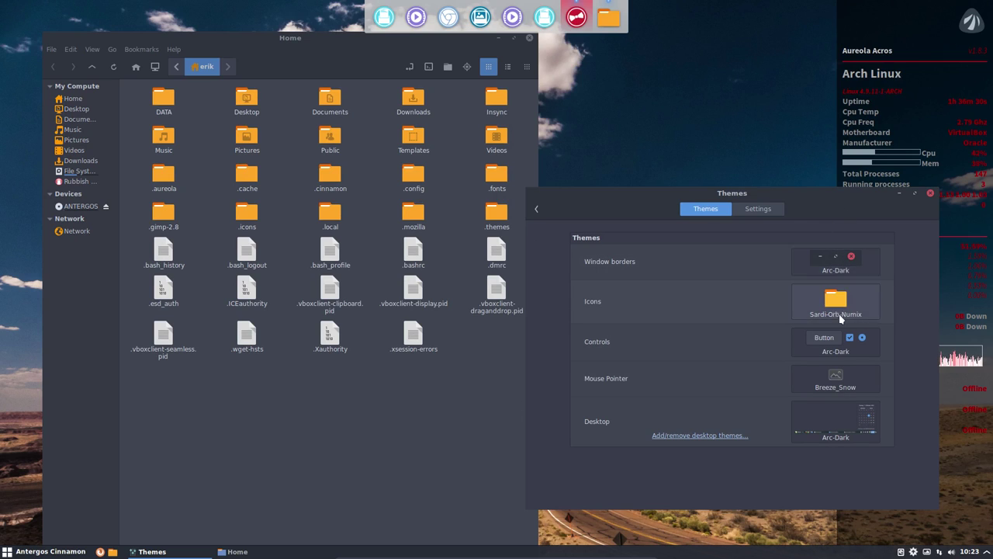
- Return to the System Settings overview with the home folder closed, and move and enlarge the settings window
left_click(536, 208)
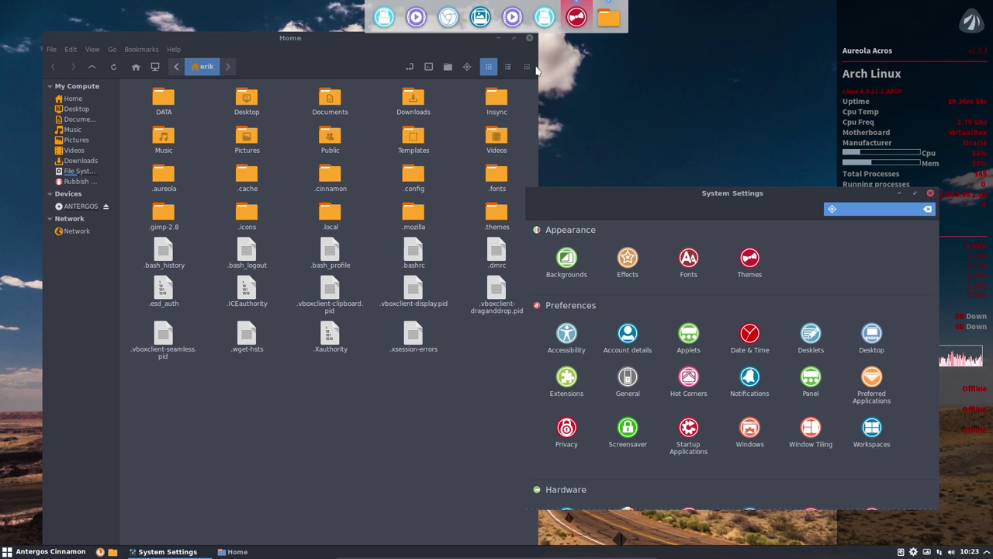
left_click(529, 38)
left_click_drag(703, 195, 449, 59)
left_click_drag(682, 383, 772, 550)
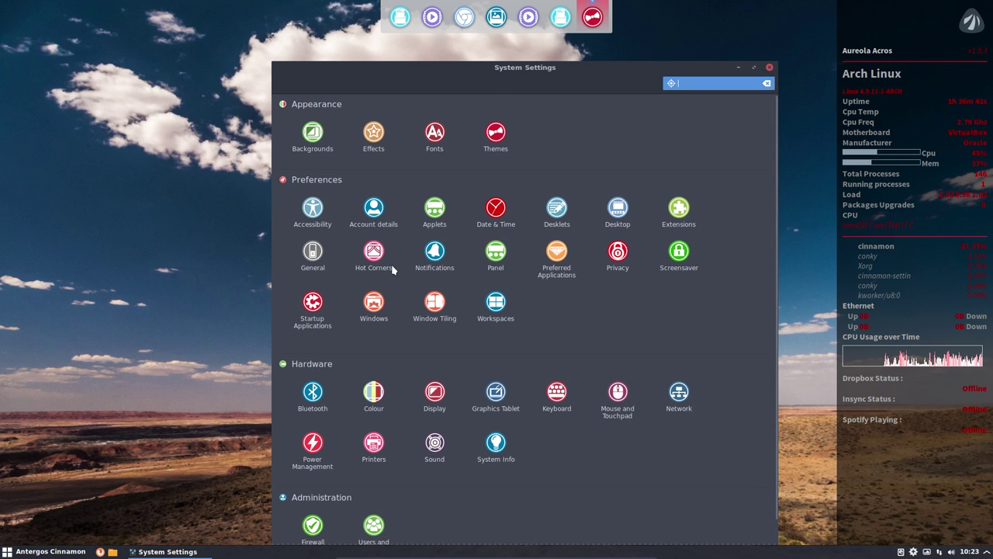
- In the Fonts settings, set the default font to Noto Sans Regular at size 11
left_click(435, 137)
left_click(620, 136)
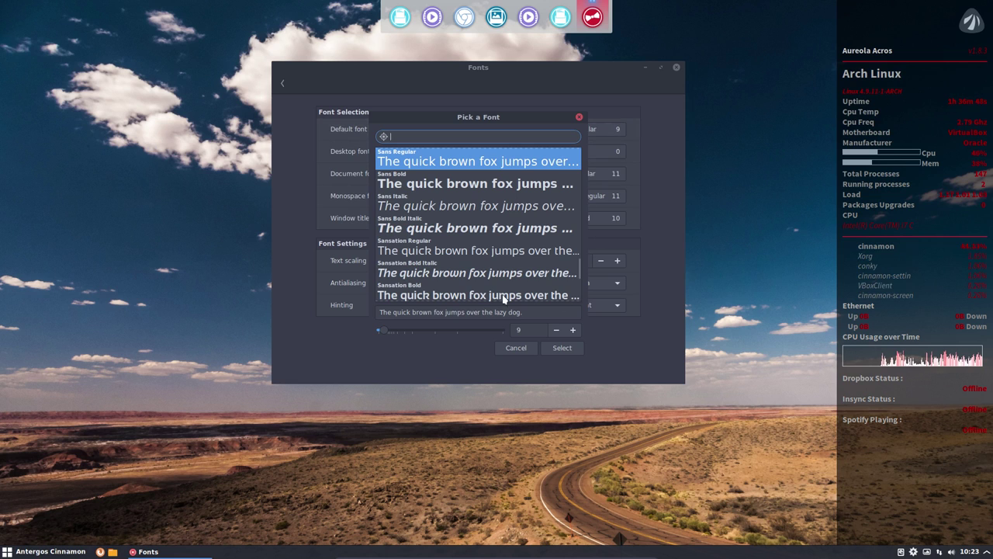
type("noto ")
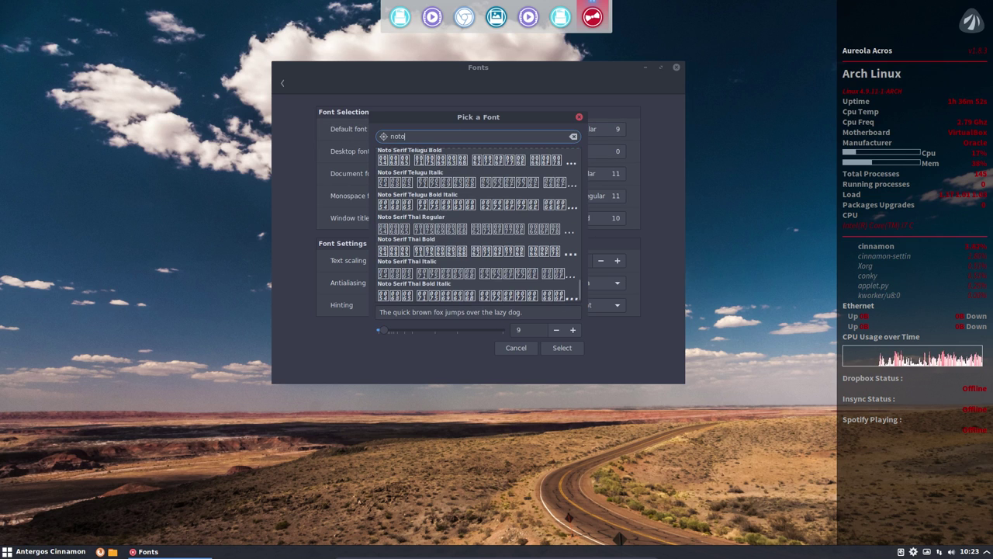
type("sans r")
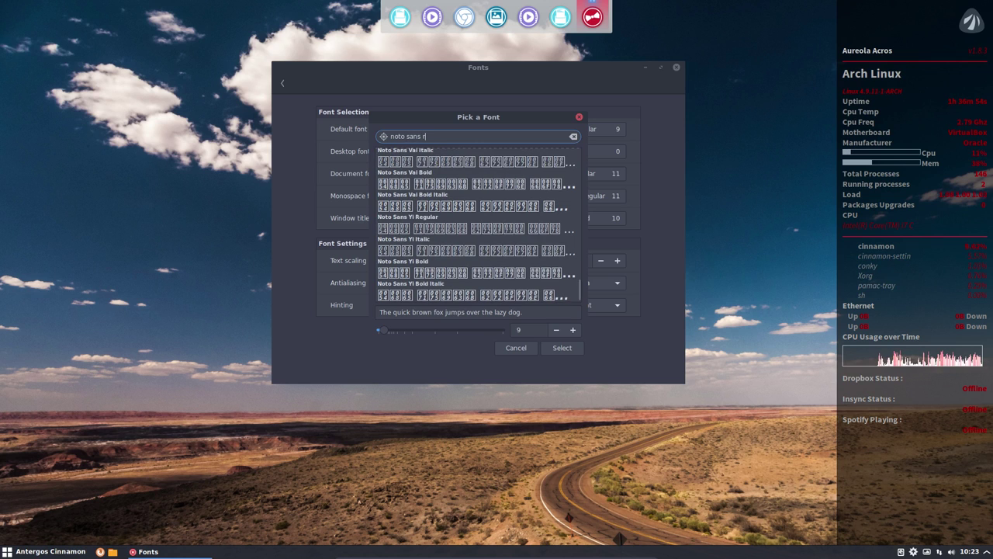
type("eg")
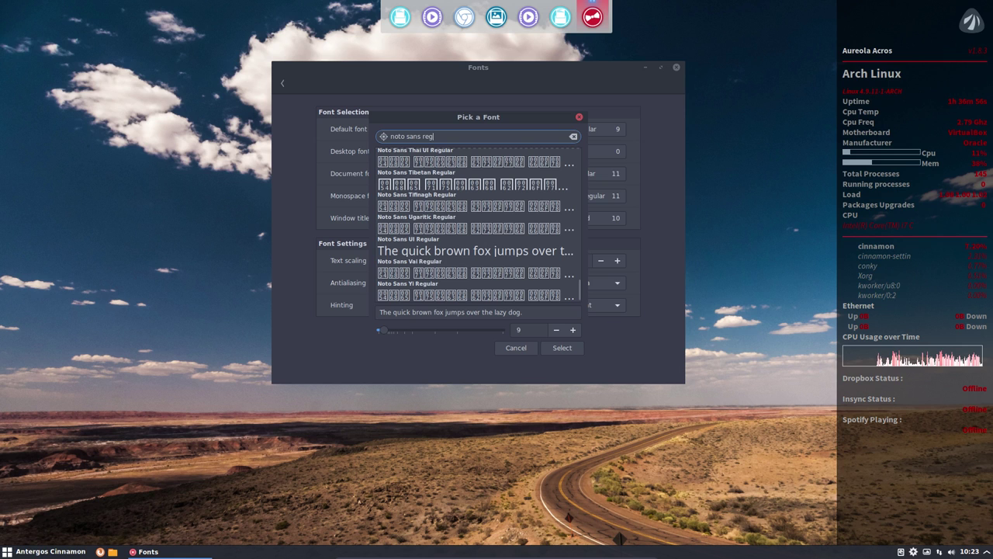
scroll(456, 205, "up", 15)
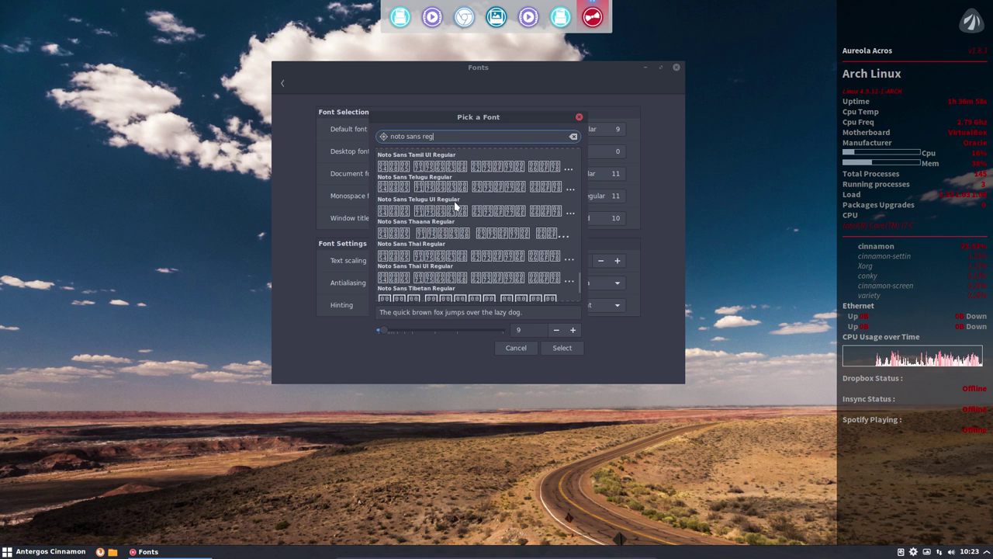
scroll(454, 206, "up", 5)
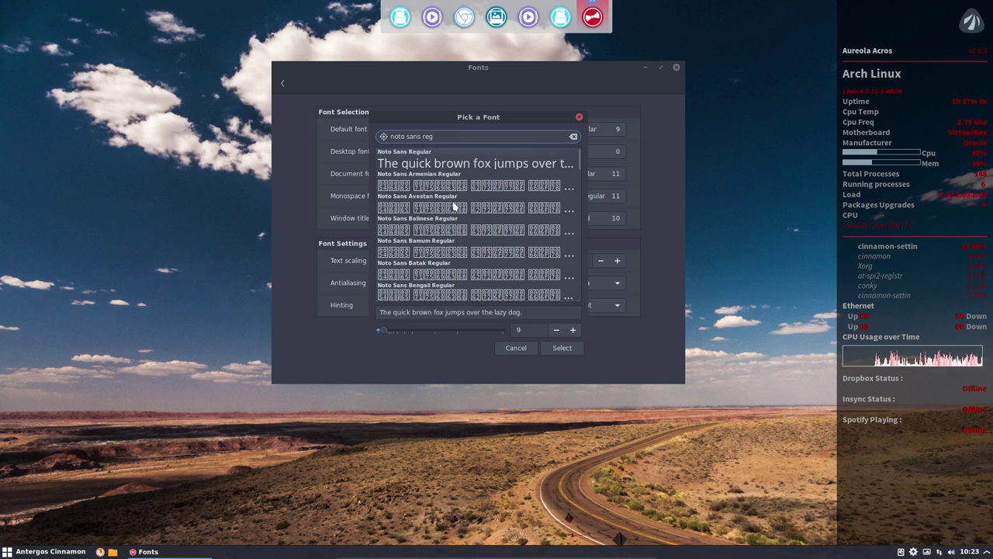
key("Down")
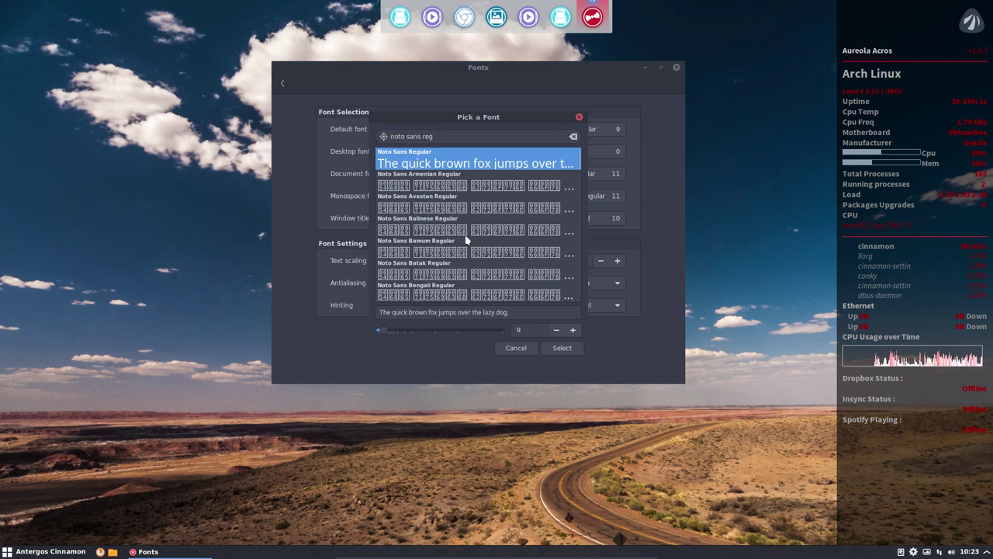
left_click(572, 330)
left_click(571, 330)
left_click(562, 348)
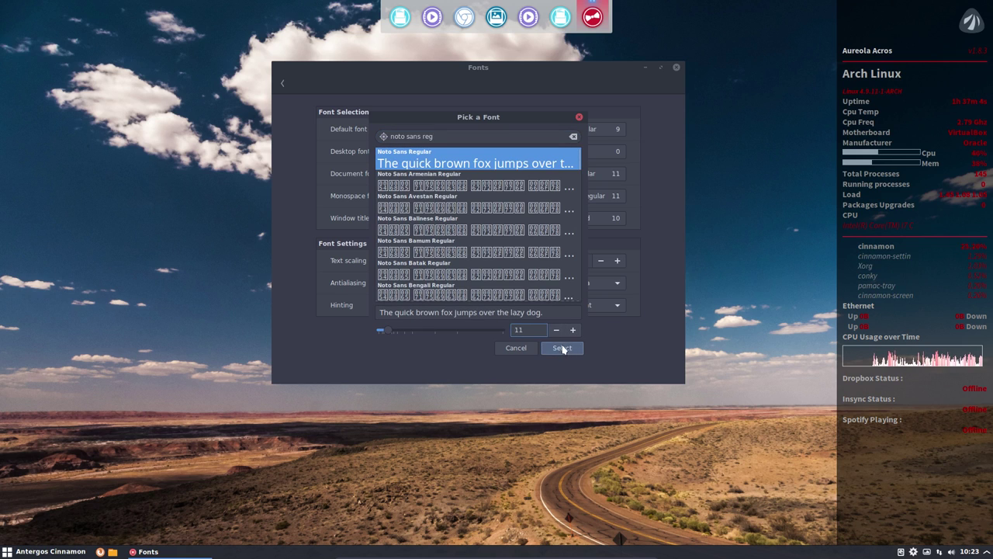
- Set the desktop font to Noto Sans Regular at size 11
left_click(619, 155)
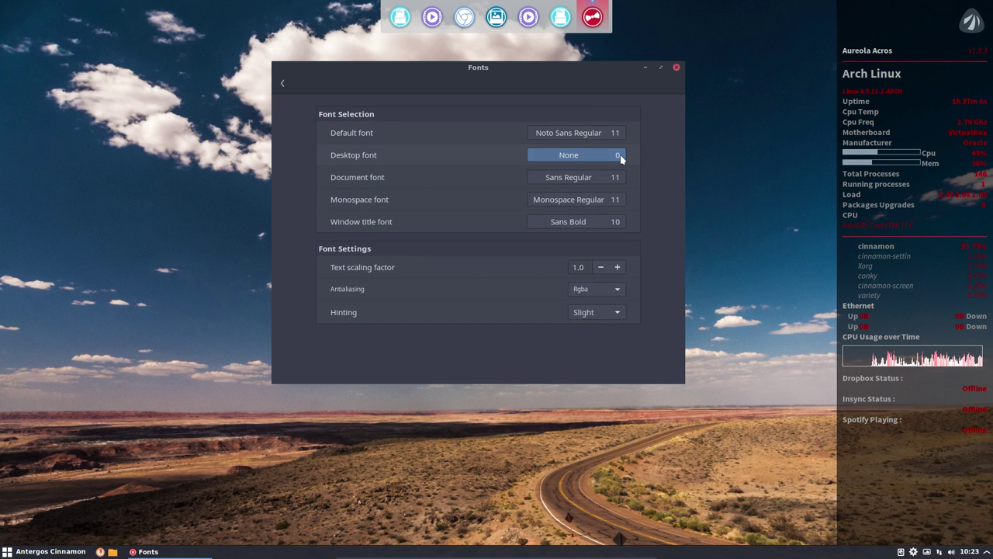
type("noto ")
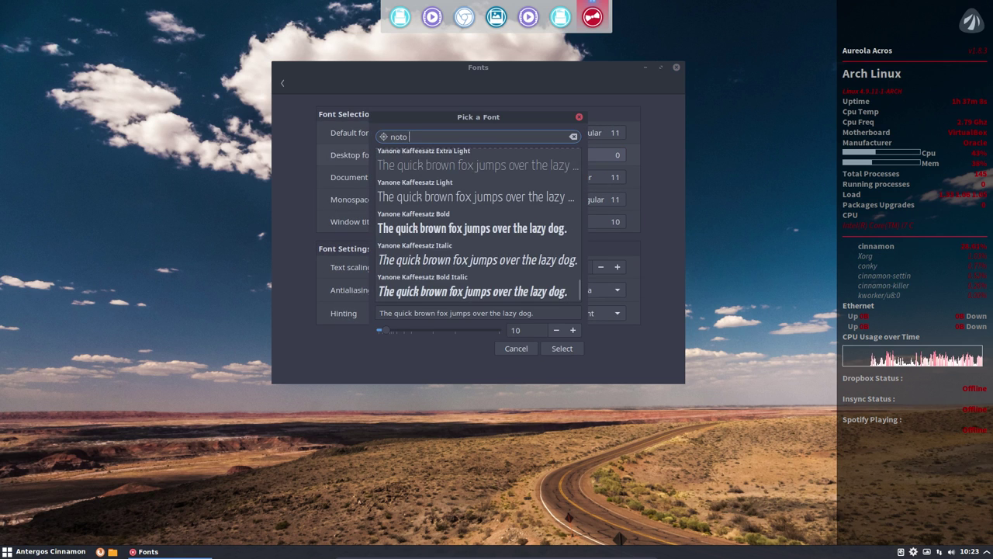
type("sans regurla")
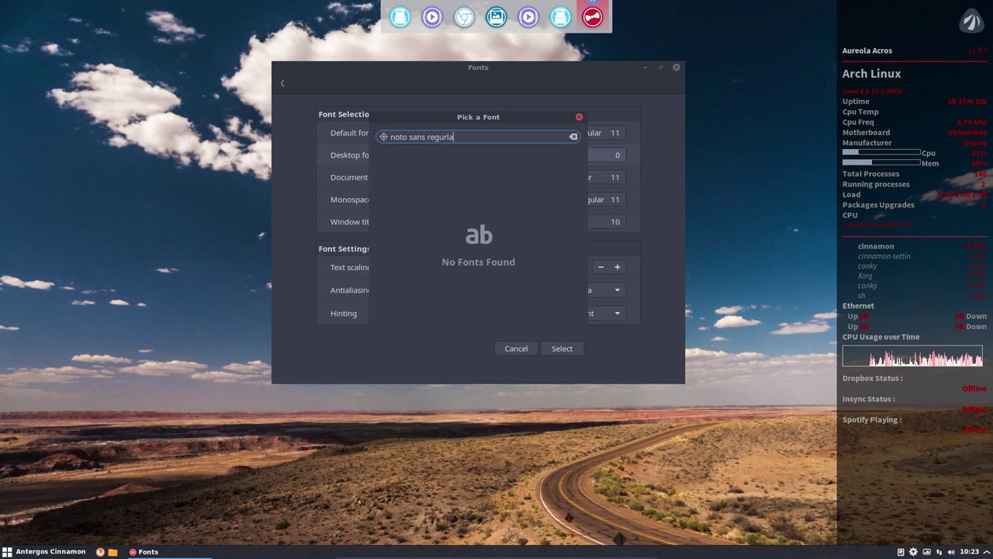
key("BackSpace")
key("BackSpace")
key("BackSpace")
key("BackSpace")
key("BackSpace")
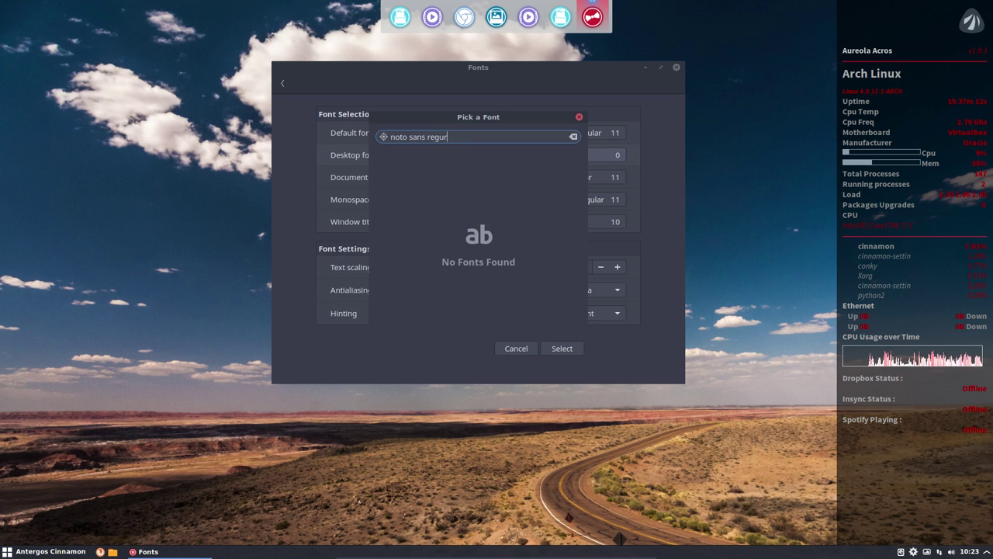
type("la")
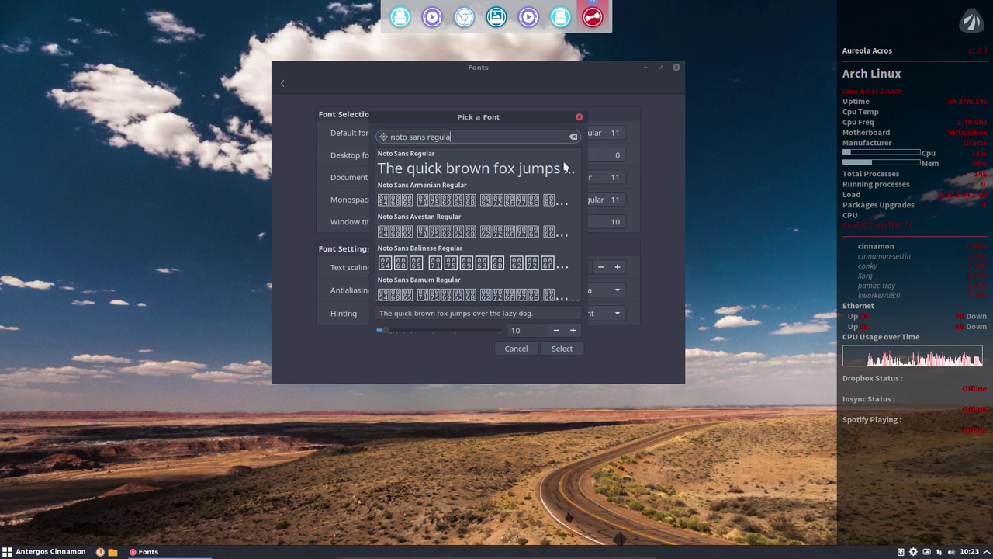
left_click(487, 172)
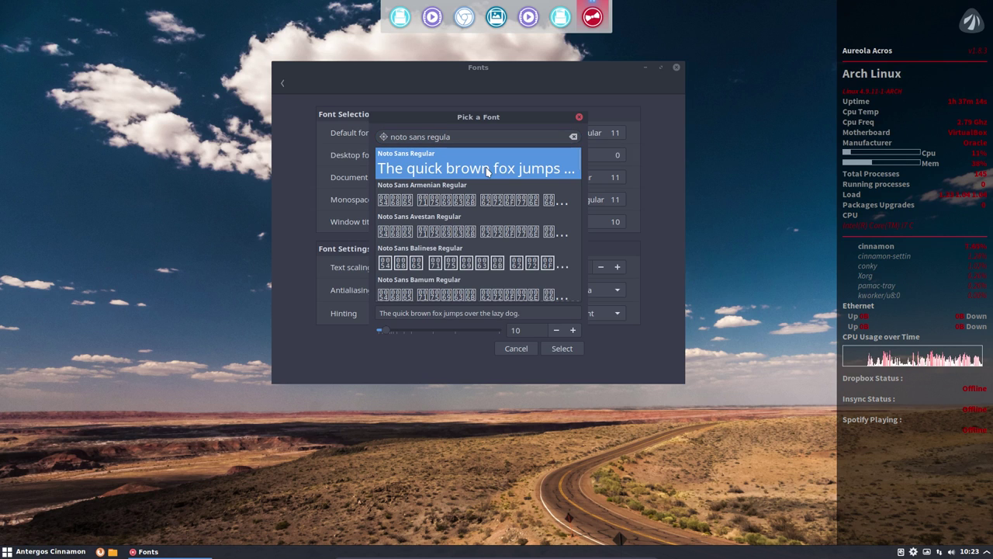
left_click(567, 348)
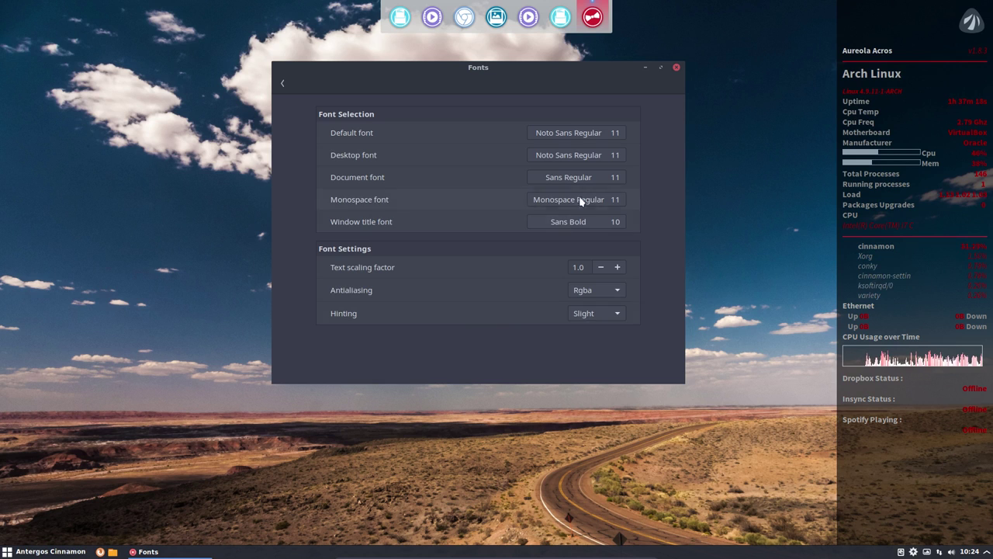
- Set the document font to Noto Sans Regular at size 11
left_click(593, 177)
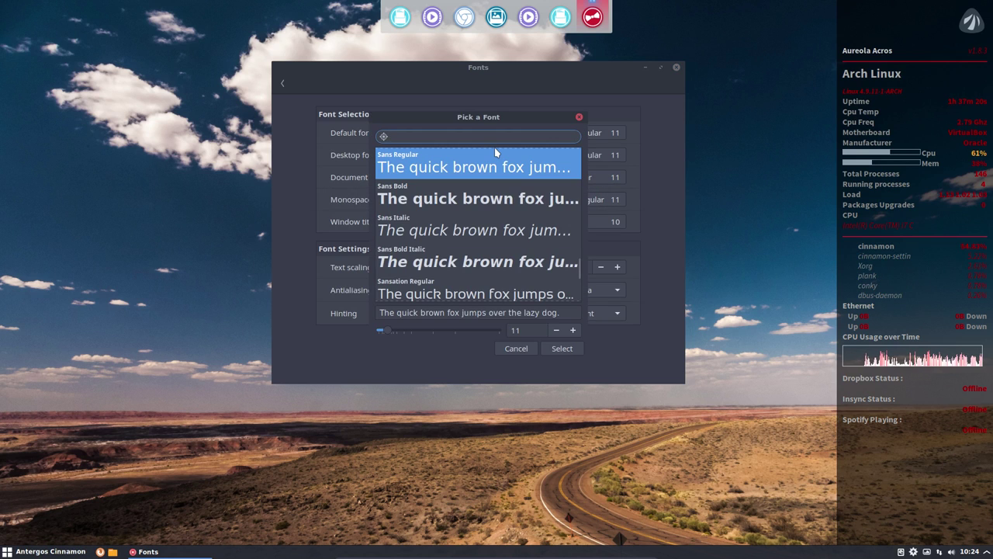
type("noto sans regul")
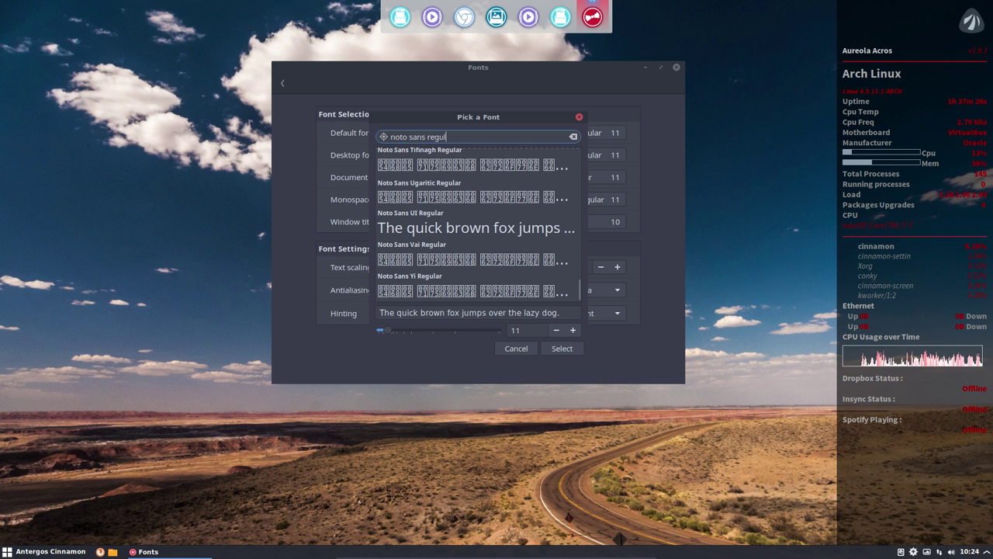
scroll(504, 233, "up", 20)
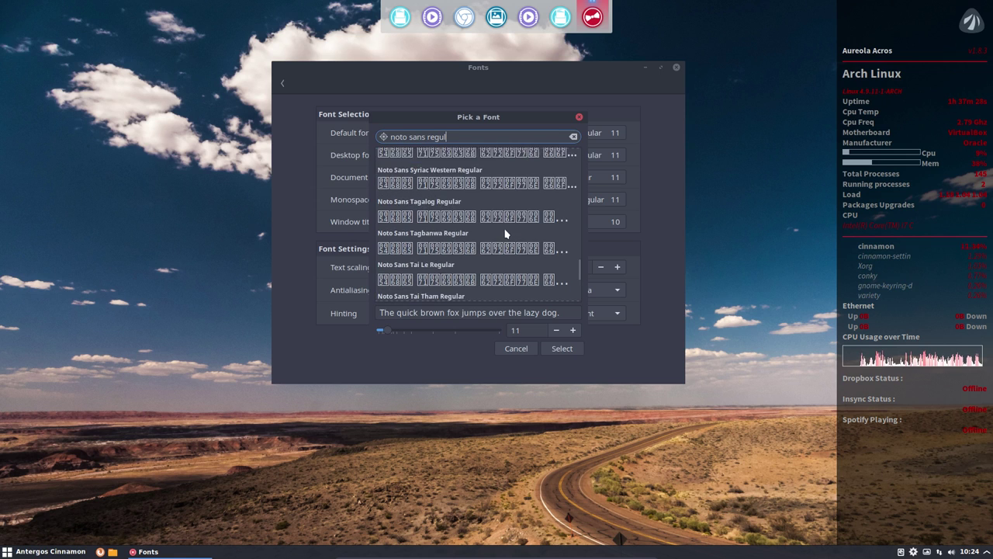
left_click(455, 178)
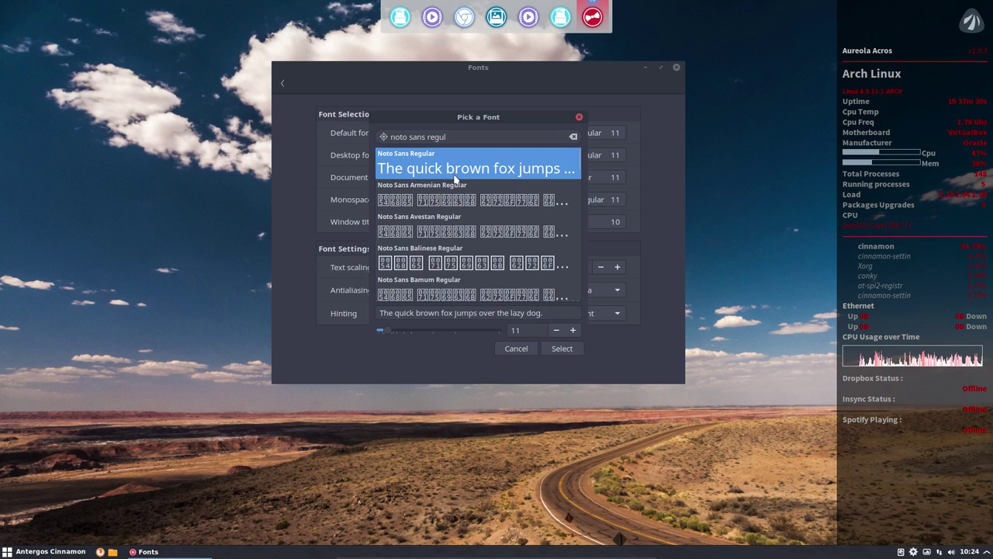
left_click(562, 349)
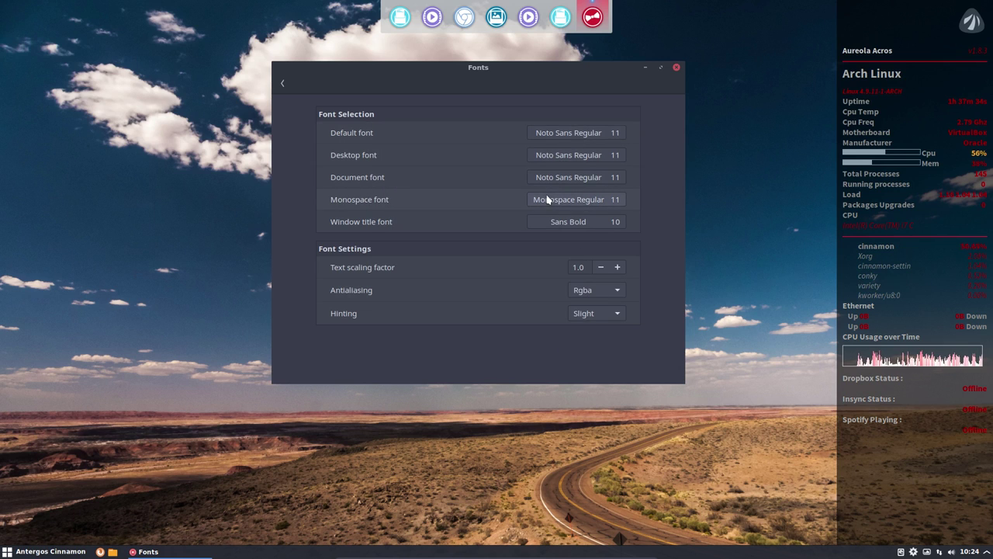
- Set the window title font to Noto Sans Regular at size 13
left_click(575, 224)
type("n")
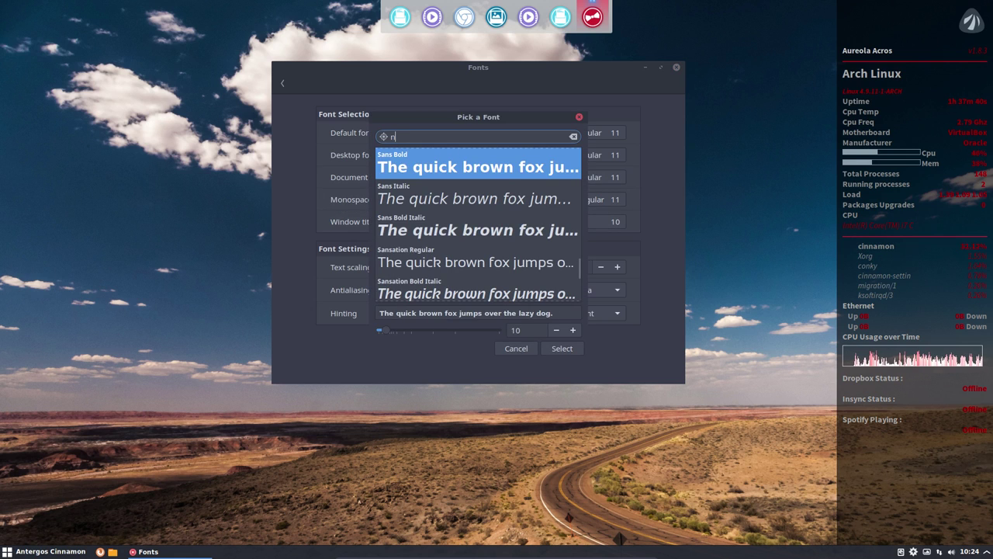
type("oto s")
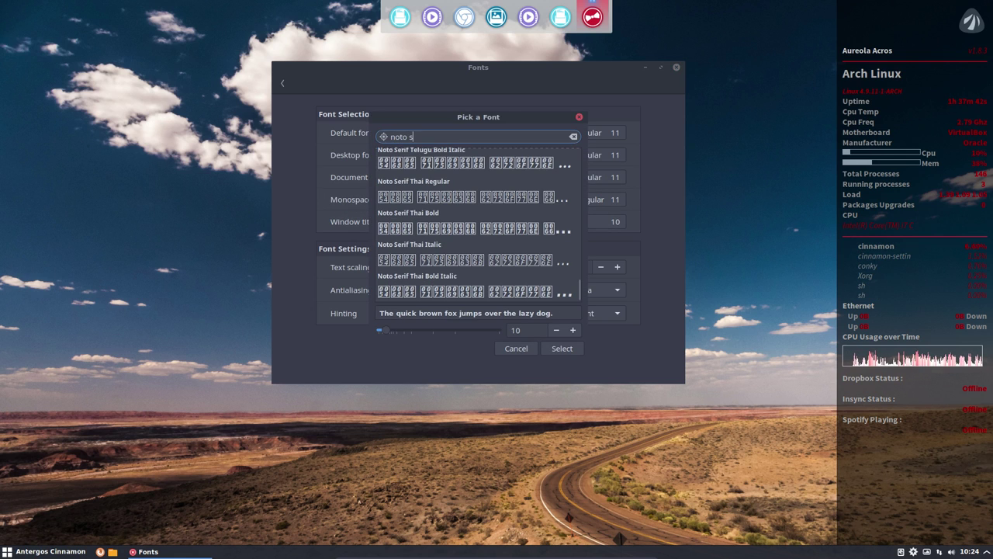
type("ans regurlar")
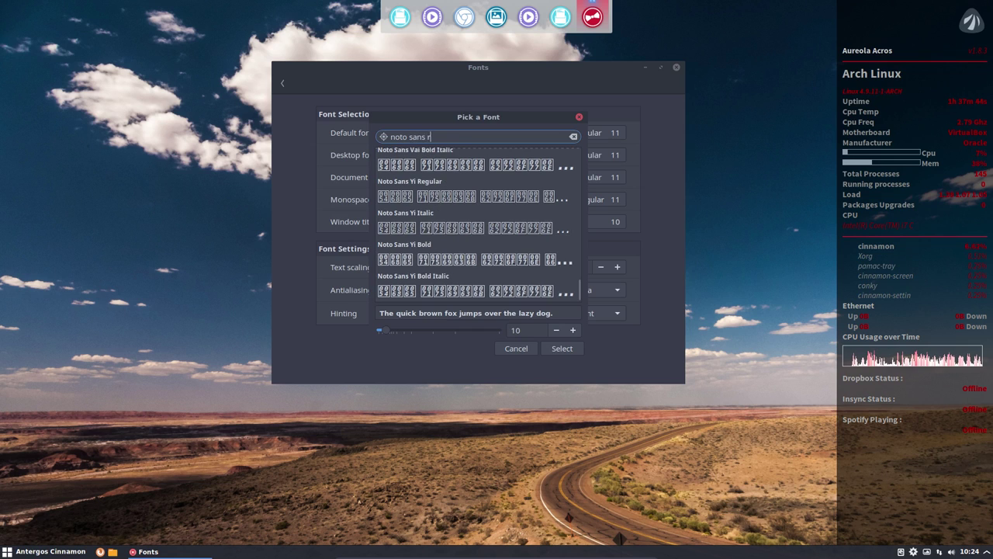
key("BackSpace")
key("BackSpace")
key("BackSpace")
key("BackSpace")
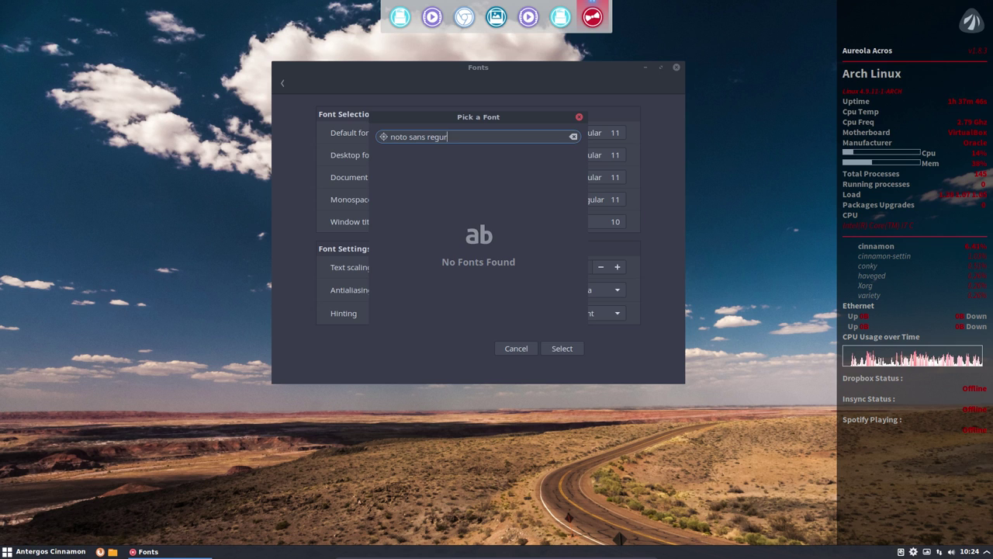
type("lar")
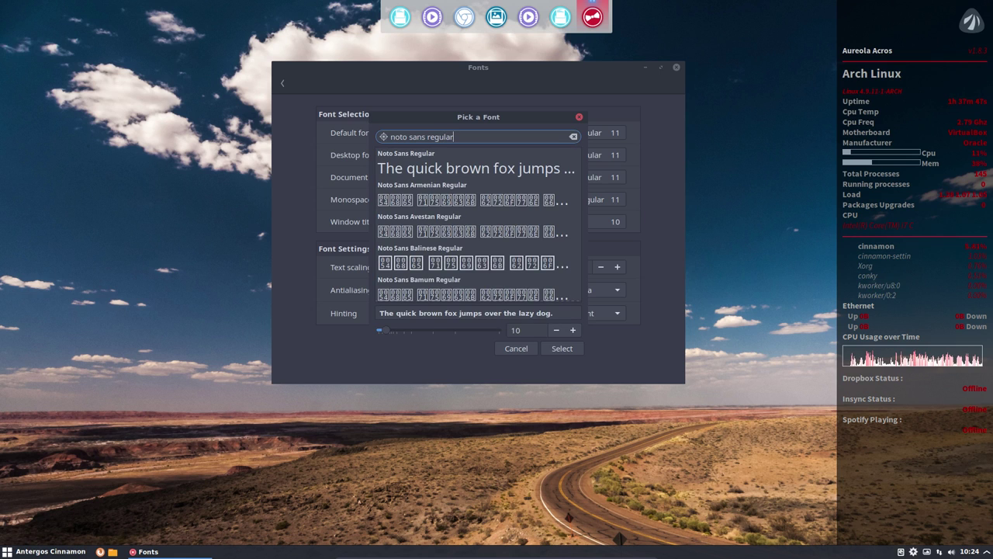
left_click(412, 170)
left_click(571, 332)
left_click(572, 331)
left_click(572, 332)
left_click(562, 348)
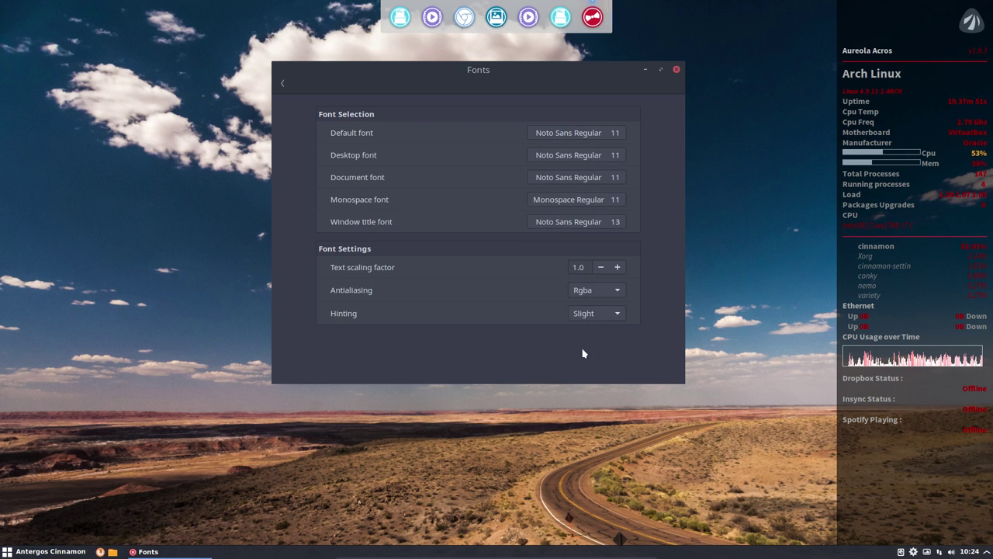
- Reduce the window title font to size 12
left_click(599, 224)
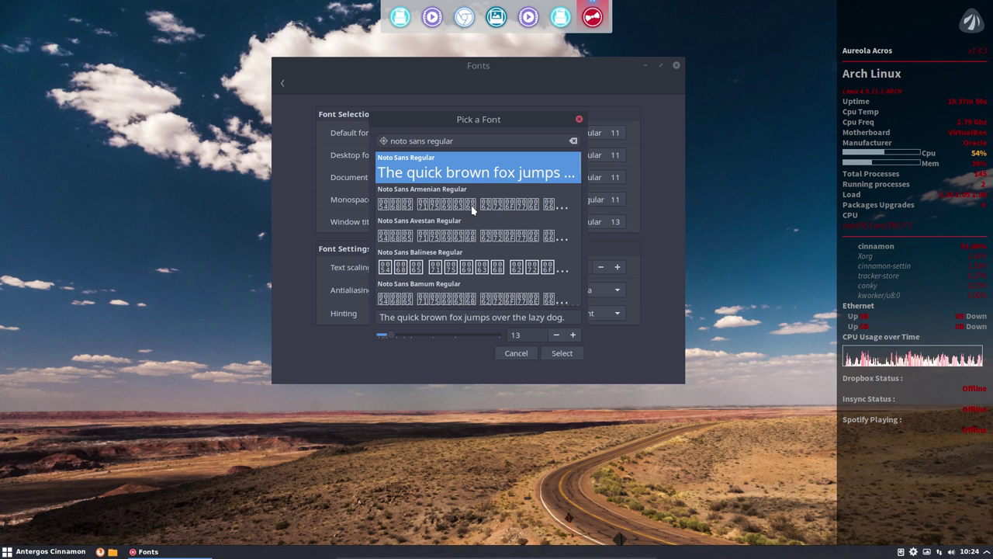
left_click(557, 335)
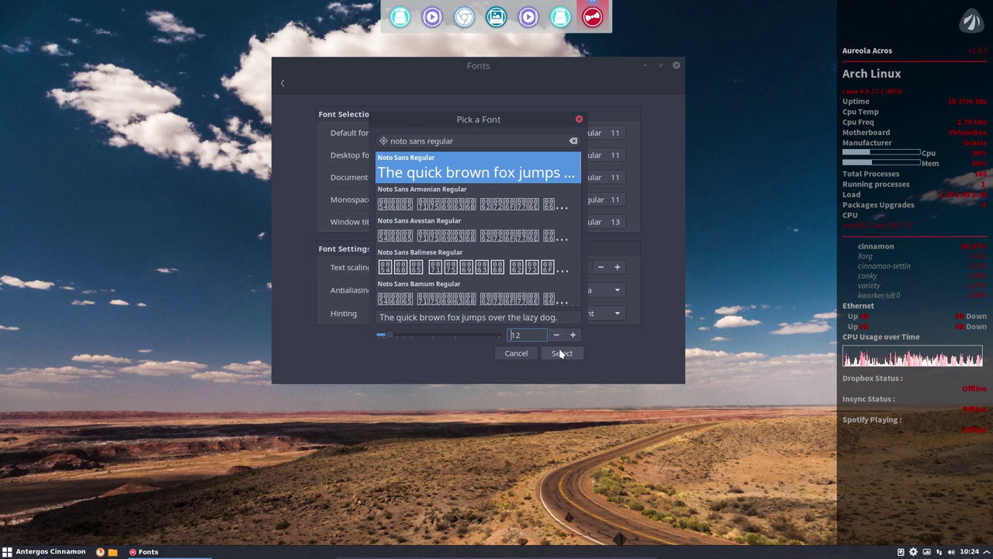
left_click(562, 353)
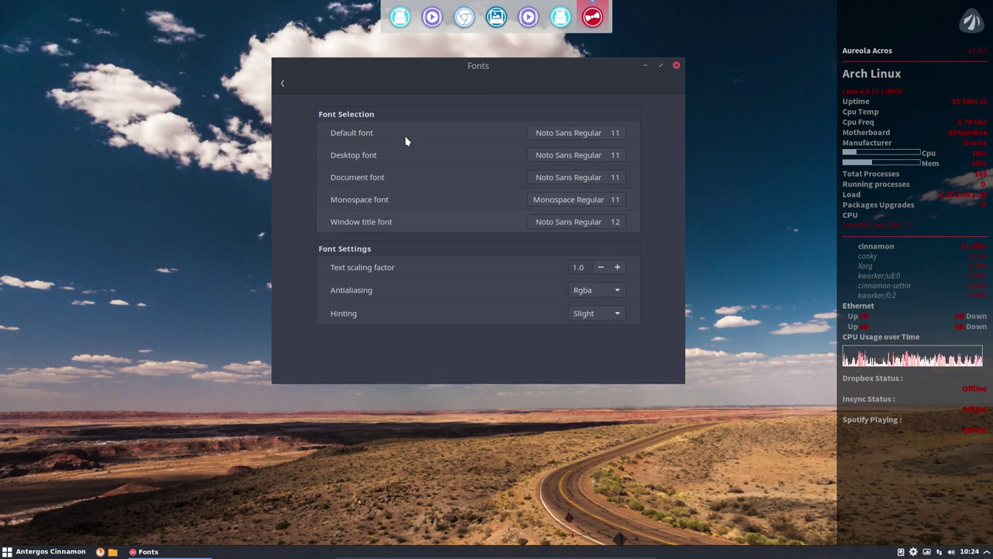
- Look through the Effects settings, including the Customise page, and return to the System Settings overview
left_click(282, 83)
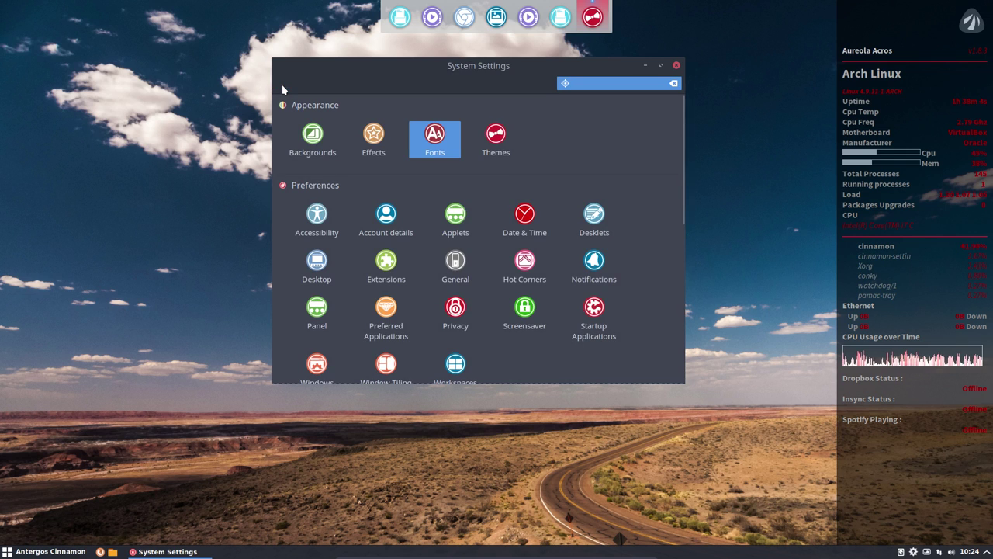
left_click(374, 137)
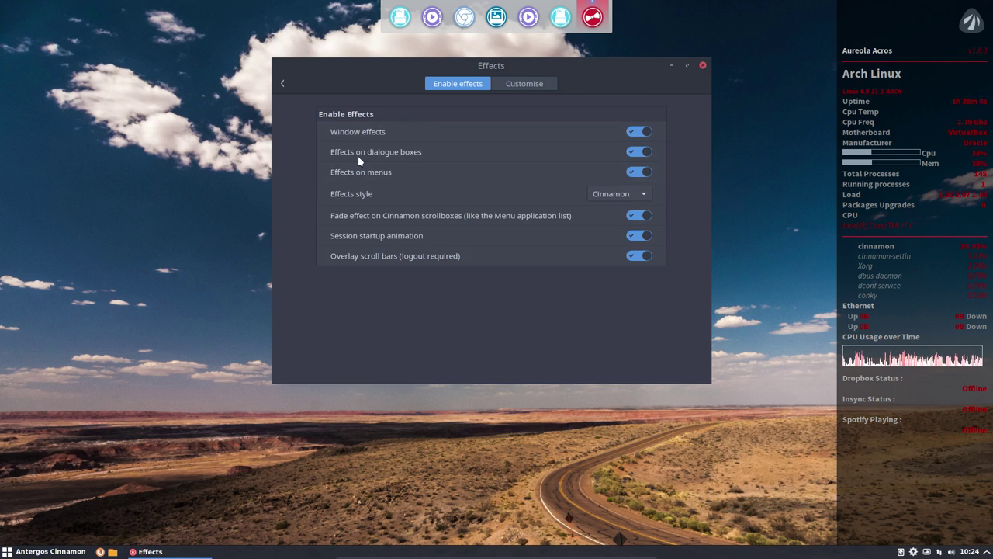
left_click(534, 87)
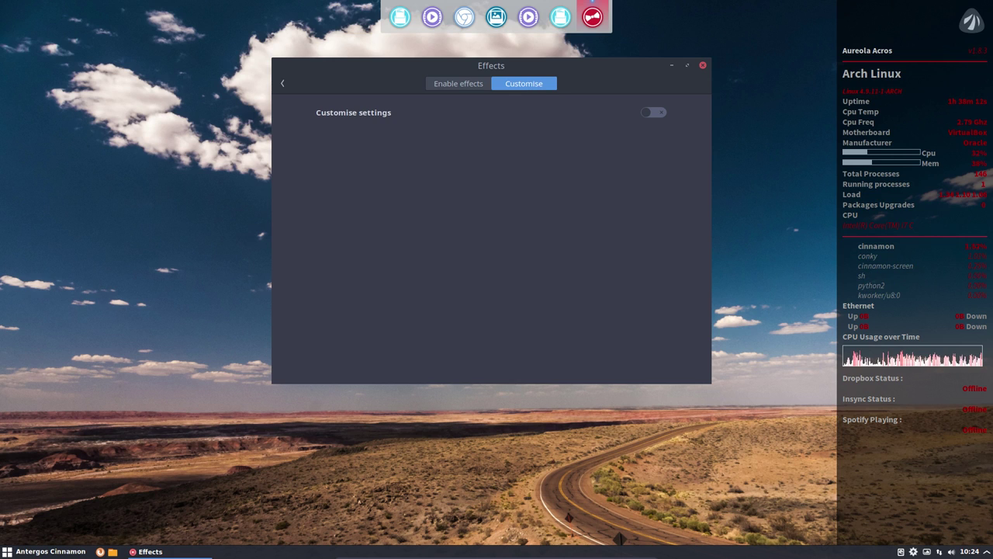
left_click(458, 86)
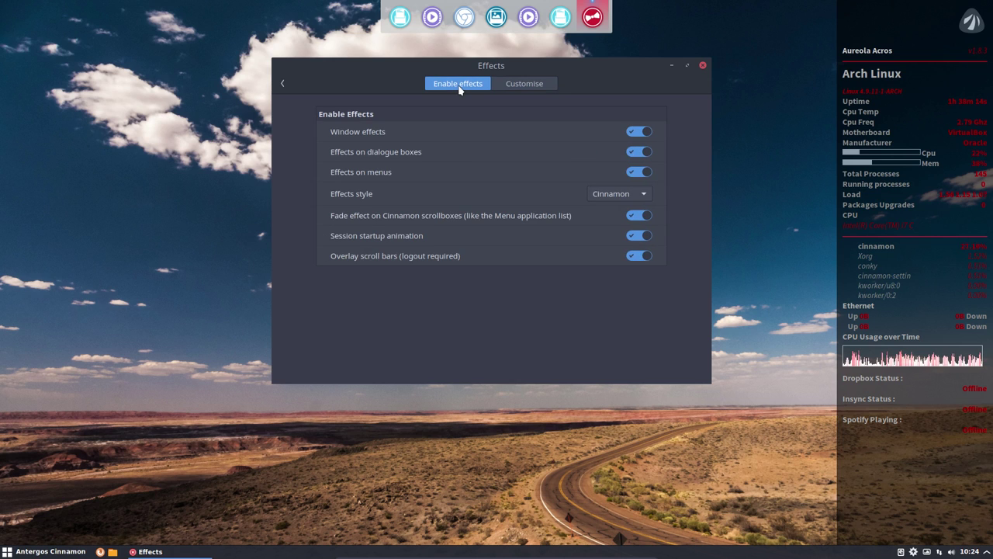
left_click(282, 83)
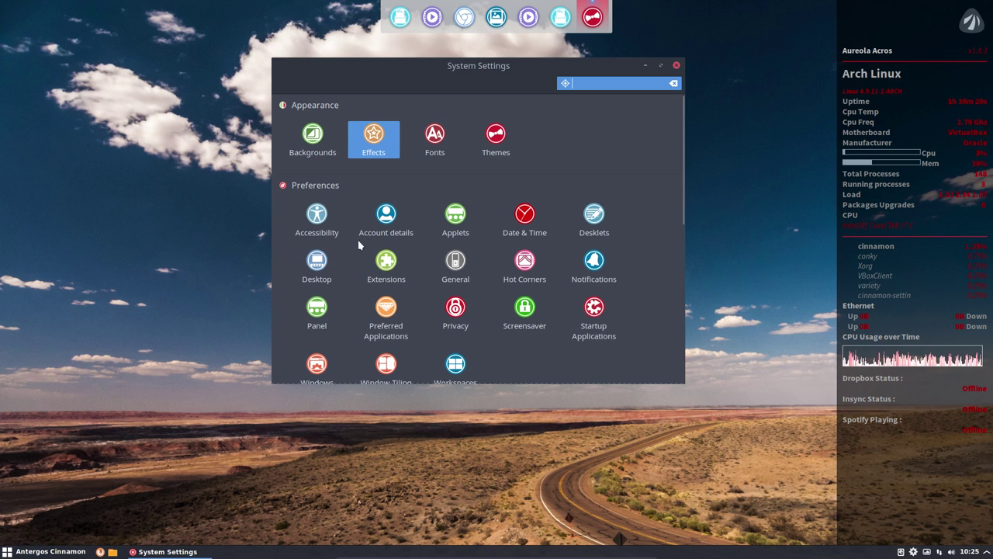
- In the Desktop settings, set the desktop layout to show desktop icons on all monitors
left_click(320, 264)
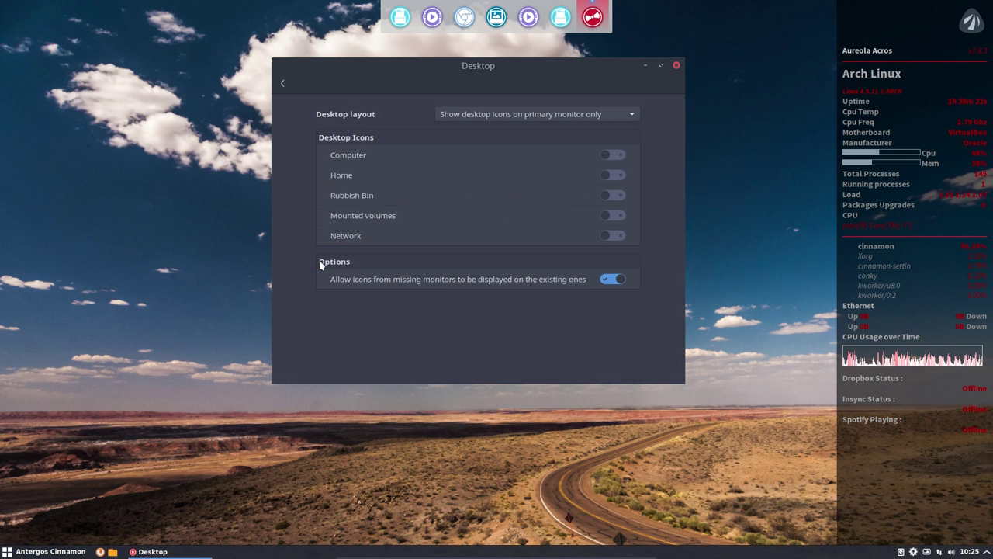
left_click(525, 115)
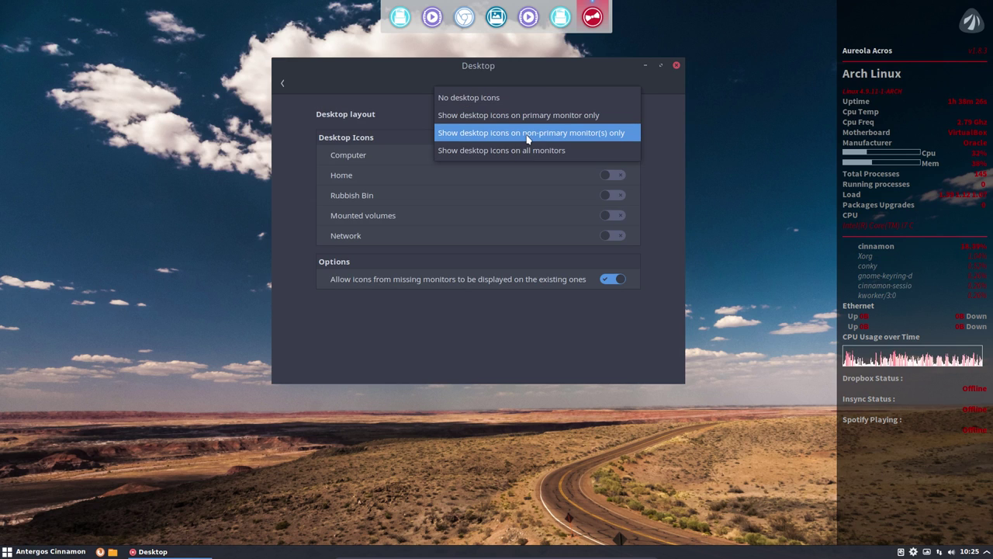
left_click(528, 151)
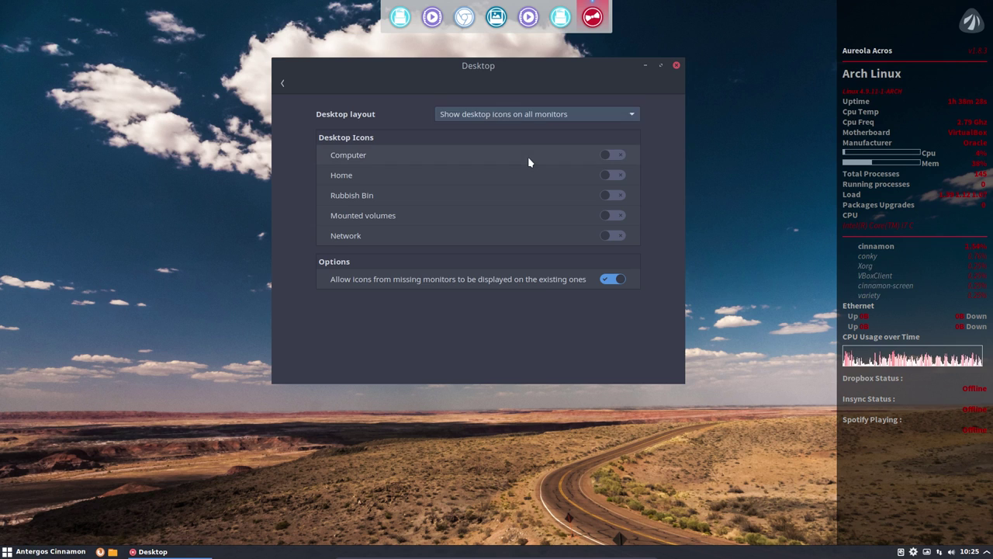
- Try out the Computer and Home desktop icons by switching them on and back off
left_click(626, 156)
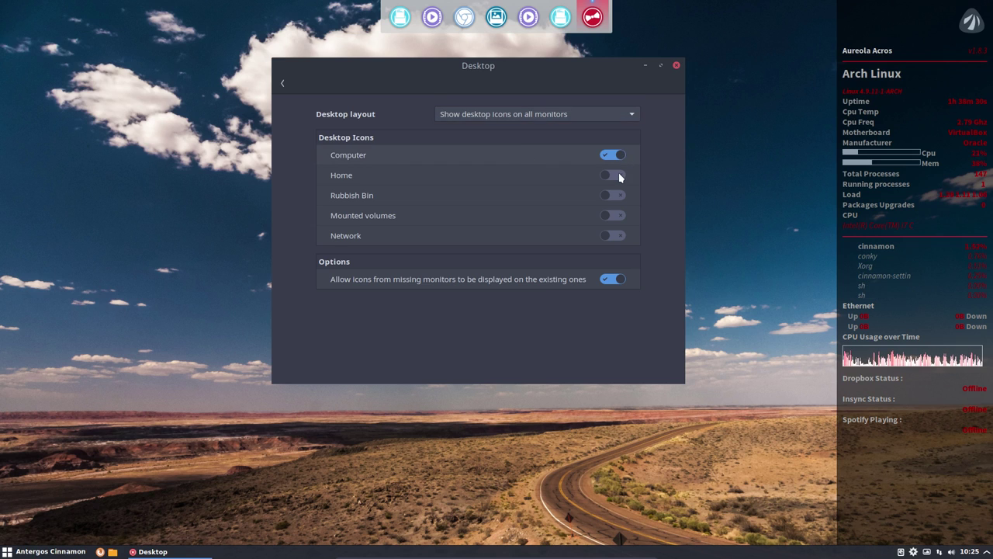
left_click(613, 177)
left_click(606, 177)
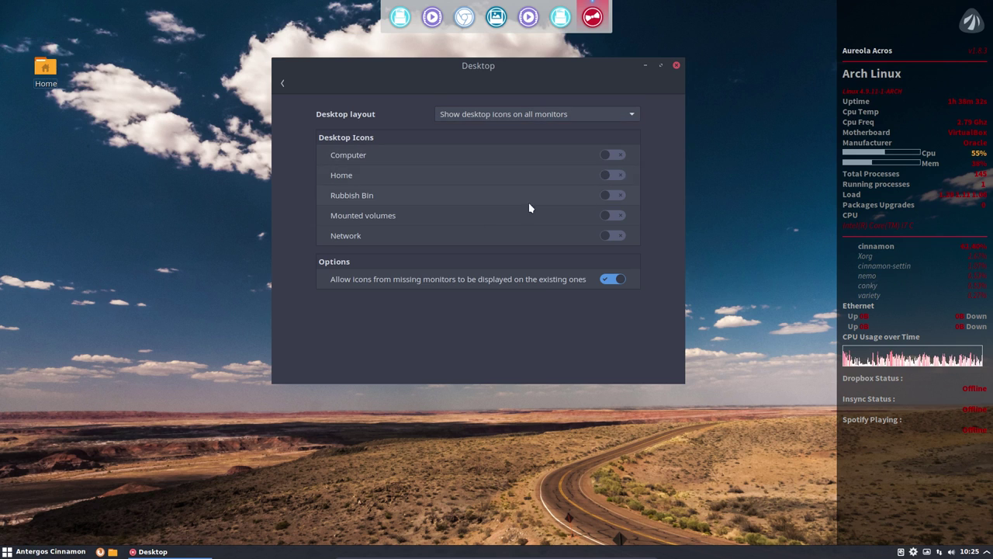
- Look at the desktop's context menu and the installed extensions, and return to the System Settings overview
right_click(107, 187)
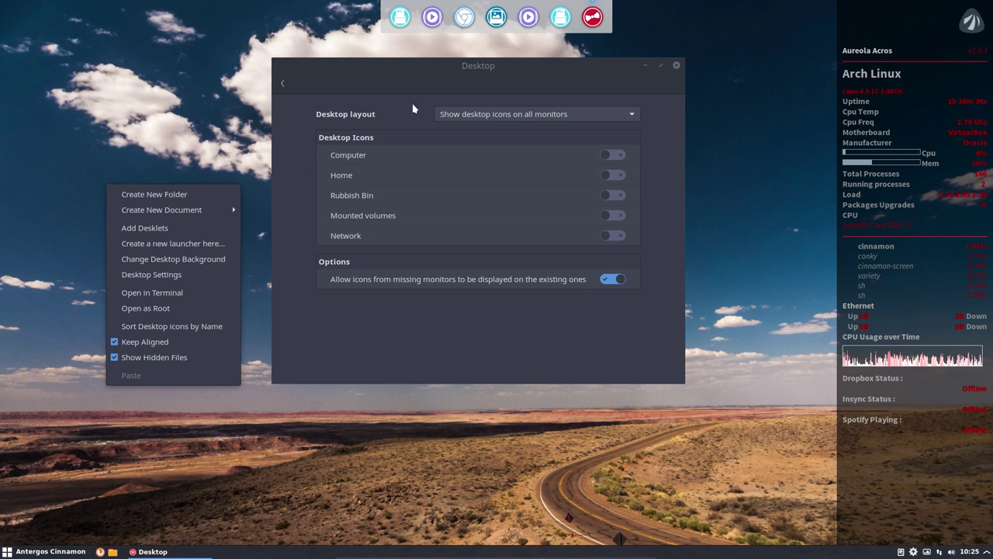
left_click(151, 273)
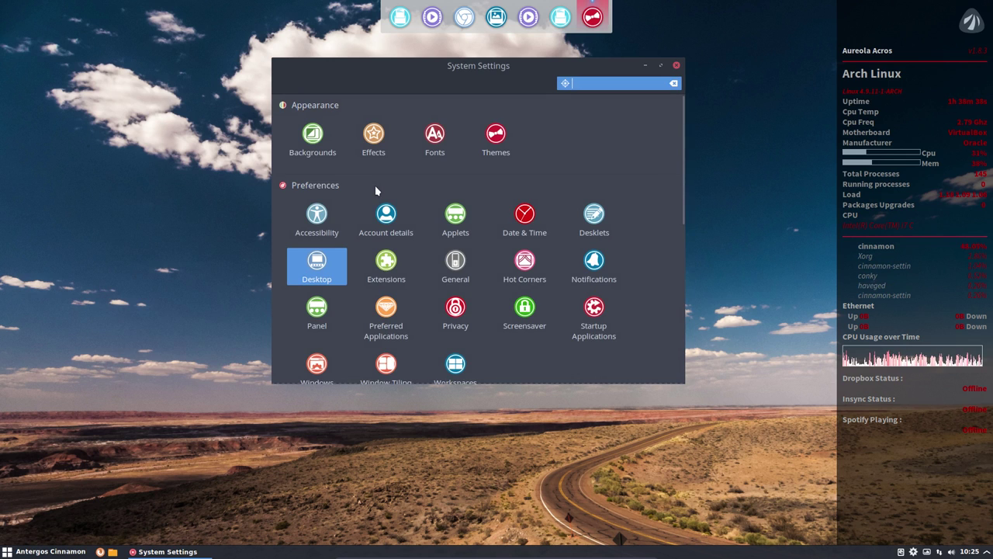
left_click(410, 274)
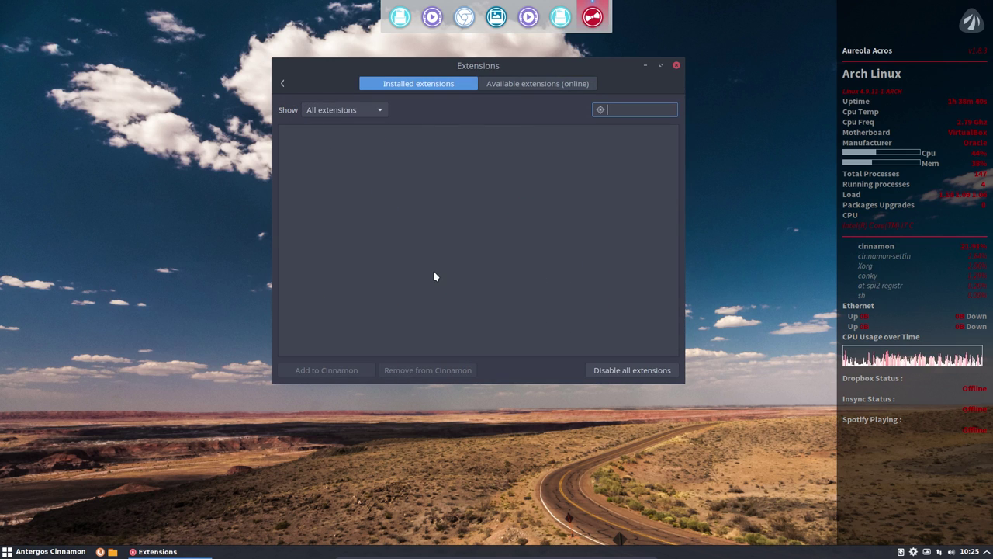
left_click(283, 83)
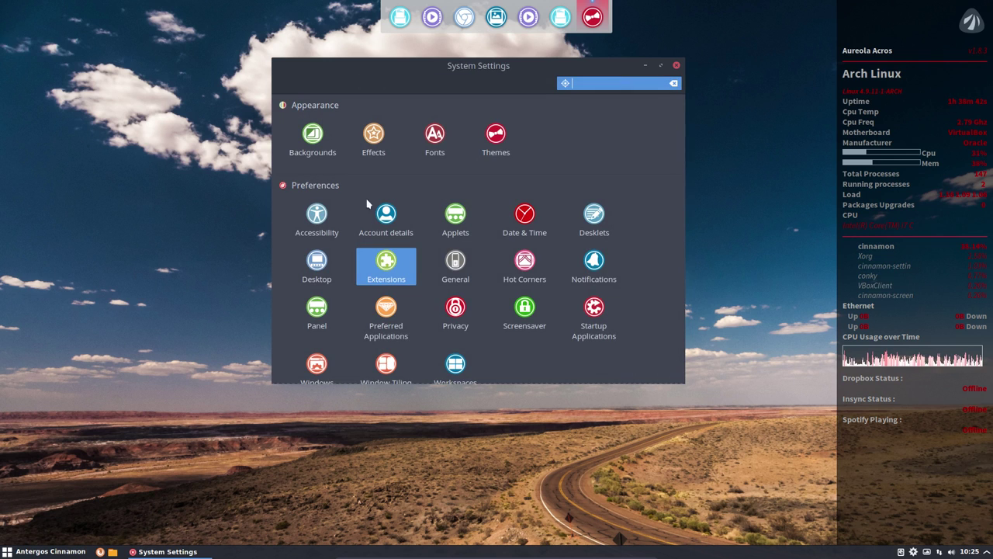
- Install the Opacify Windows extension from the extensions available online
left_click(401, 273)
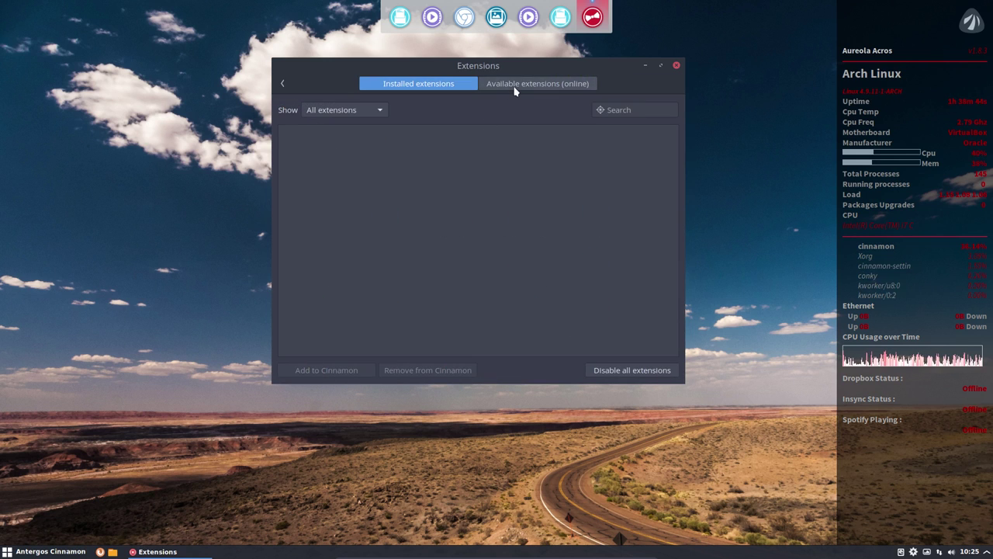
left_click(514, 89)
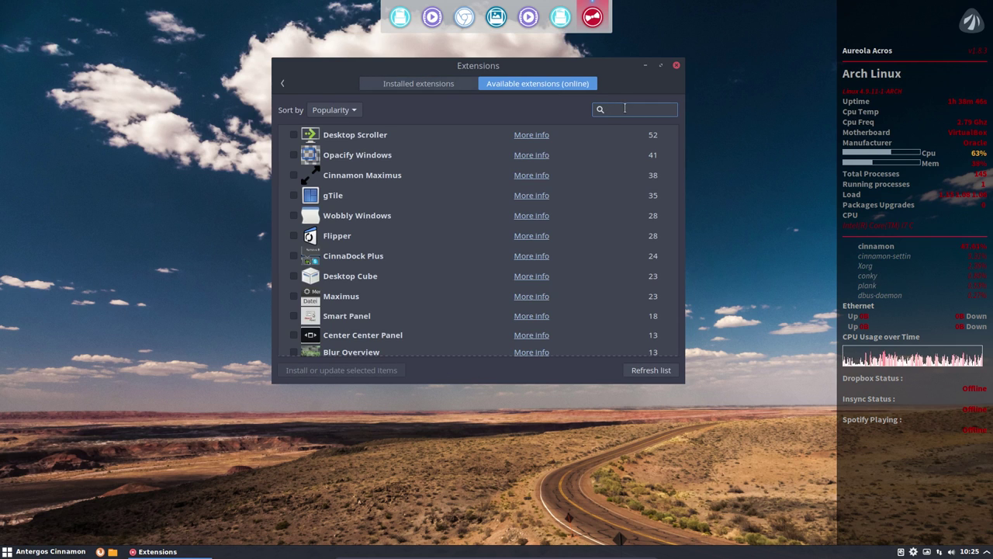
left_click(294, 156)
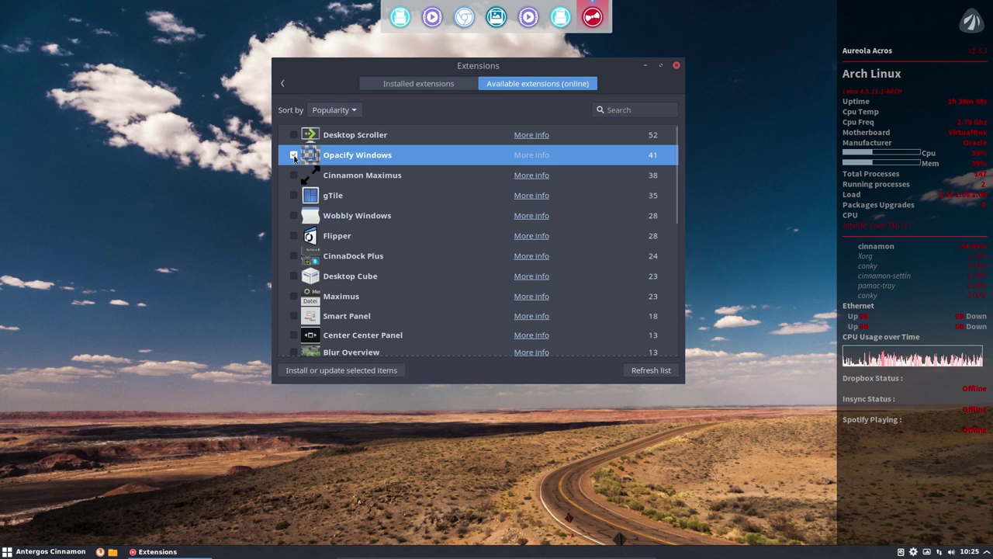
left_click(376, 377)
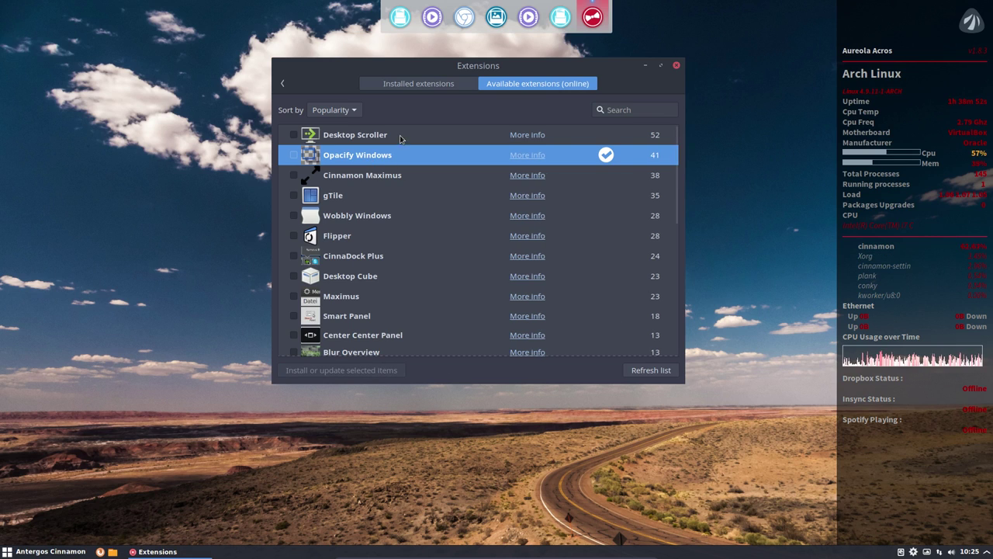
- Add Opacify Windows to Cinnamon despite the compatibility warning, test it by moving the window, and return to the System Settings overview
left_click(420, 83)
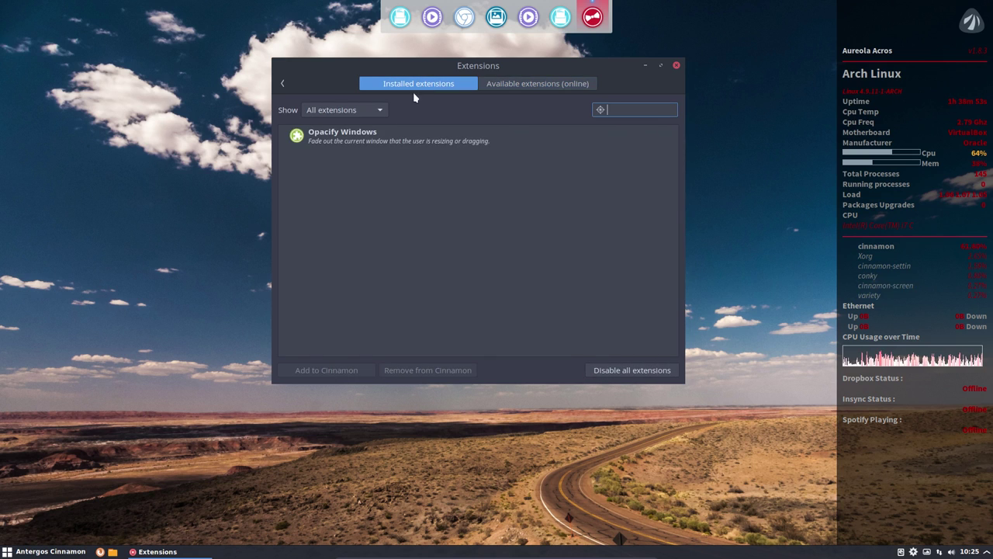
left_click(357, 140)
right_click(357, 140)
left_click(389, 163)
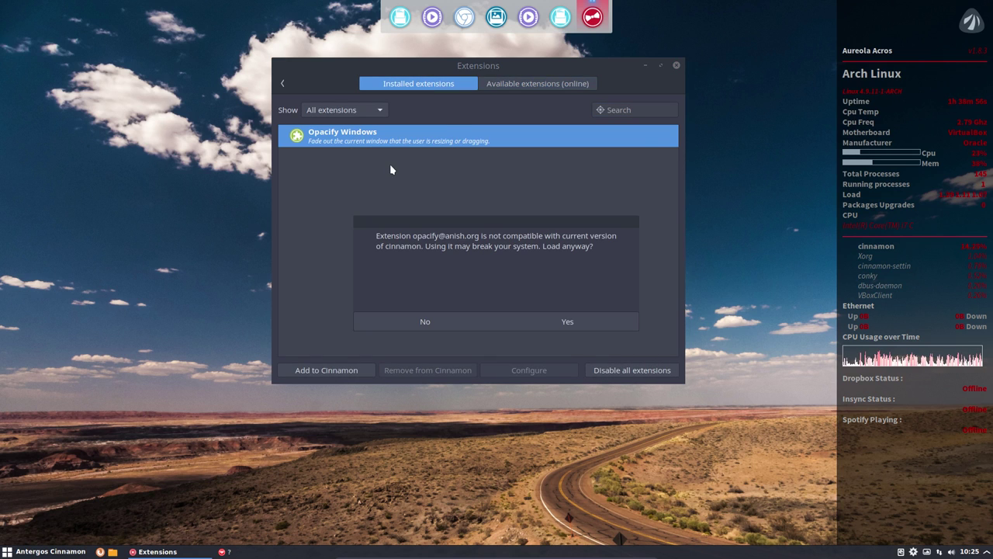
left_click(594, 327)
left_click_drag(485, 63, 448, 207)
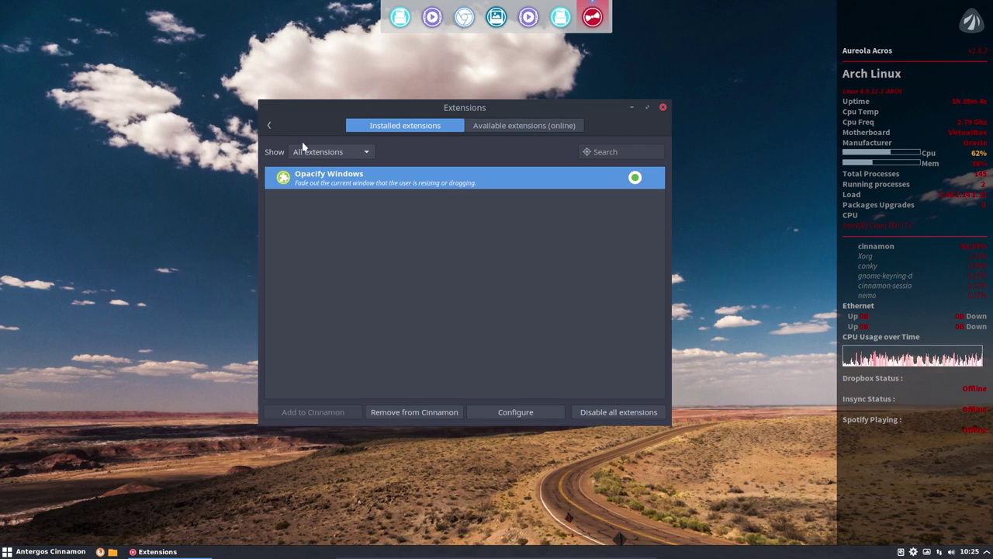
left_click(270, 126)
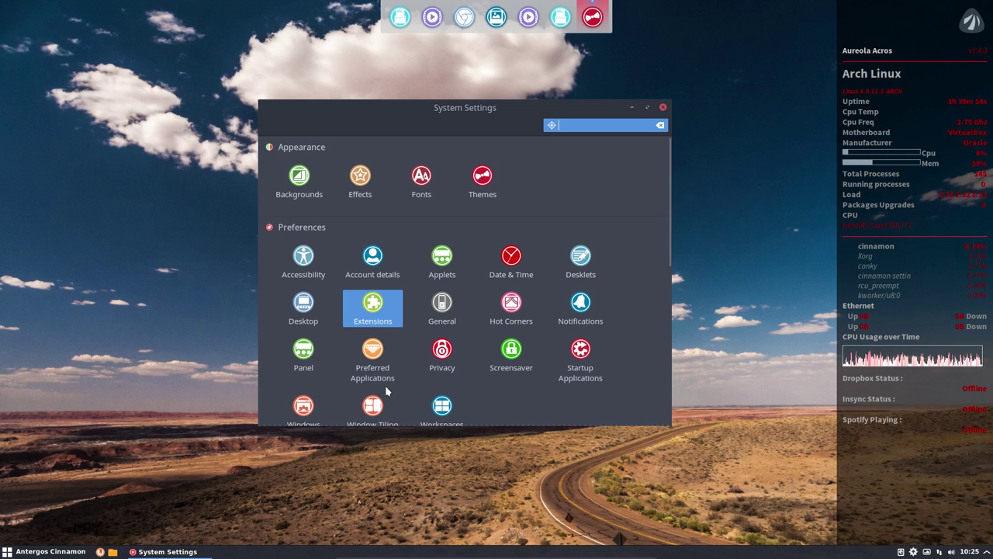
- In the Preferred Applications settings, choose Firefox for web and Geary for mail
left_click(375, 354)
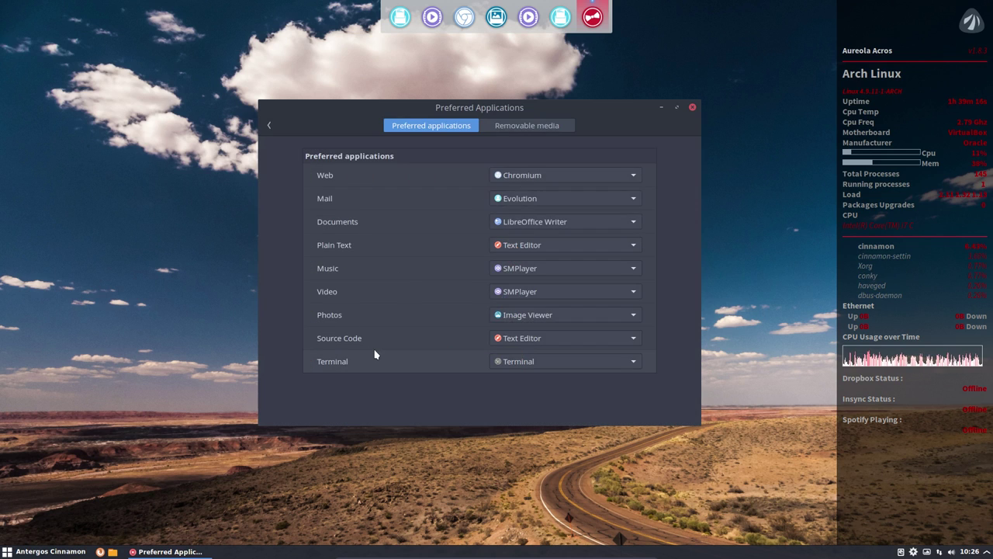
left_click(529, 178)
left_click(525, 194)
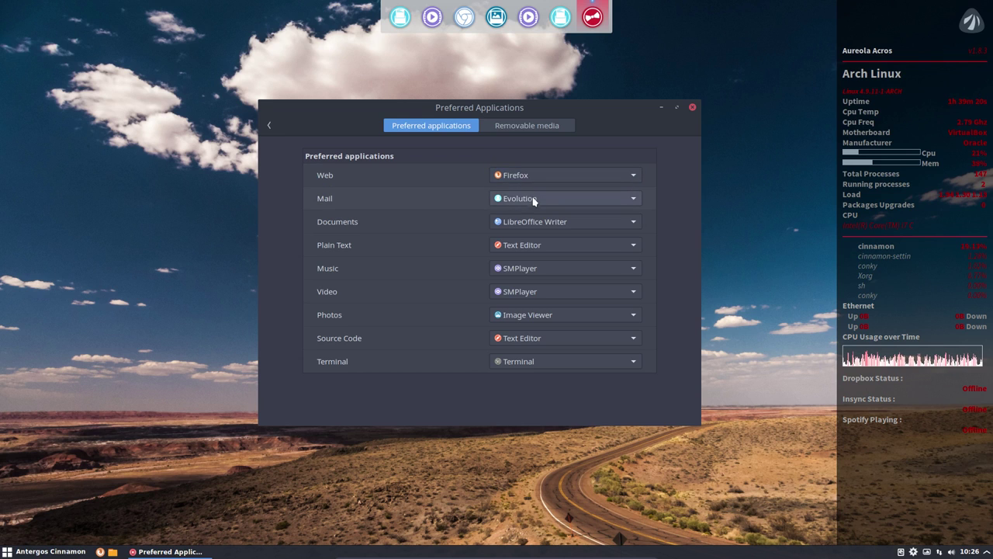
left_click(534, 199)
left_click(535, 218)
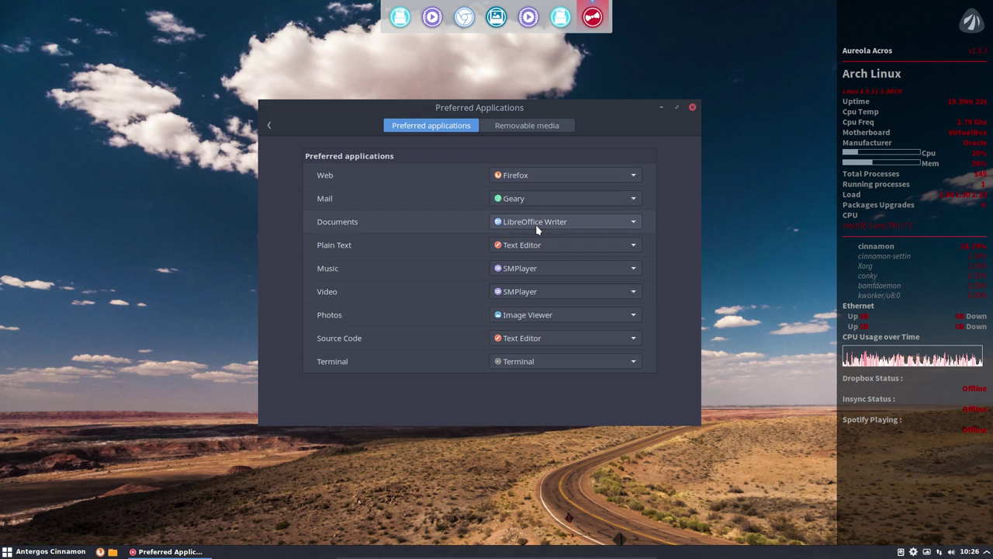
- Make Sublime Text 3 Dev the preferred application for documents and plain text
left_click(535, 224)
left_click(533, 244)
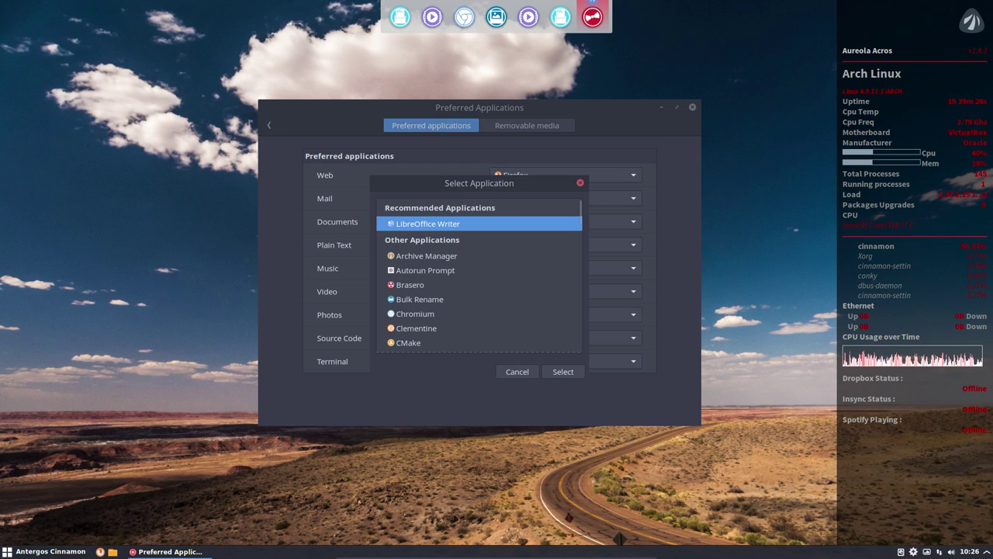
type("subl")
left_click(499, 368)
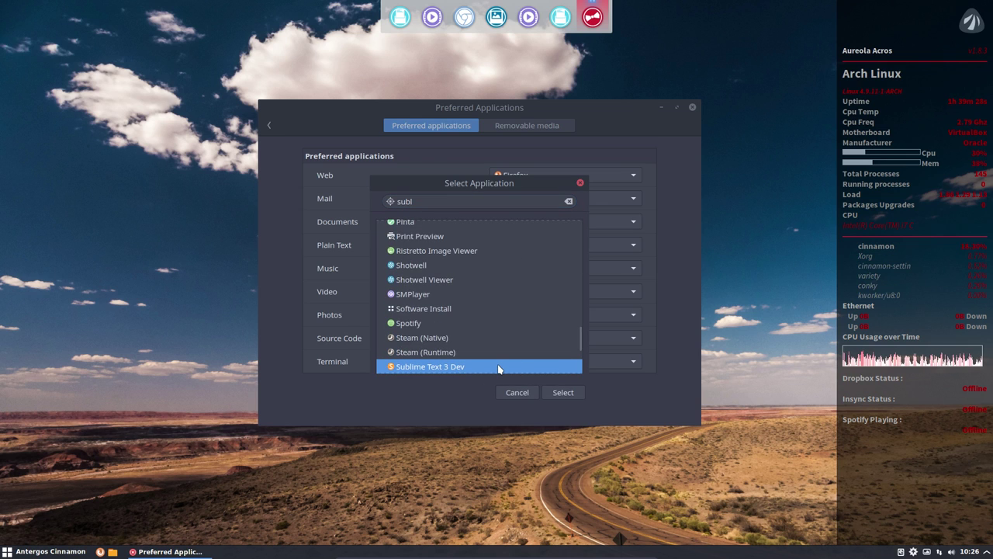
left_click(557, 390)
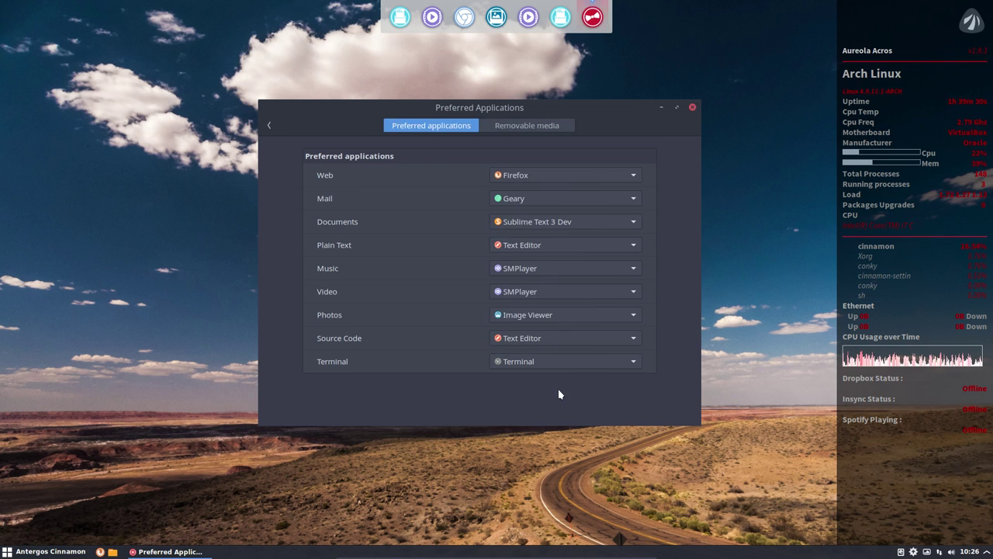
left_click(533, 245)
left_click(537, 263)
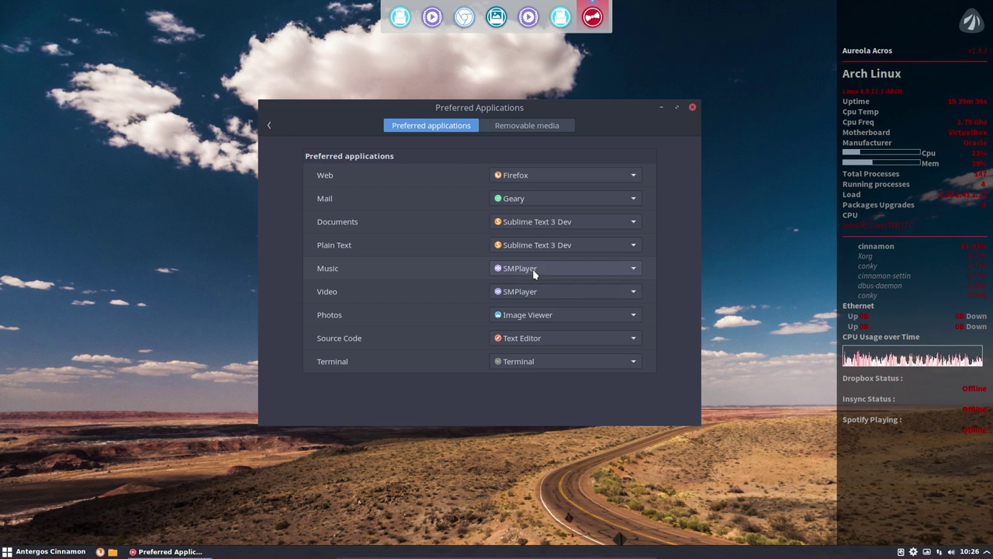
- Look at the players offered for music without changing the choice, and return to the System Settings overview
left_click(532, 268)
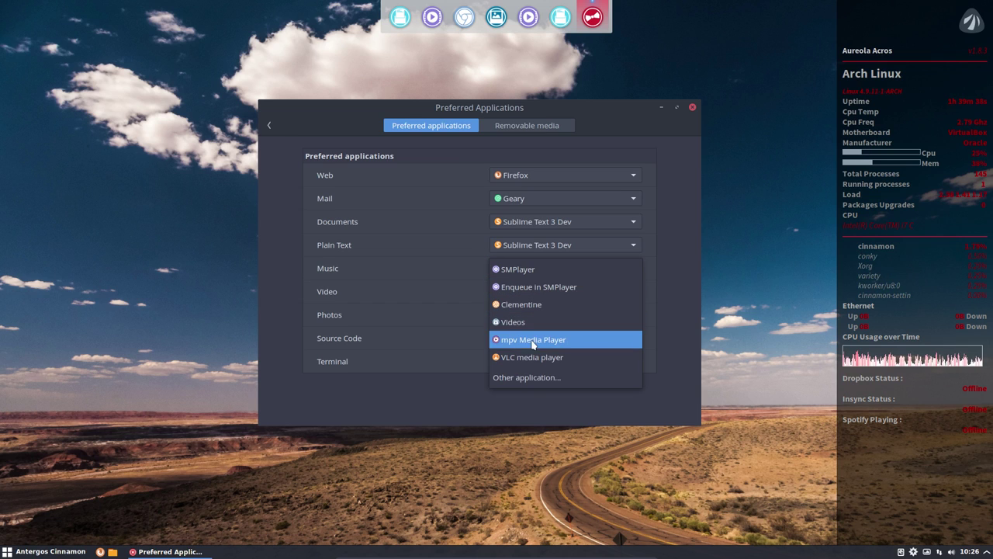
left_click(459, 274)
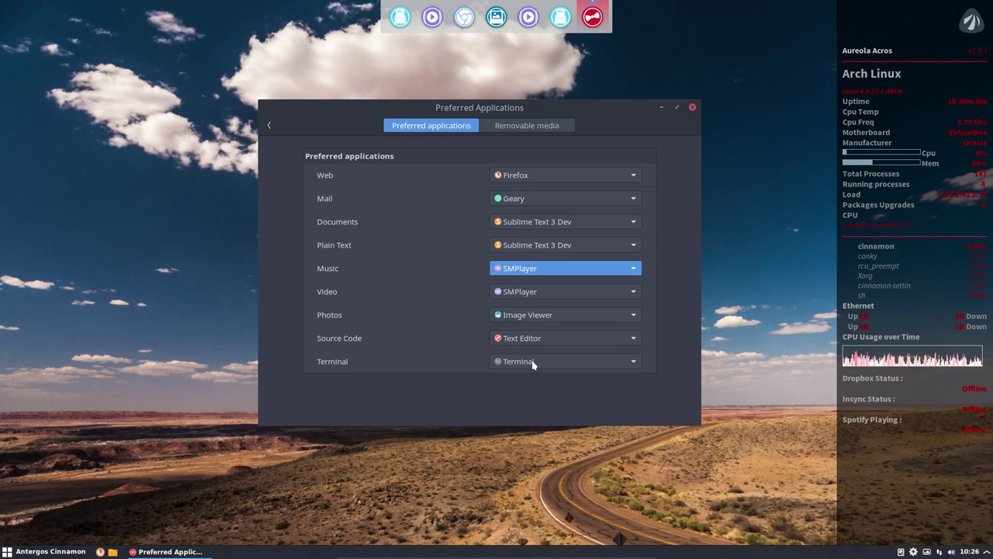
left_click(270, 126)
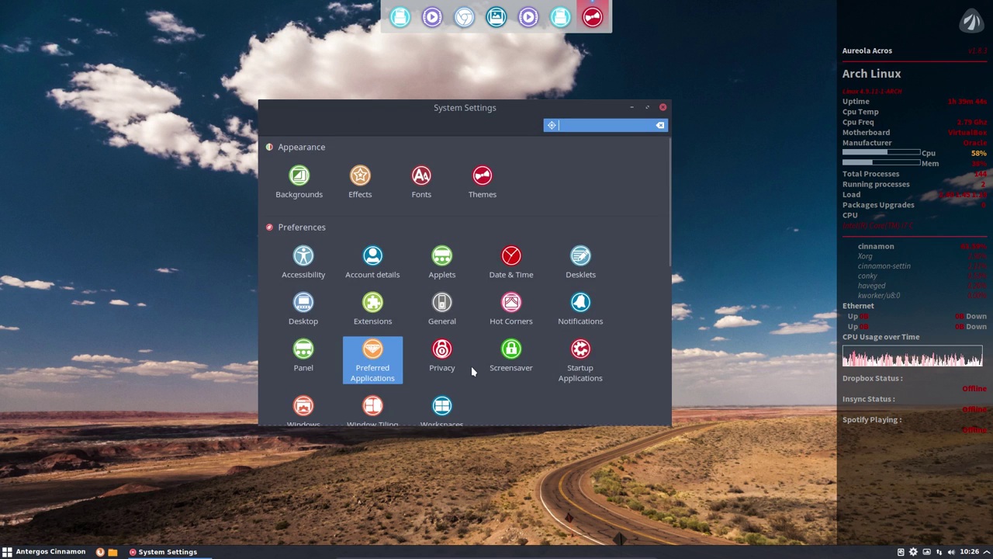
- In the Screensaver settings, set the delay before starting the screensaver to Never and return to the overview
scroll(471, 368, "down", 3)
left_click(502, 249)
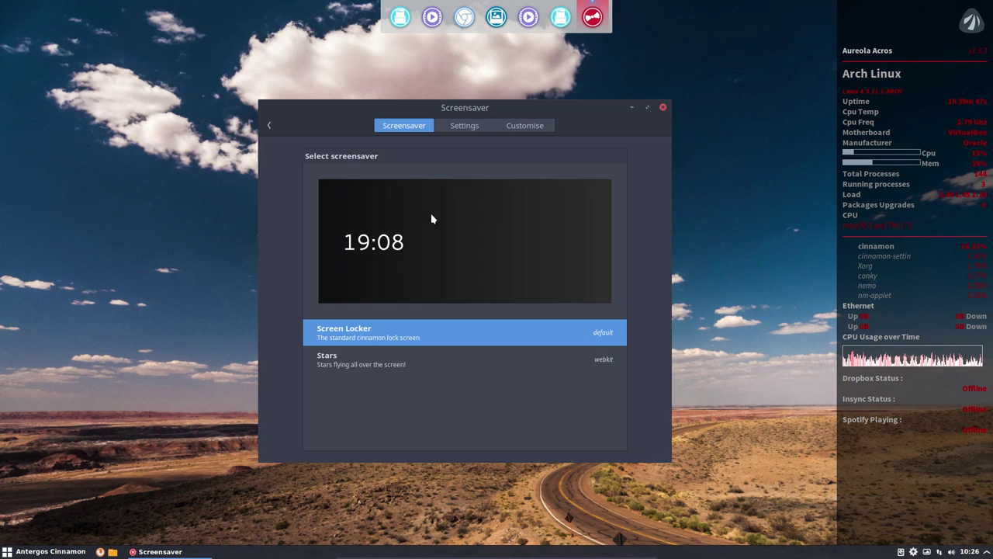
left_click(458, 128)
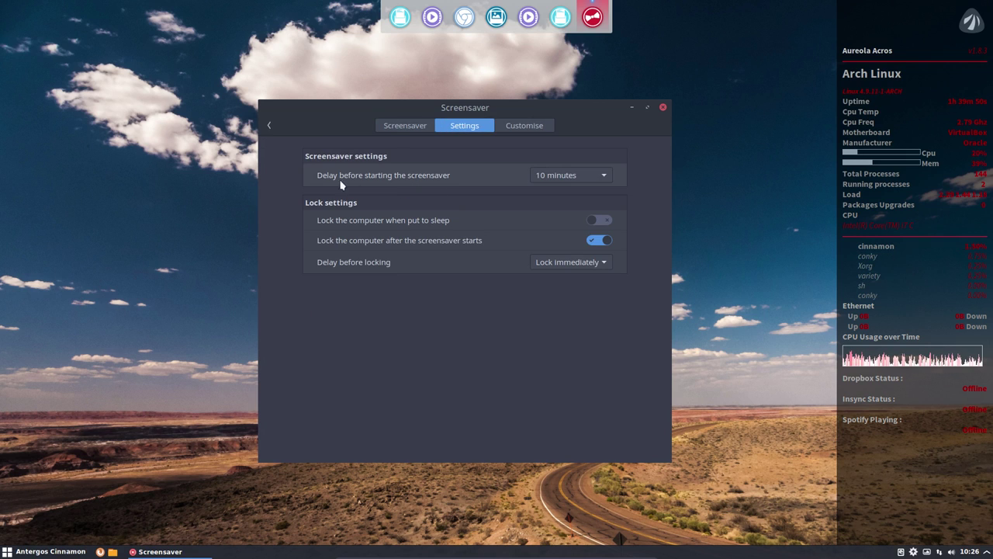
left_click(594, 175)
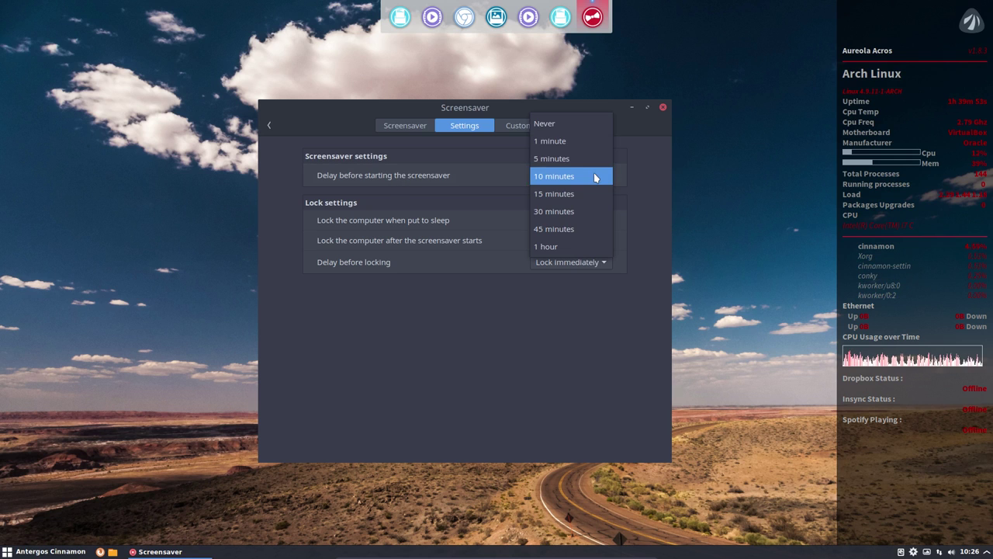
left_click(561, 125)
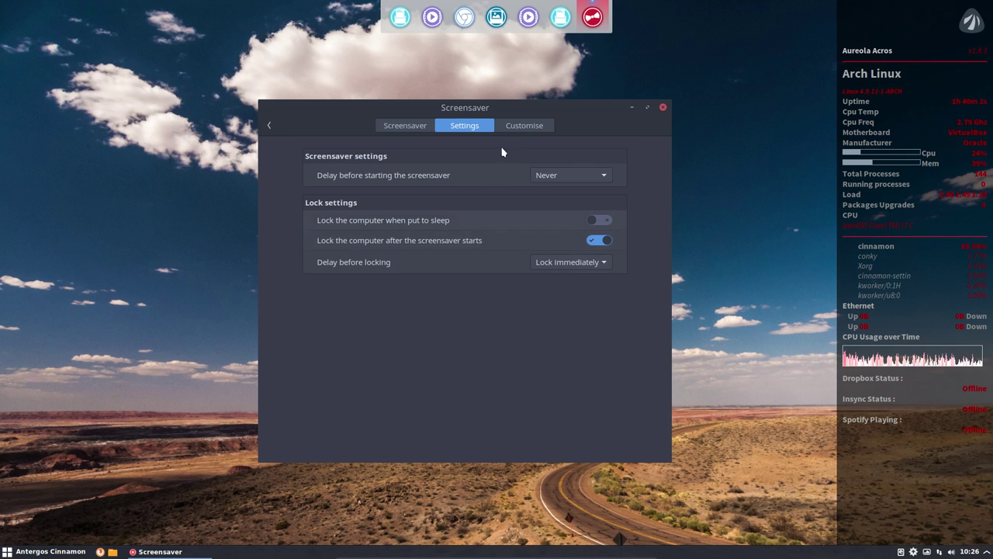
key("BackSpace")
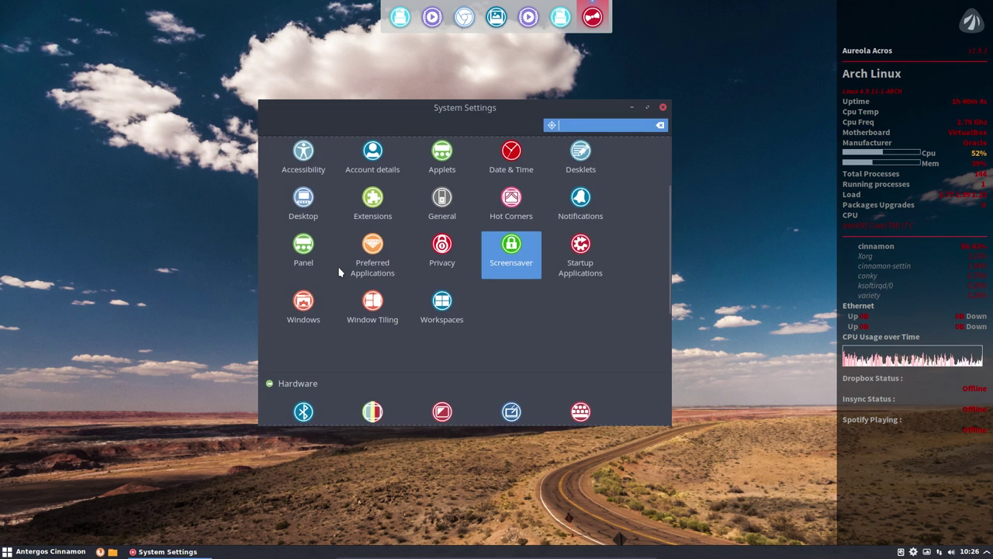
- In the Window Tiling settings, enable maximizing instead of tiling at the top edge, testing the window there before and after the change
left_click(373, 301)
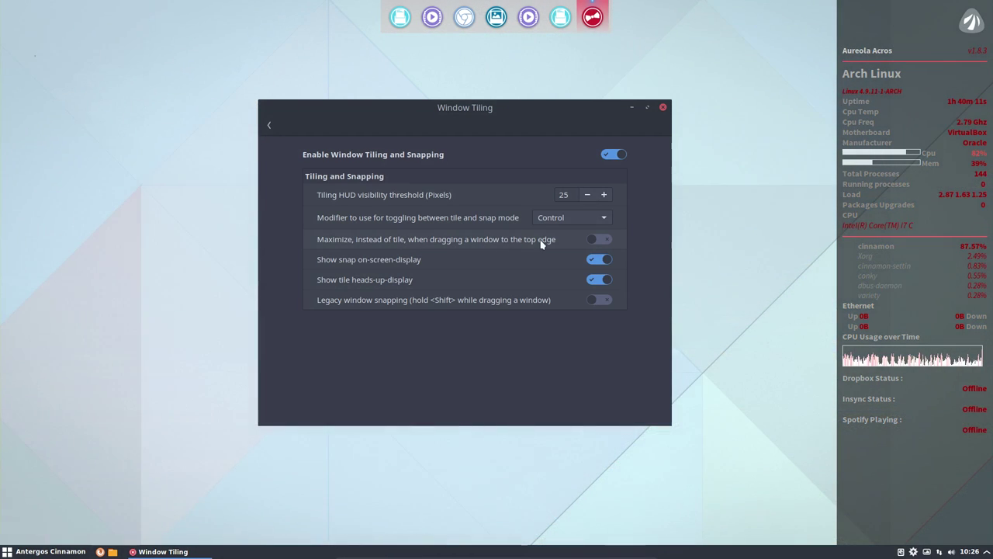
left_click_drag(455, 116, 331, 2)
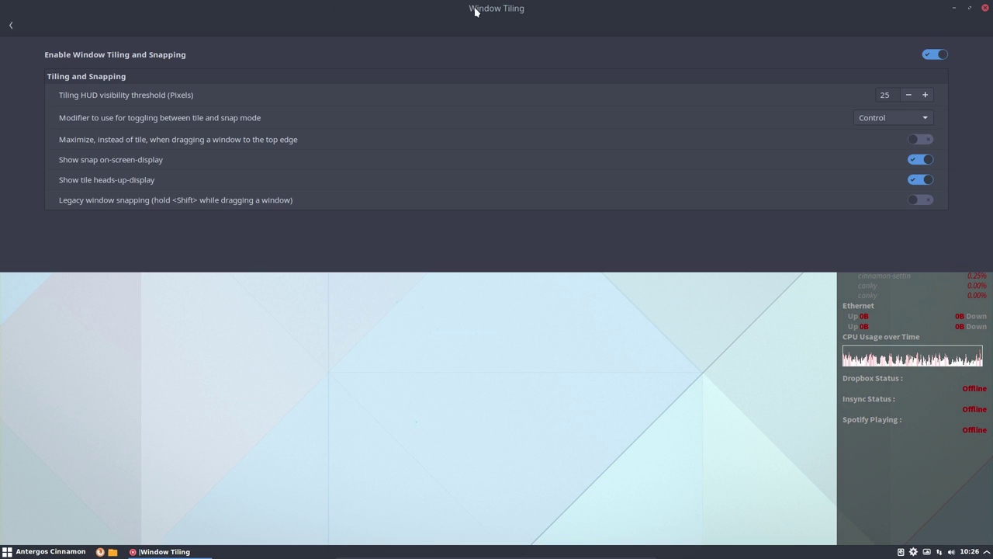
left_click_drag(480, 10, 412, 140)
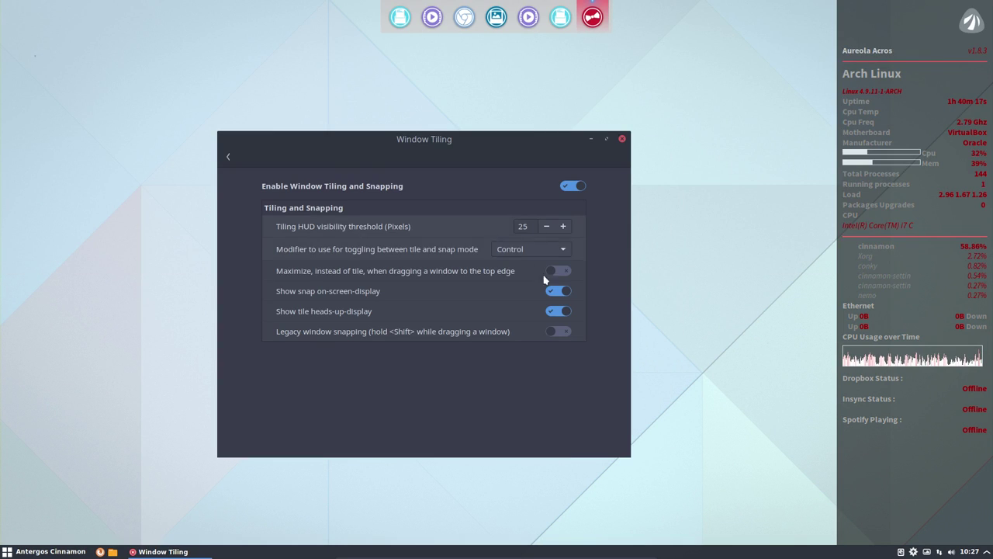
left_click(558, 272)
left_click_drag(424, 148, 395, 8)
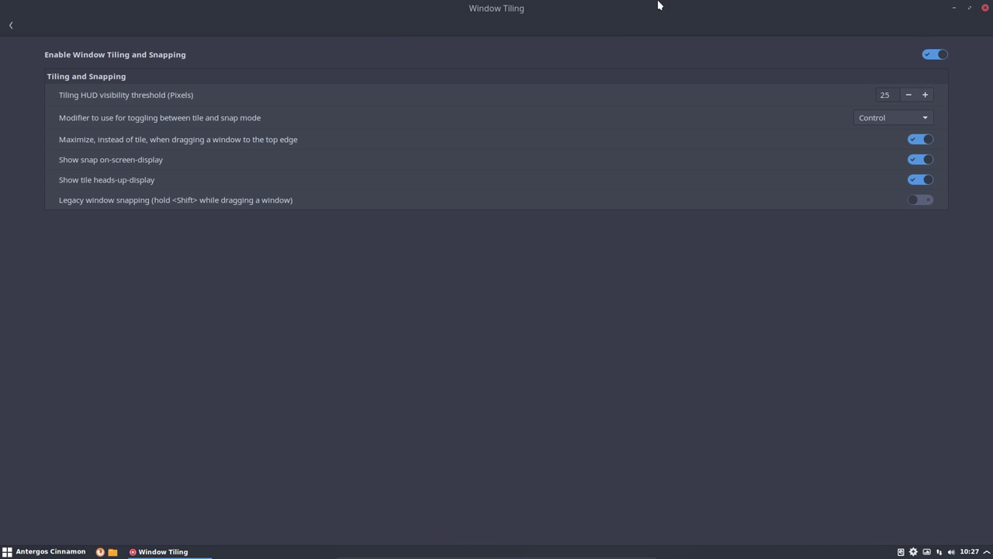
left_click_drag(631, 88, 429, 181)
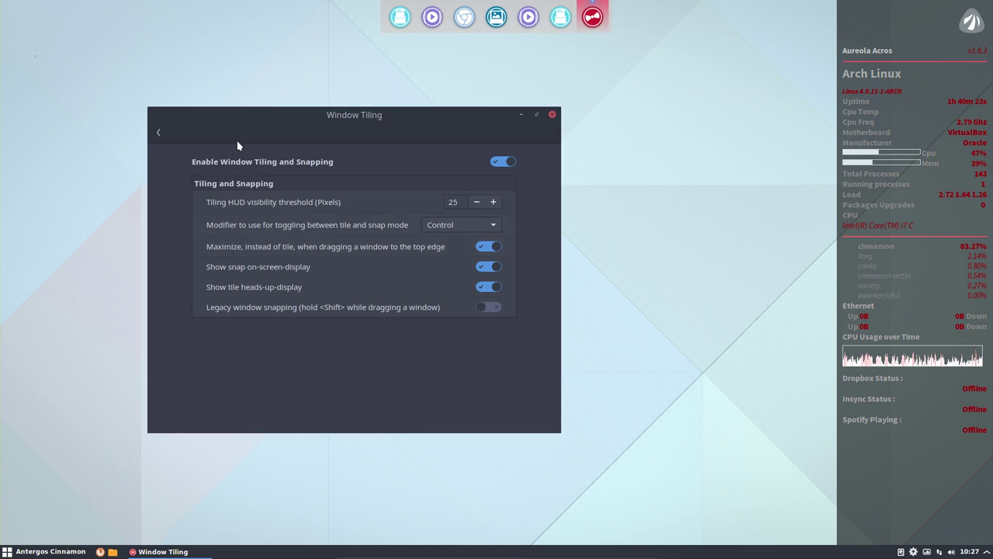
left_click(154, 134)
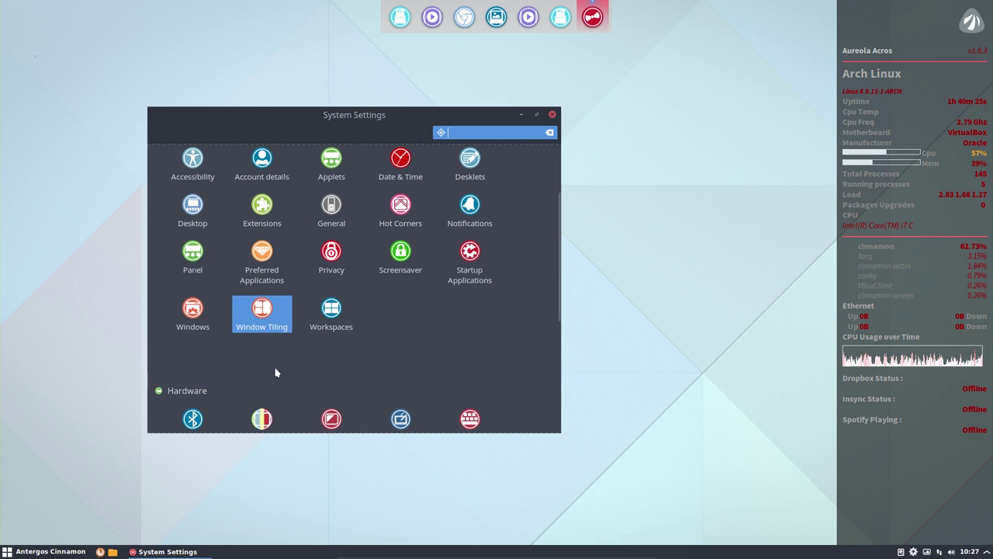
- Look through the Titlebar, Behaviour and Alt-Tab pages of the Windows settings, including the available Alt-Tab switcher styles
scroll(286, 358, "down", 2)
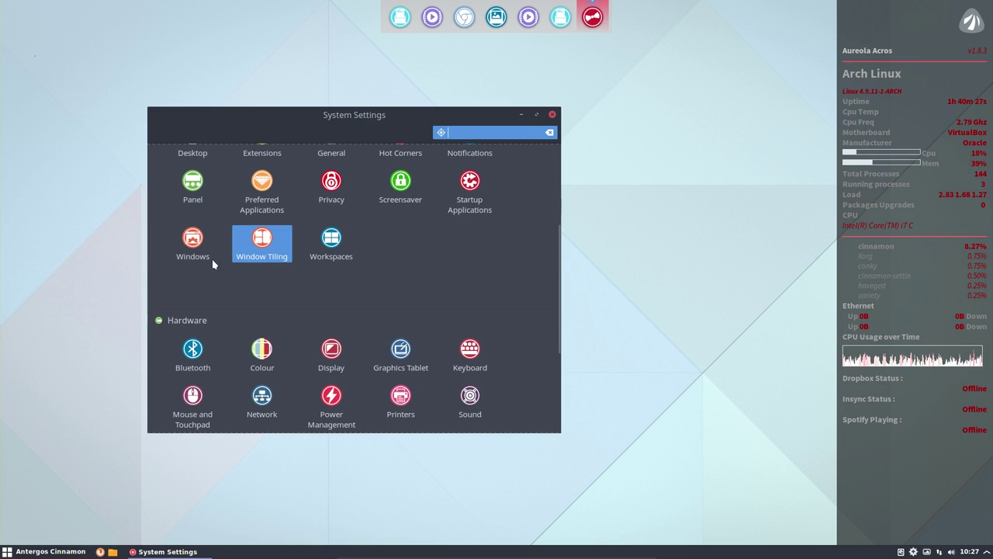
left_click(190, 242)
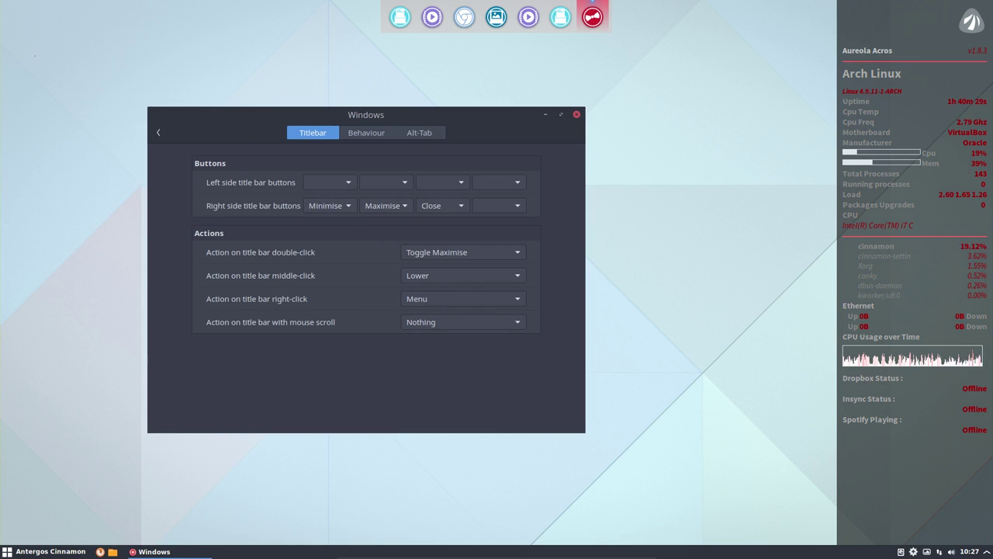
left_click(372, 133)
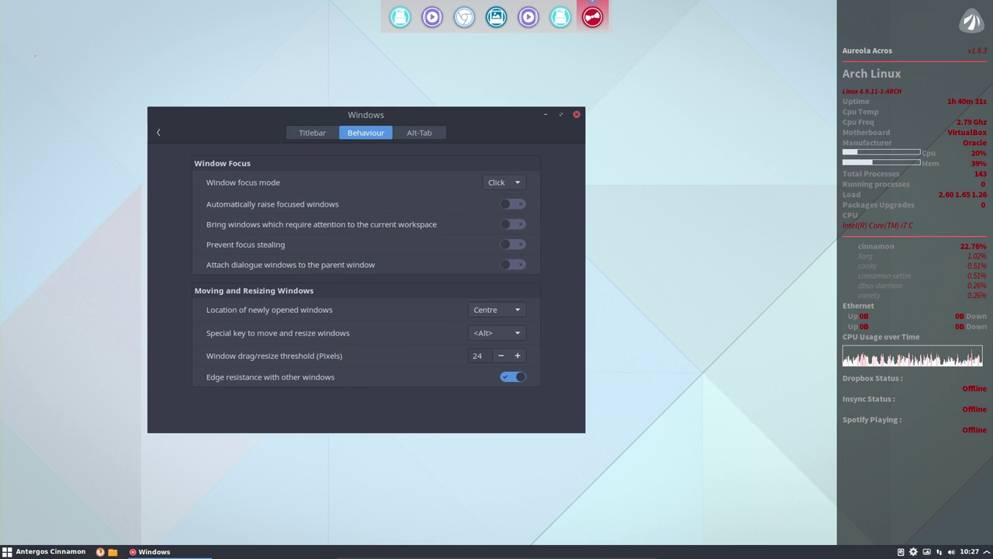
left_click(423, 132)
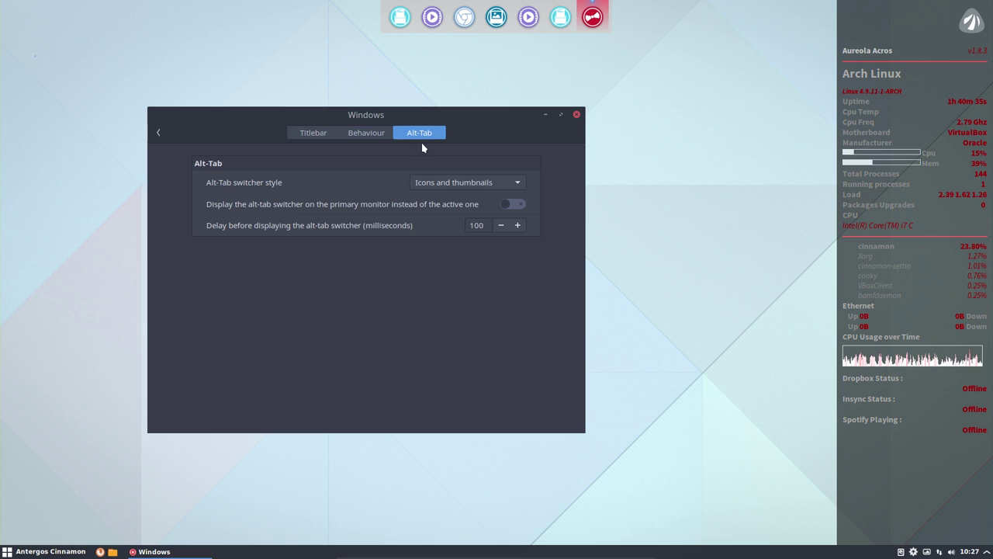
left_click(480, 185)
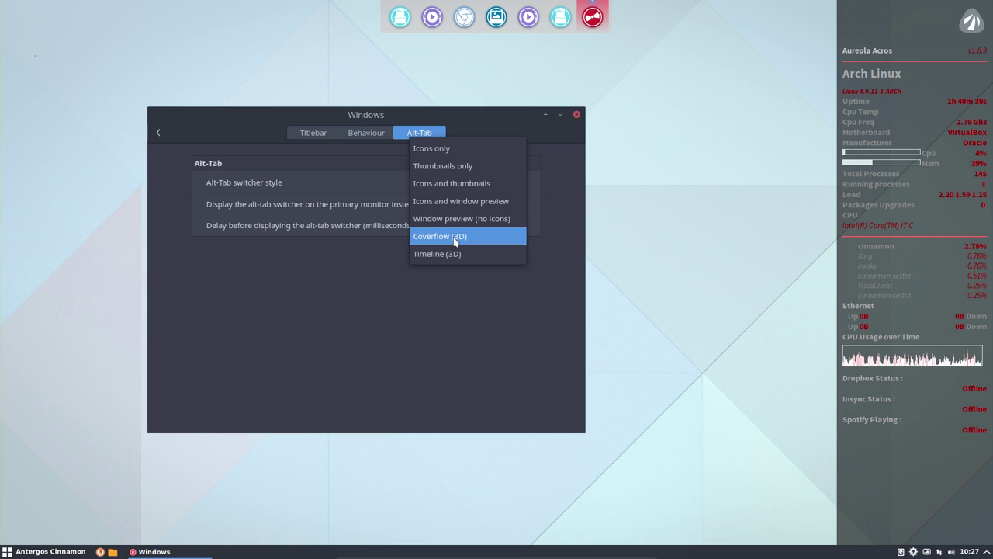
left_click(304, 170)
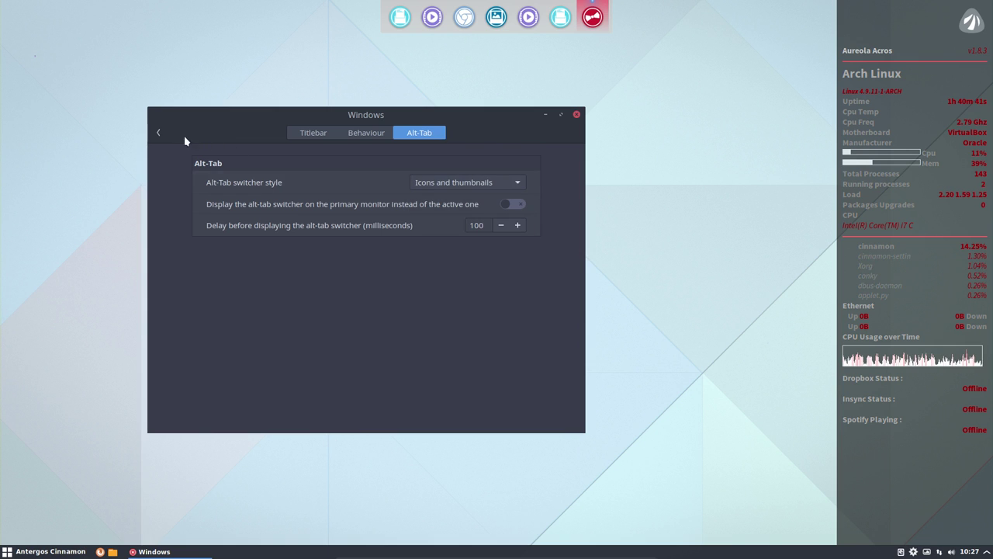
- In the Power Management settings, set the screen to turn off after 1 hour of inactivity
left_click(159, 133)
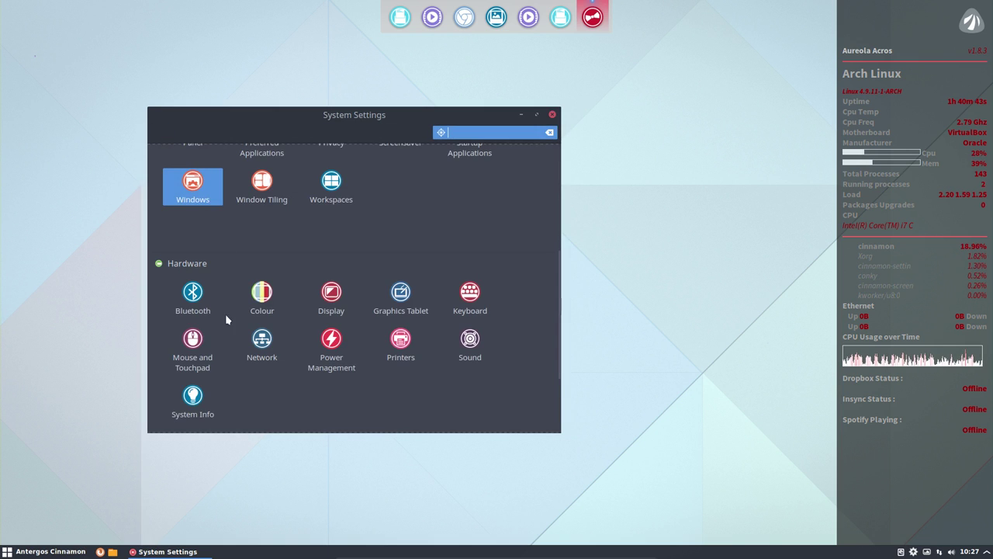
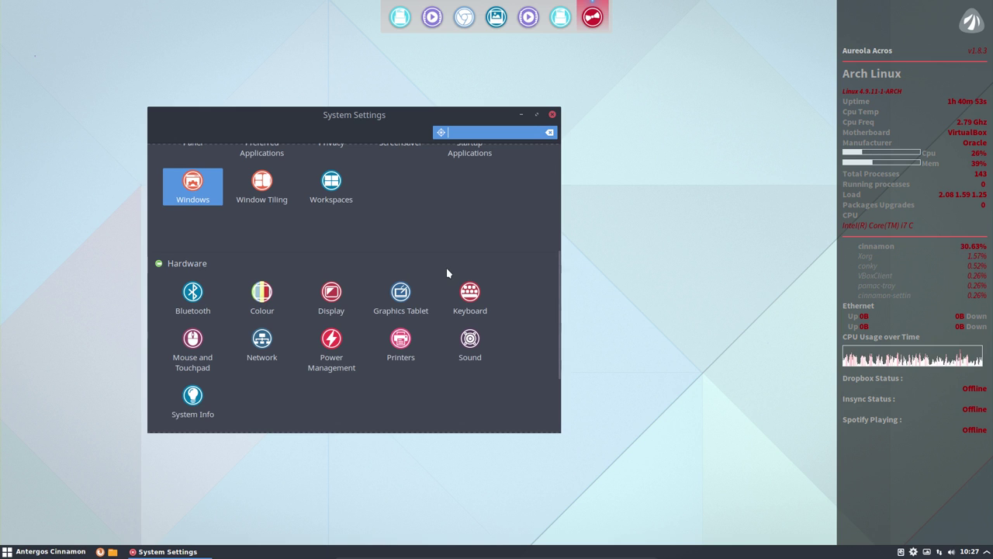
left_click_drag(366, 116, 492, 95)
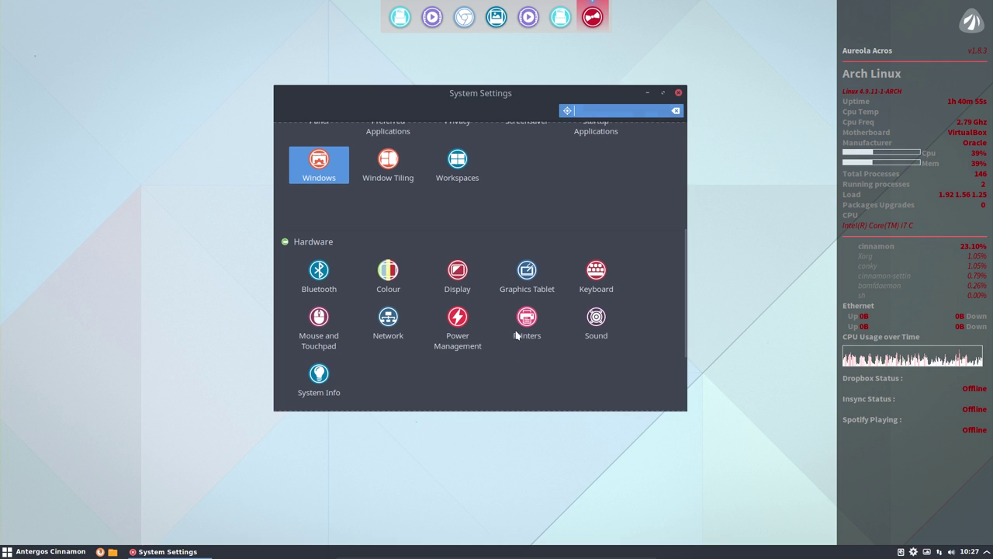
scroll(518, 363, "down", 2)
left_click(466, 290)
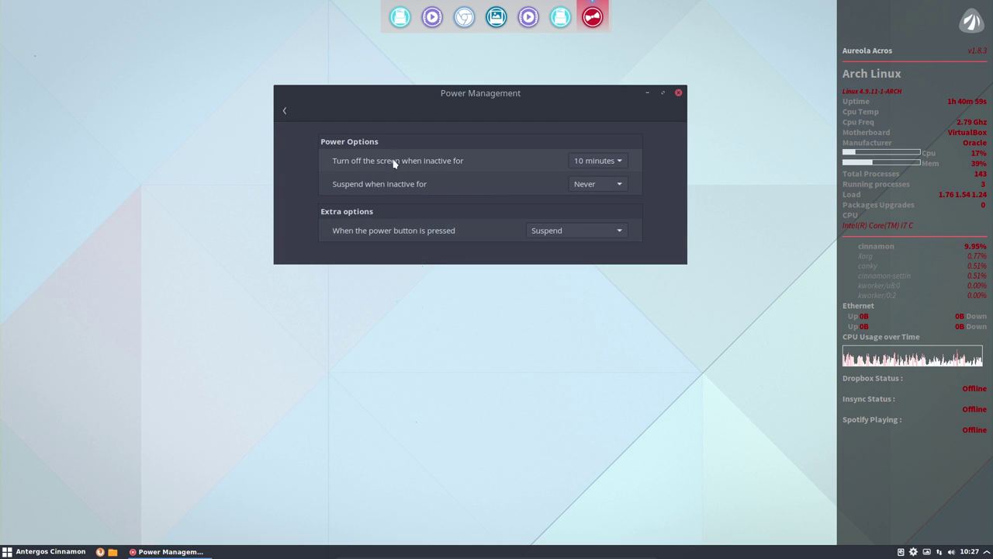
left_click(595, 162)
left_click(595, 231)
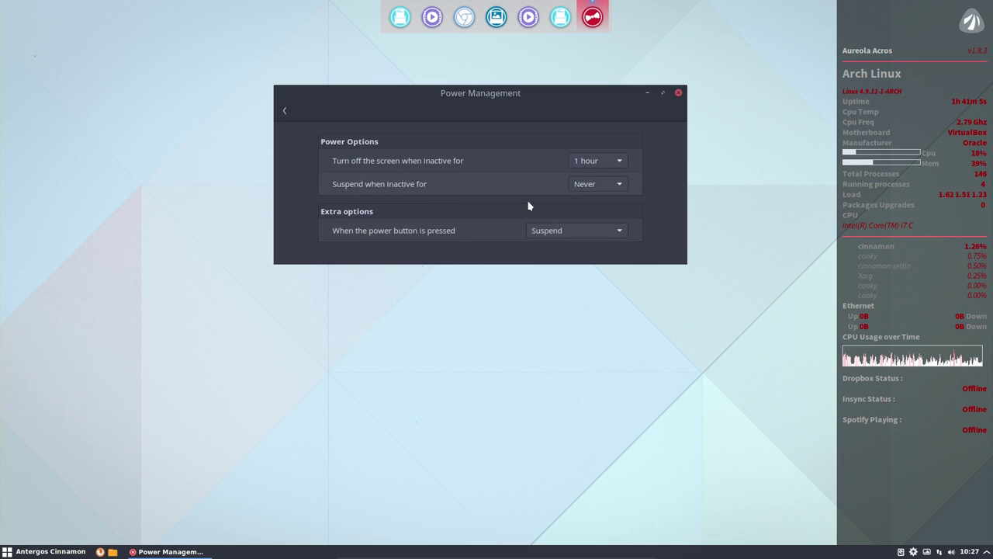
- Set the power button action to Shutdown immediately and close the settings window
left_click(543, 230)
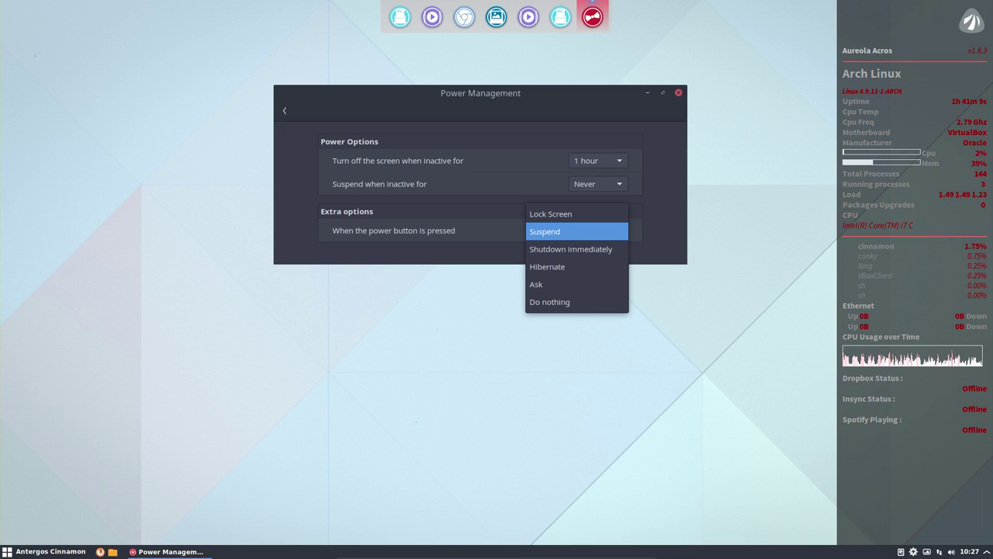
left_click(565, 248)
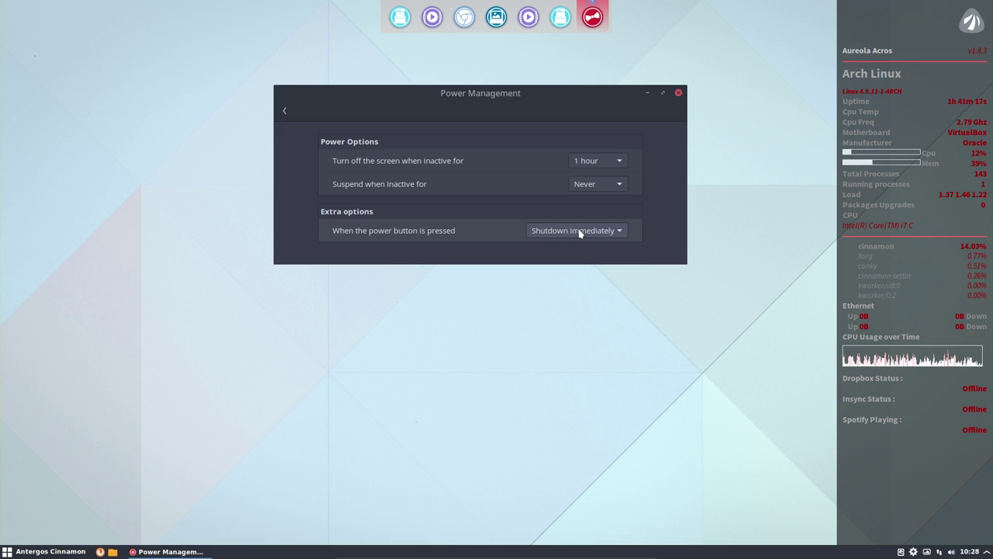
left_click(679, 93)
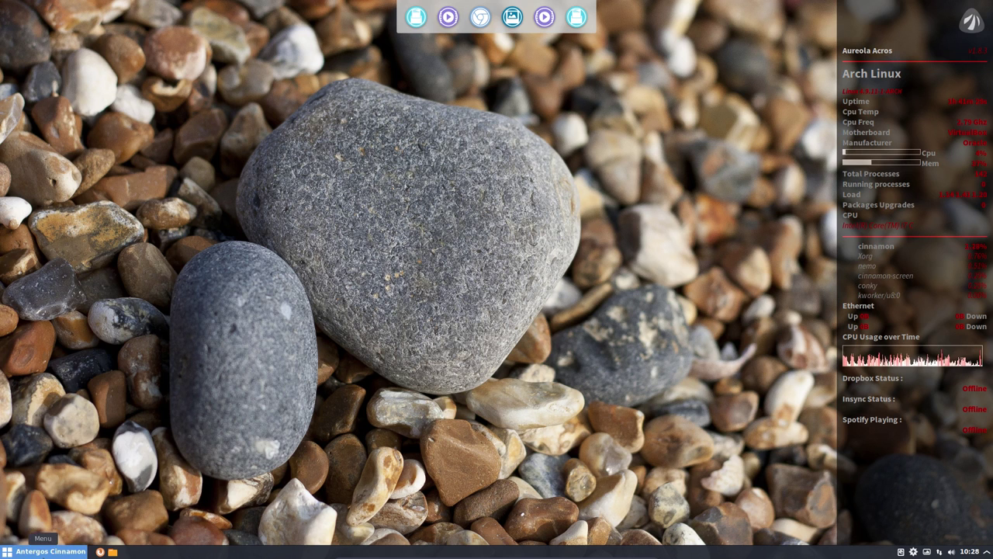
- Add a second Firefox launcher to the panel from the Internet category of the applications menu
left_click(47, 551)
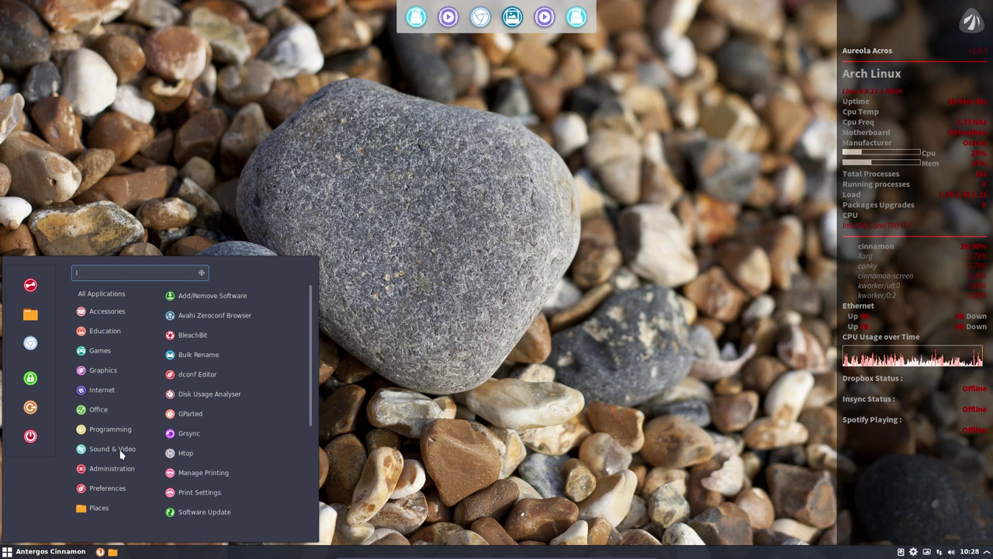
mouse_move(100, 390)
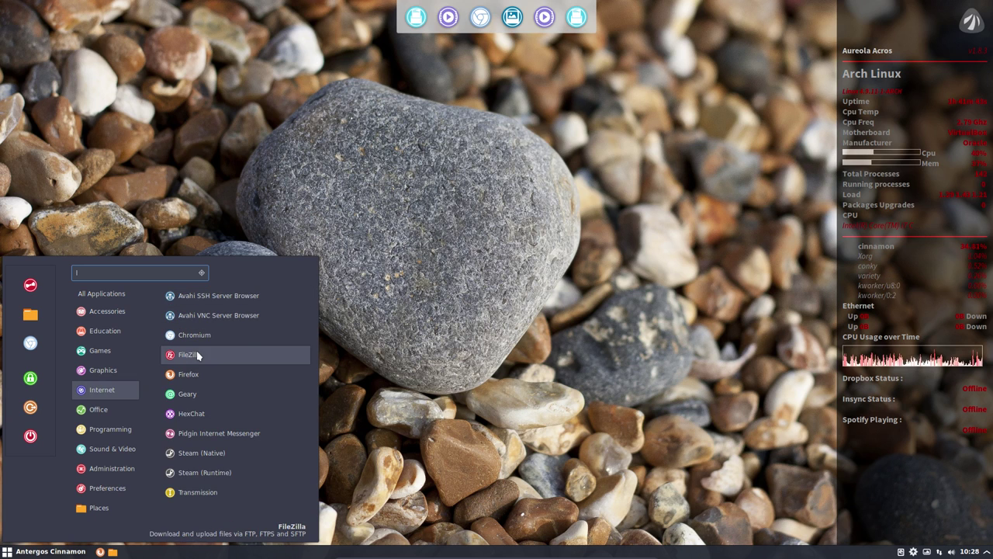
right_click(211, 374)
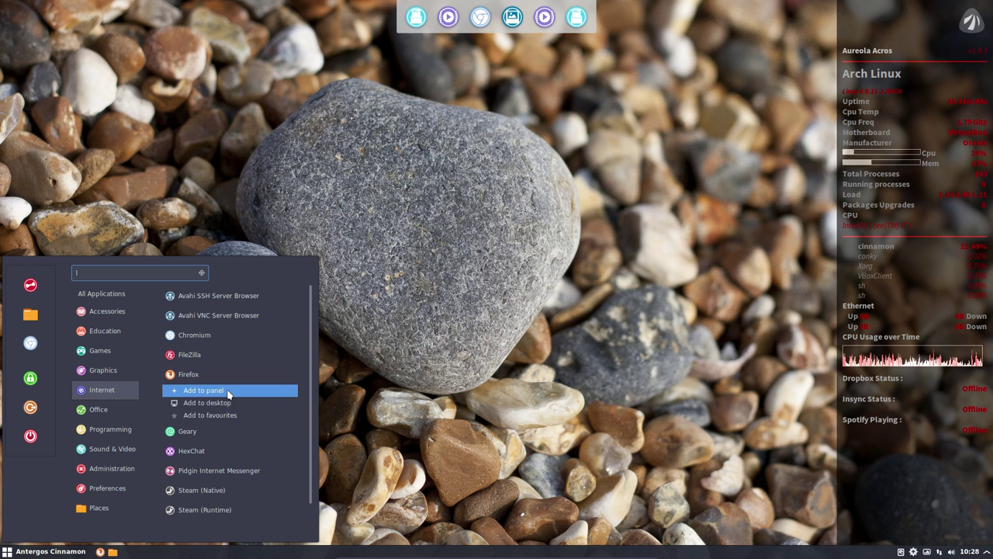
left_click(226, 388)
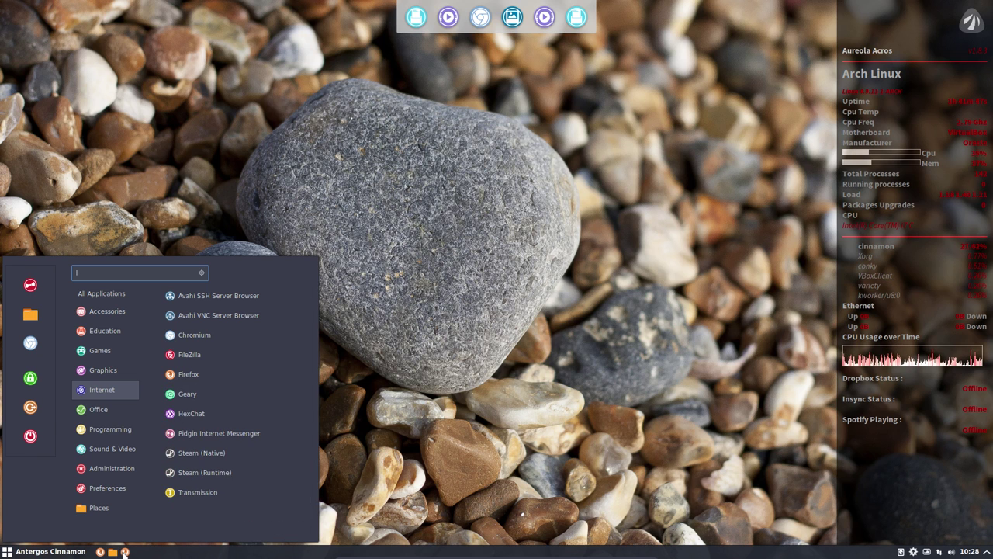
- Test the added Firefox launcher by starting the browser from it, and close the browser window
right_click(124, 551)
right_click(125, 551)
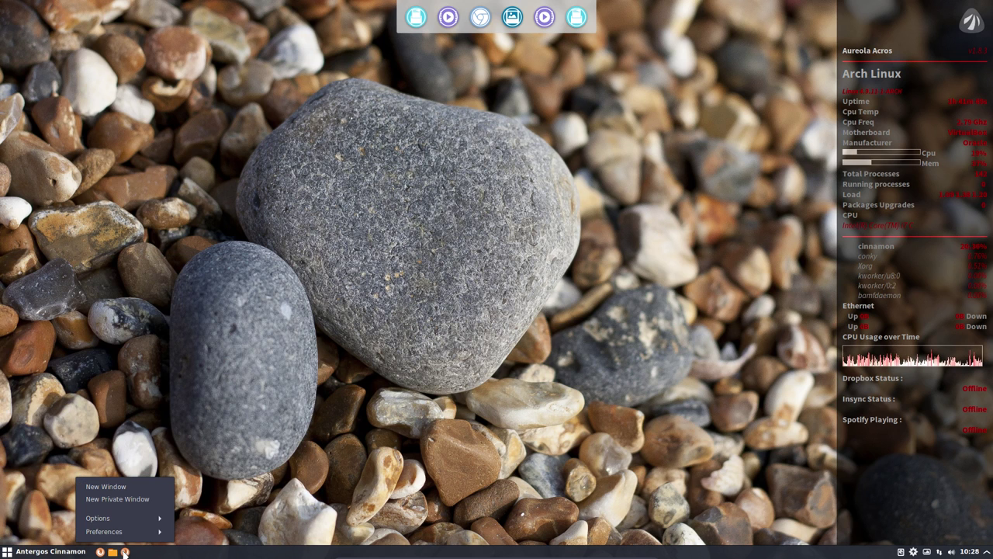
left_click(123, 552)
right_click(126, 551)
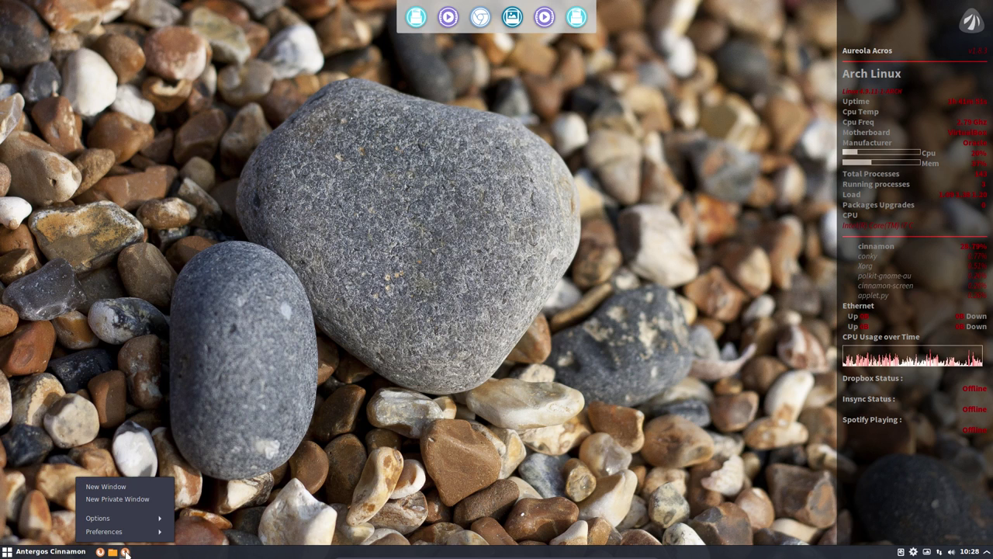
left_click(126, 551)
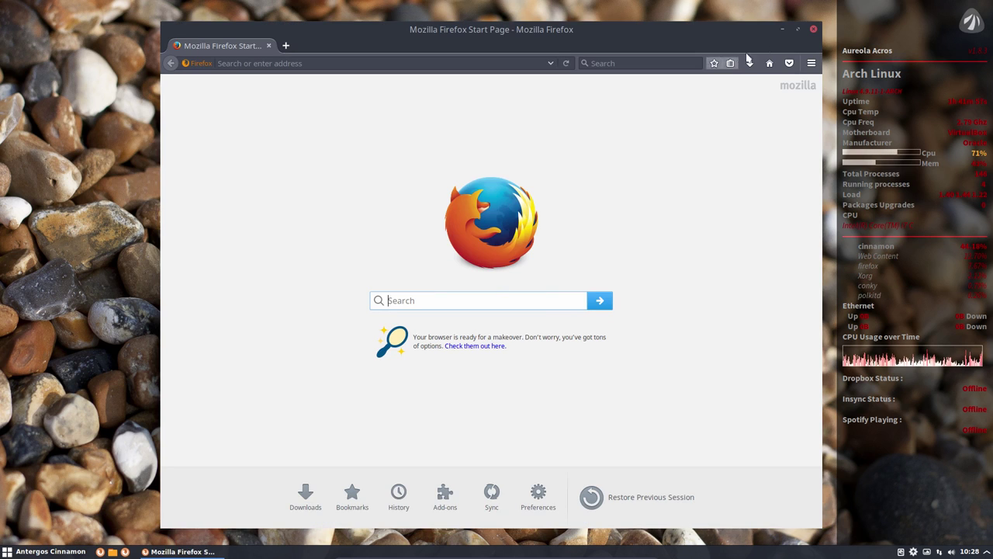
left_click(813, 29)
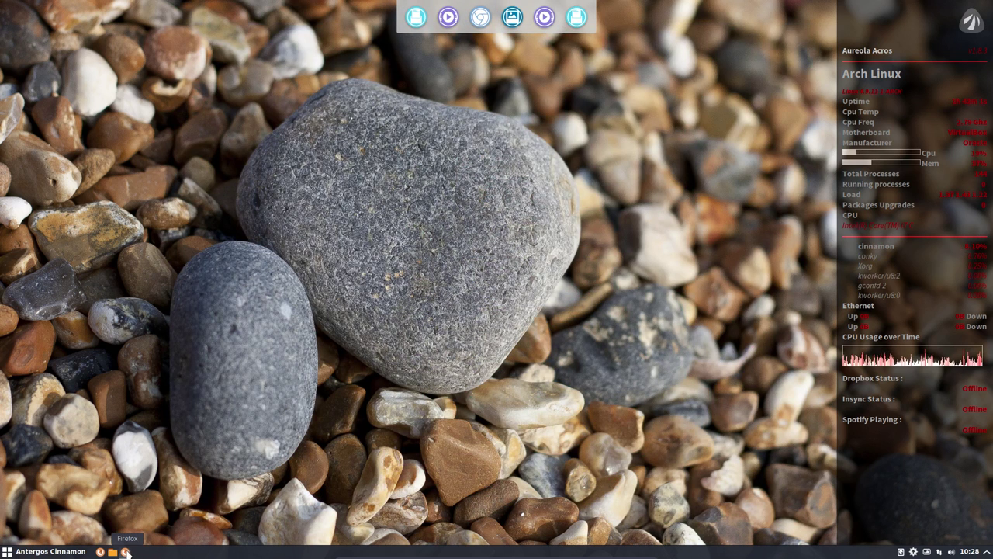
- Remove the added duplicate Firefox launcher from the panel using its launcher options
right_click(127, 551)
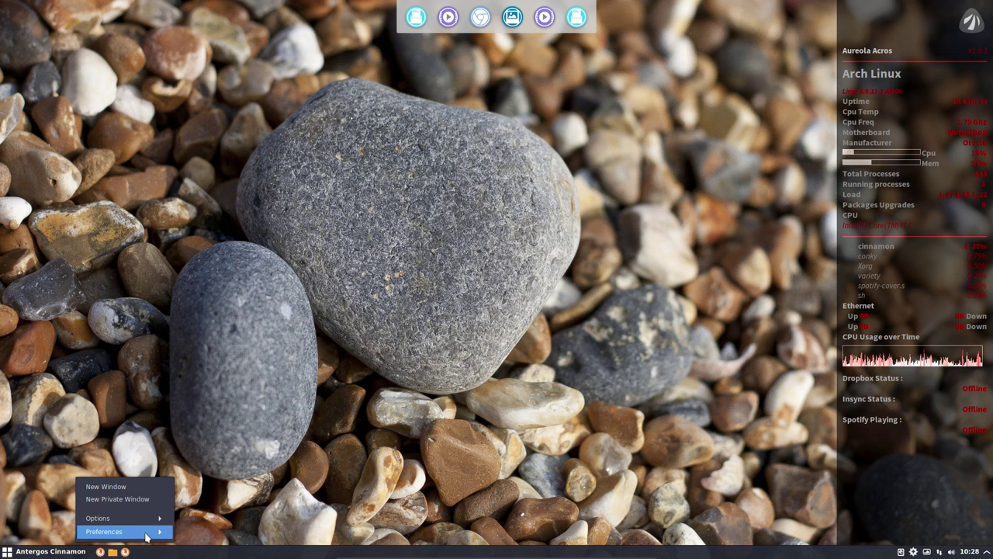
left_click(146, 534)
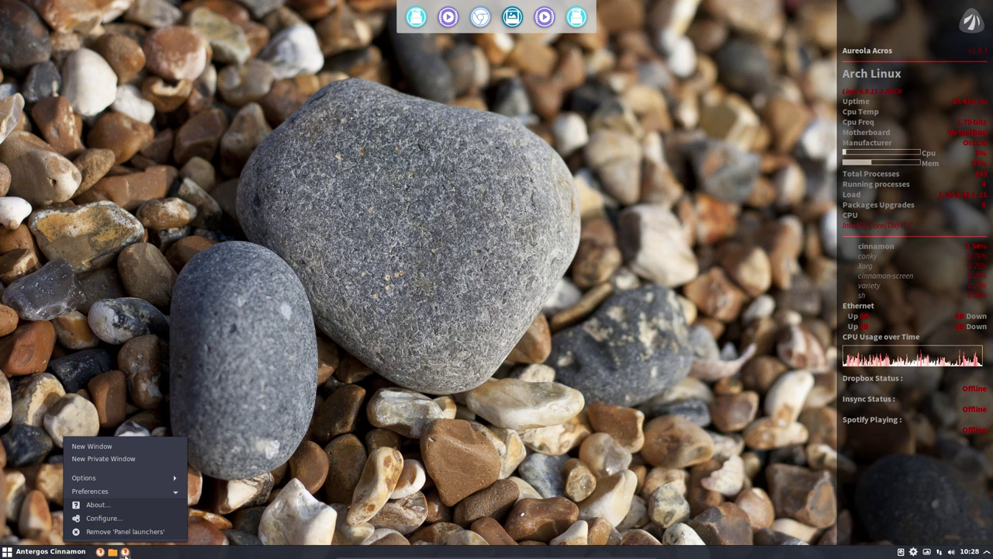
left_click(125, 551)
right_click(125, 552)
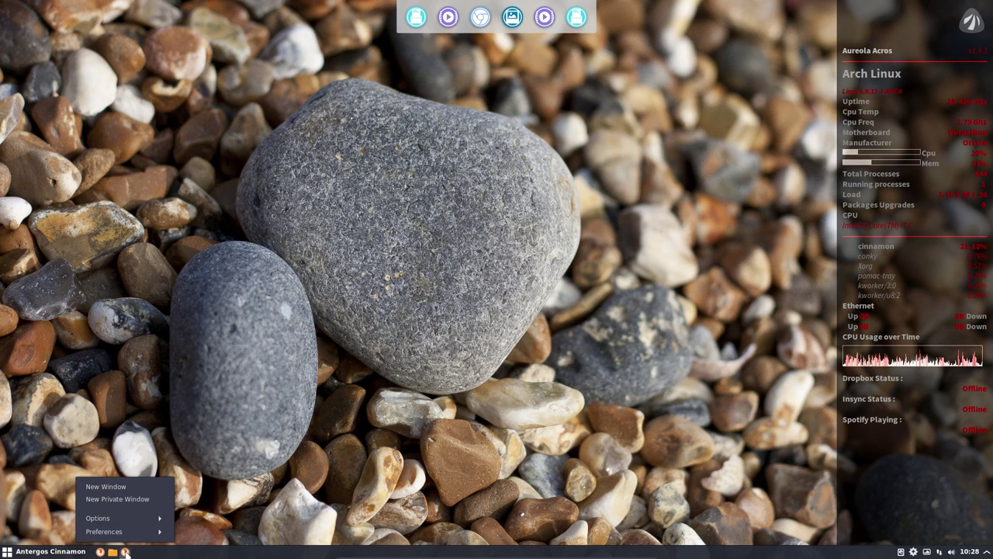
left_click(122, 523)
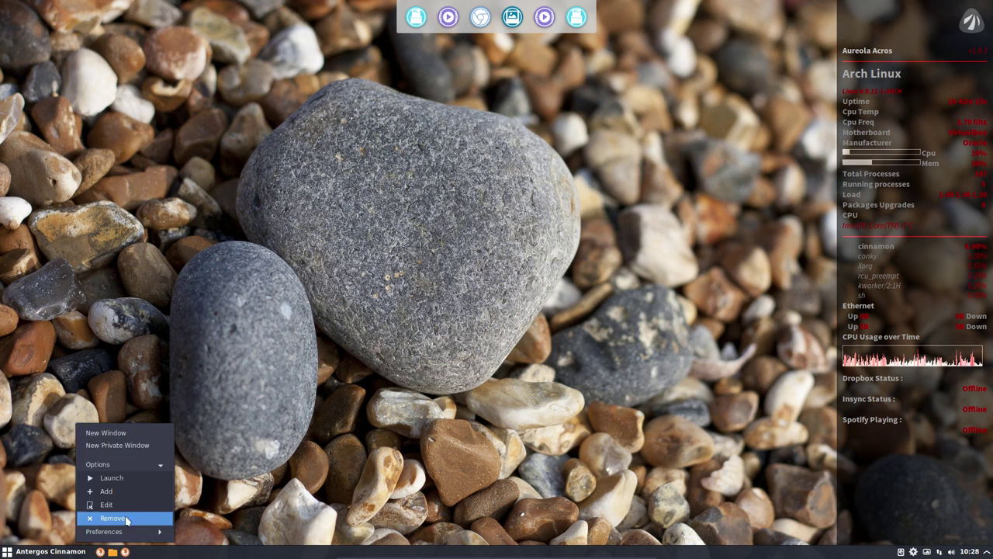
left_click(114, 518)
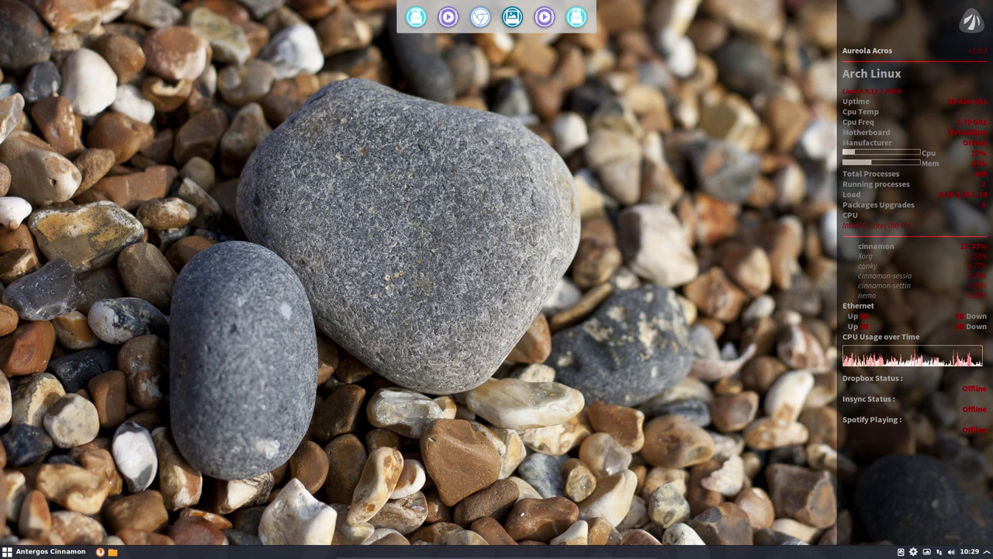
- Open a terminal and check the installed Cinnamon version with cinnamon --version
key("ctrl+alt+t")
type("c")
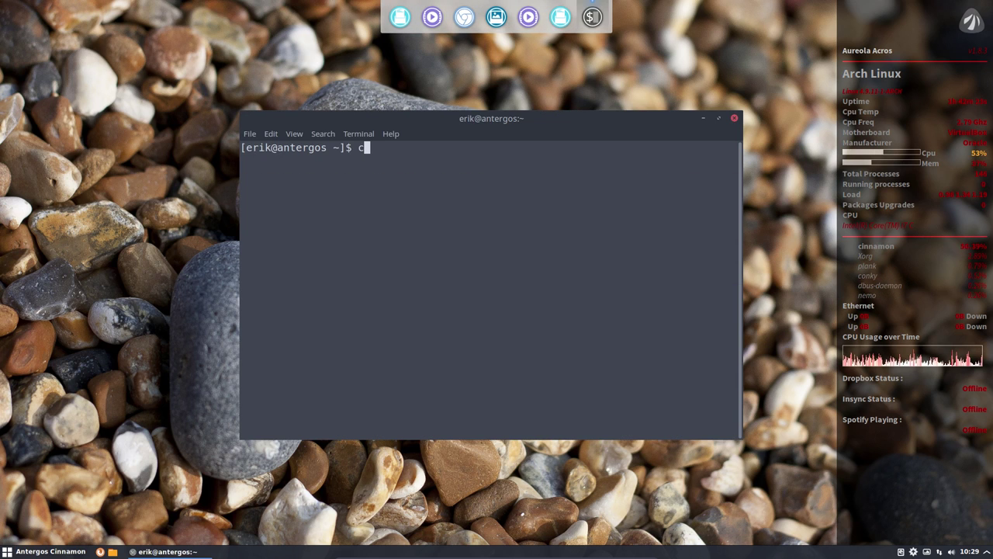
type("innamon ")
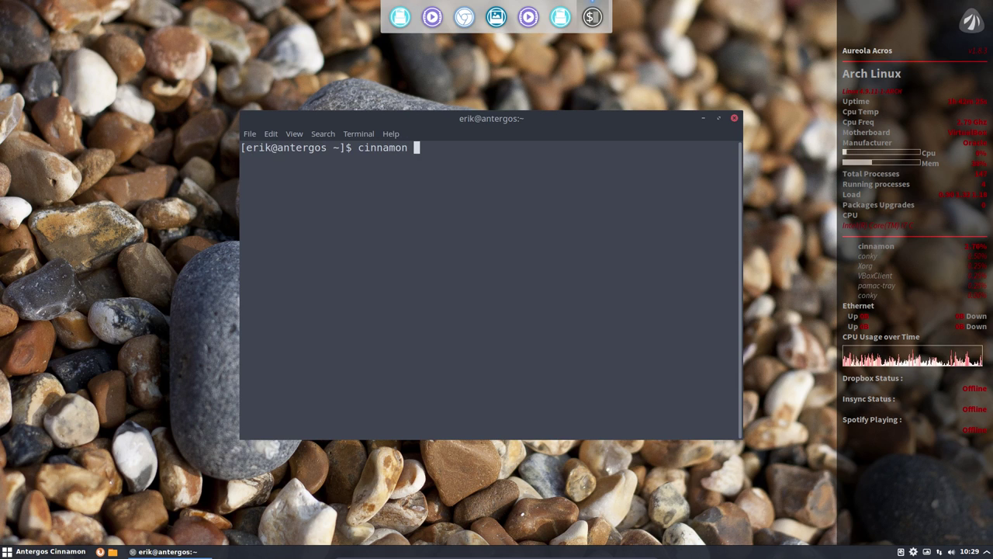
type("--version")
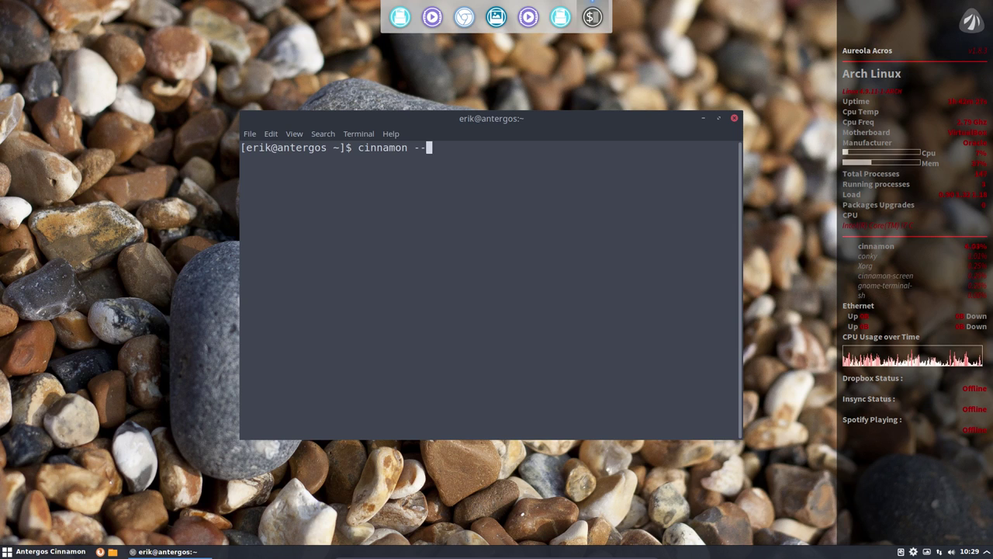
key("Return")
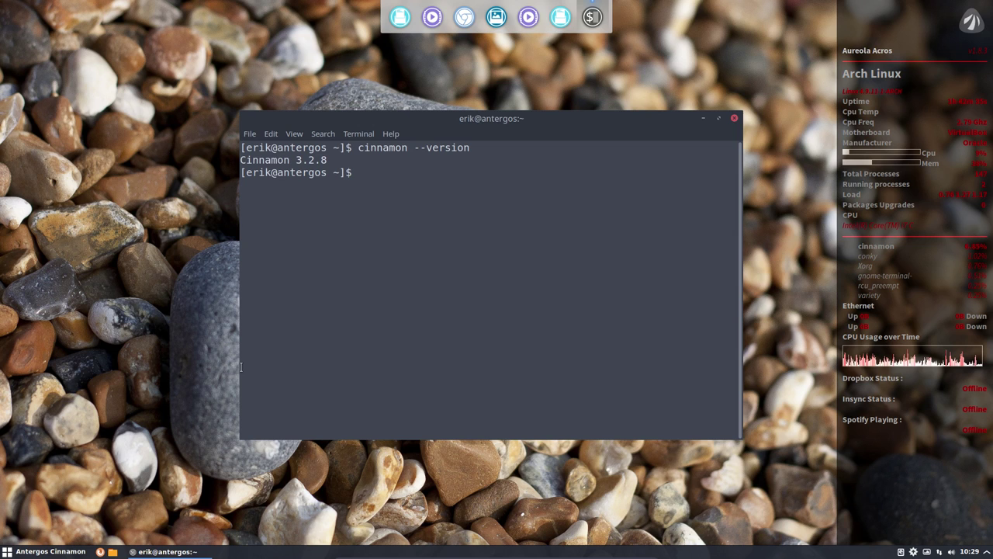
- Review the terminal profile's General, Command, Colours and Scrolling preferences without changing them, and close the terminal
left_click(273, 134)
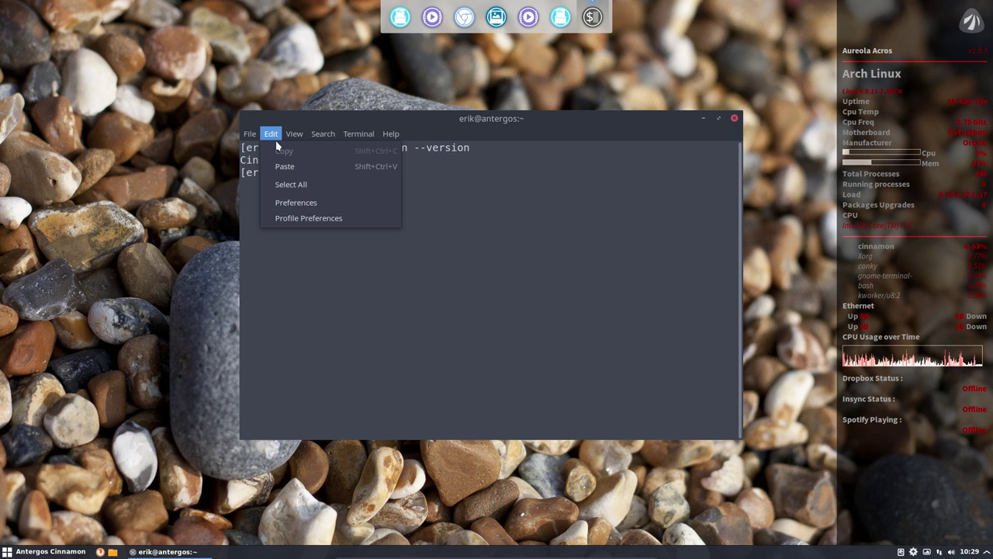
left_click(316, 218)
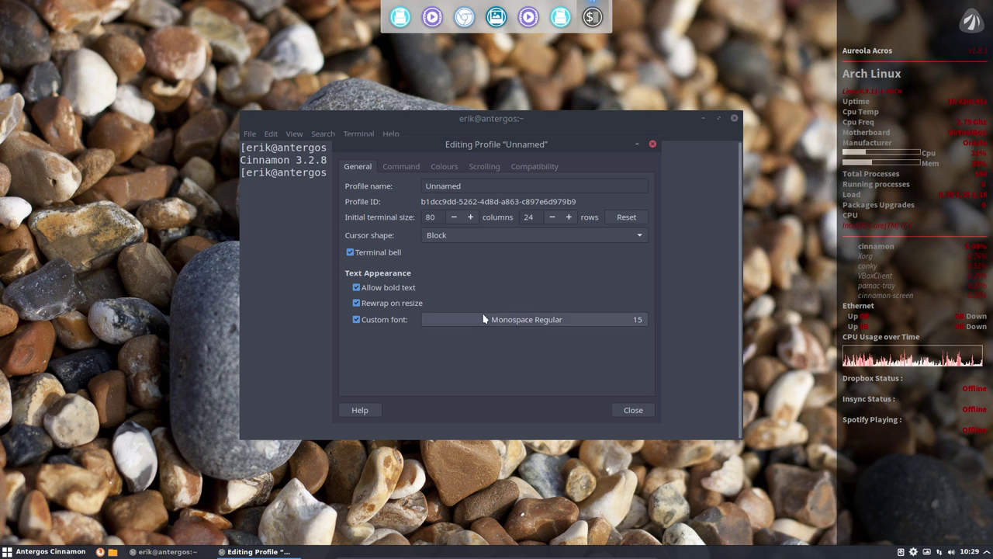
left_click(402, 166)
left_click(445, 170)
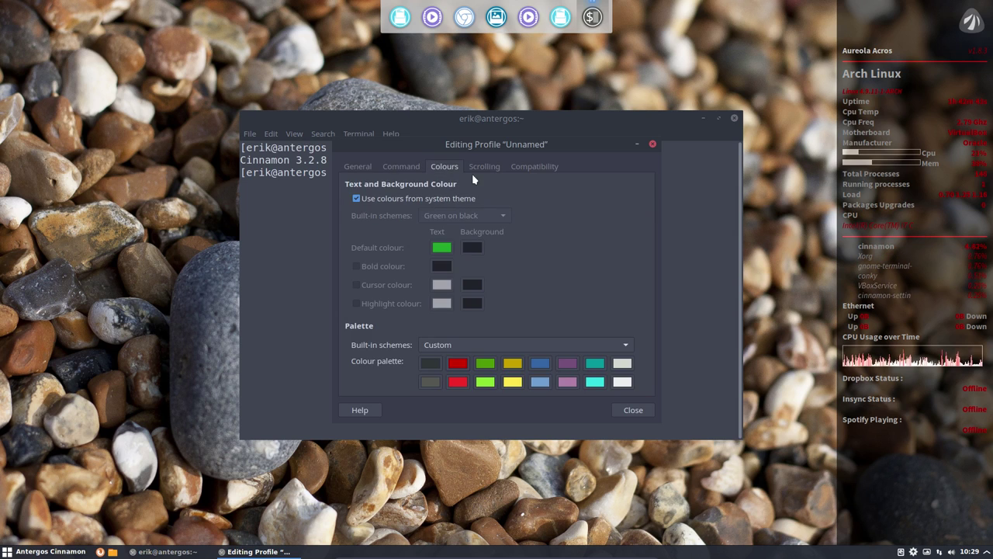
left_click(484, 170)
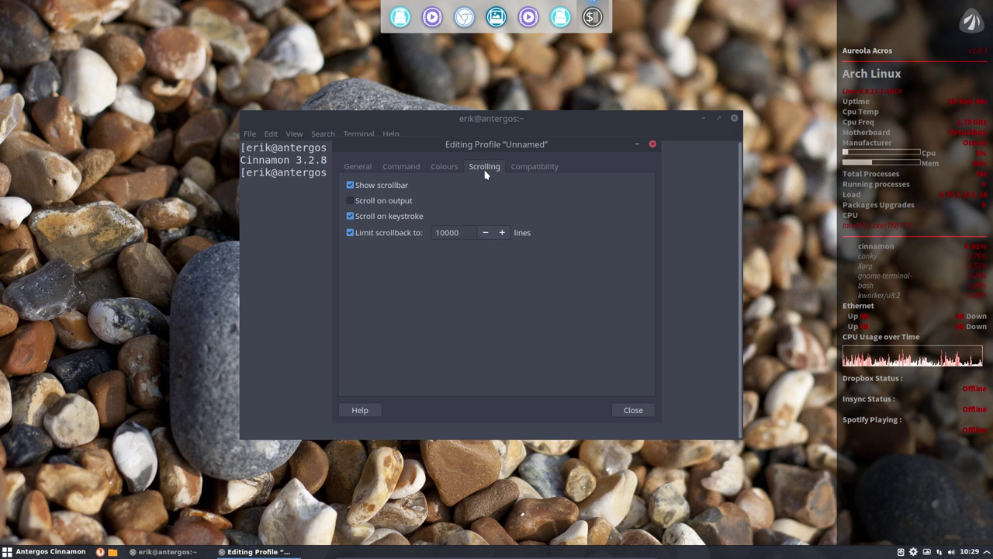
left_click(654, 145)
left_click(733, 120)
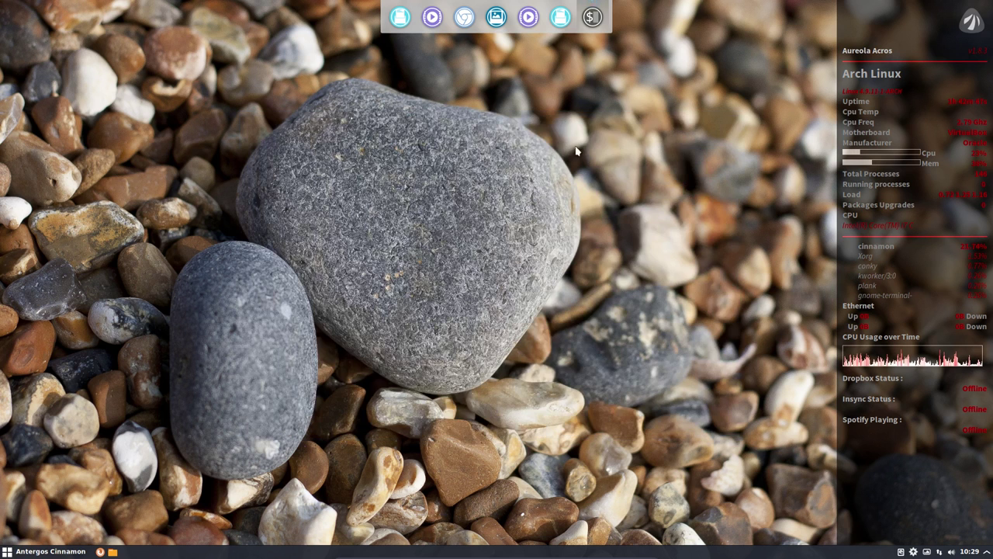
- Open the file manager and go to the installation folder inside DATA/AntergosCinnamon
left_click(113, 552)
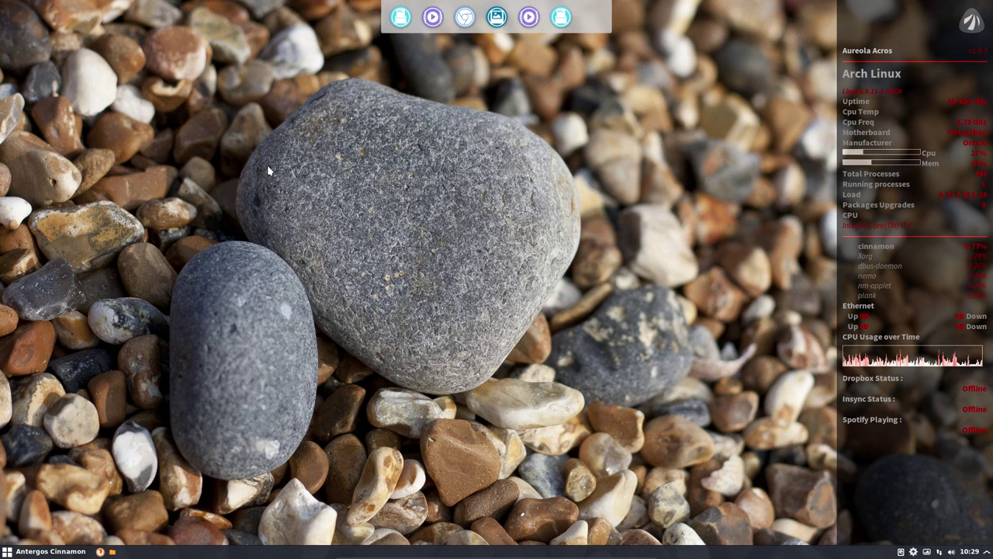
double_click(366, 75)
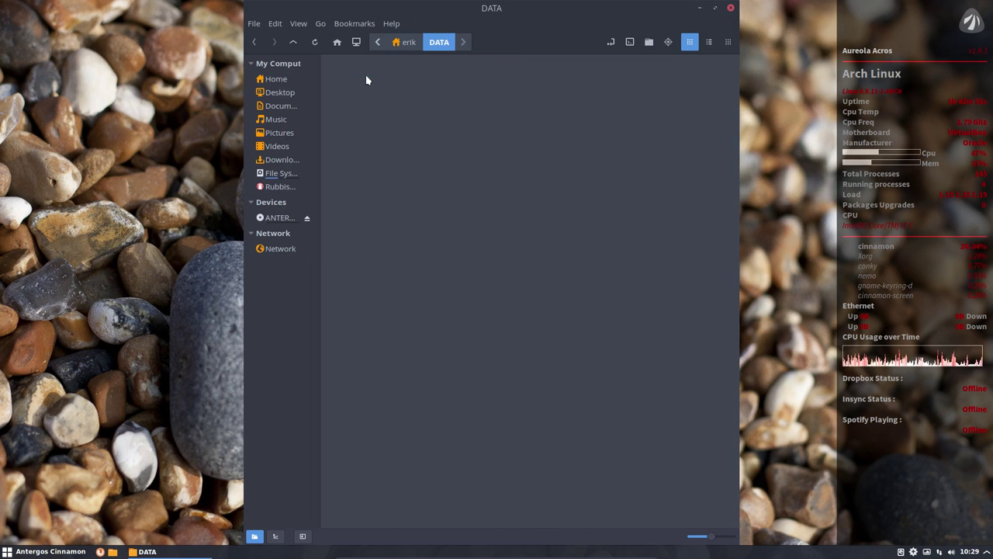
double_click(365, 75)
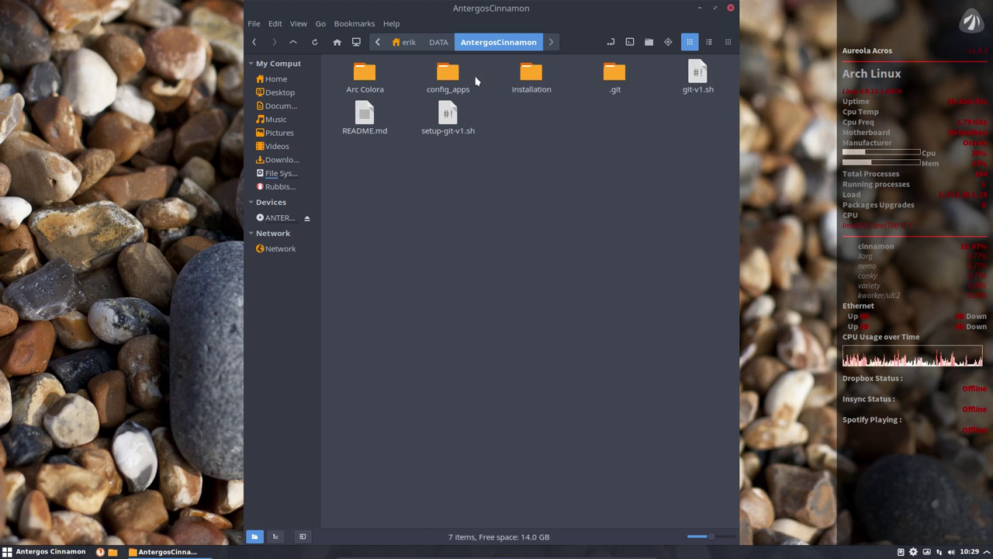
double_click(531, 74)
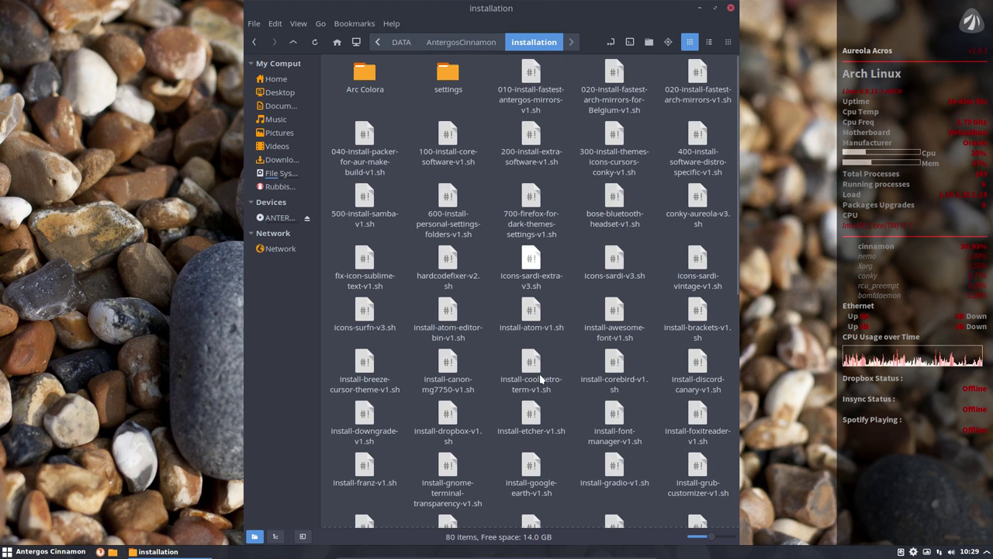
- Cut the script install-gnome-terminal-transparency-v1.sh in the installation folder and open a terminal
scroll(612, 365, "down", 3)
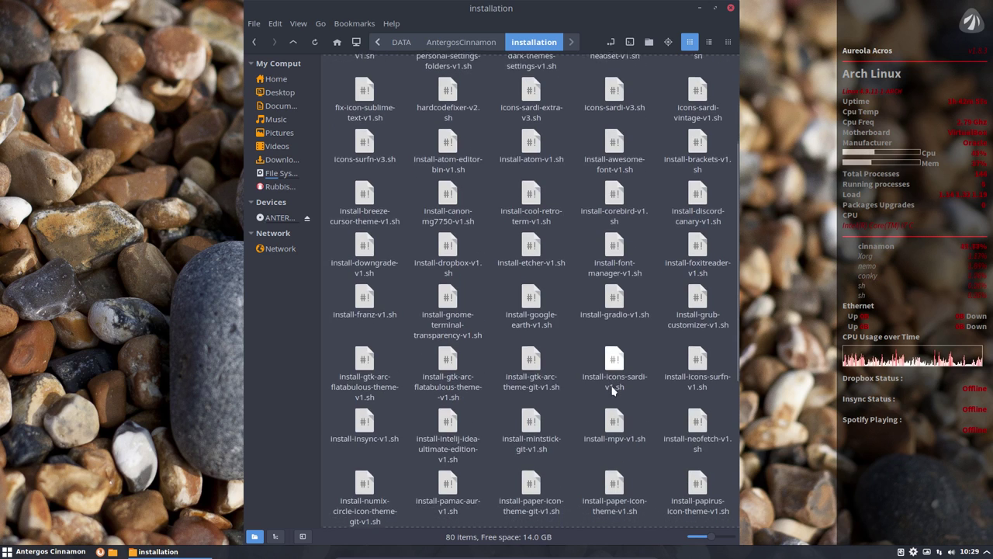
left_click(447, 298)
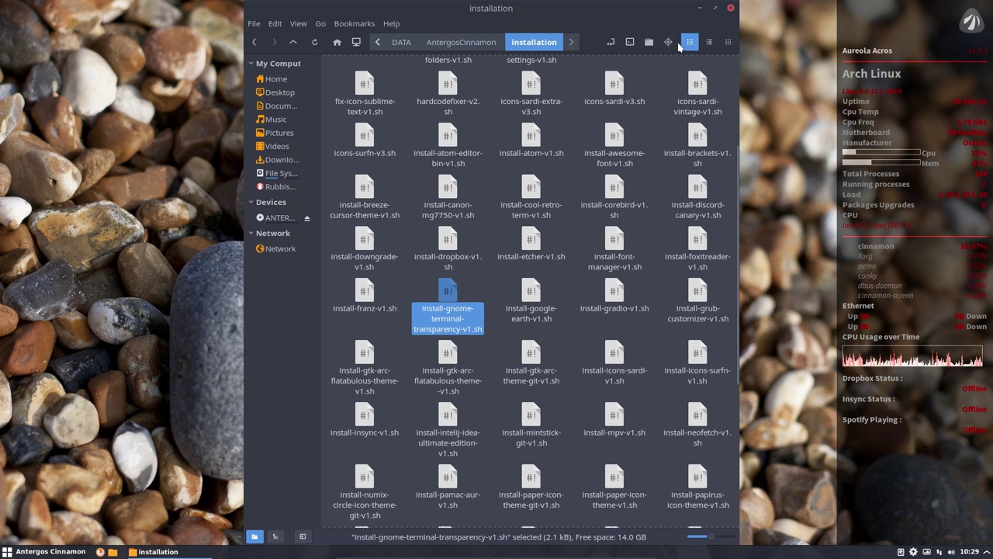
key("ctrl+x")
left_click(129, 176)
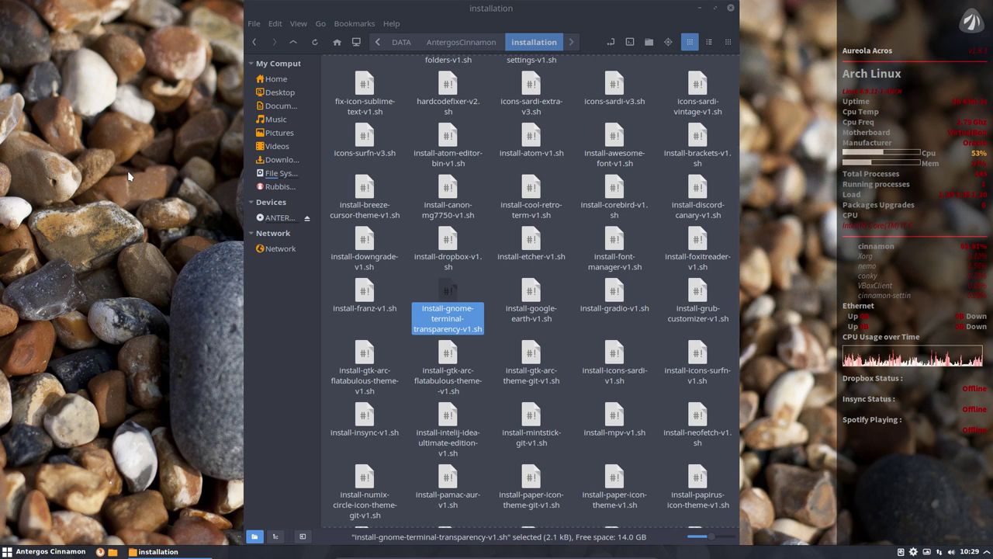
key("ctrl+alt+t")
type("packer")
key("BackSpace")
key("BackSpace")
key("BackSpace")
key("BackSpace")
key("BackSpace")
key("BackSpace")
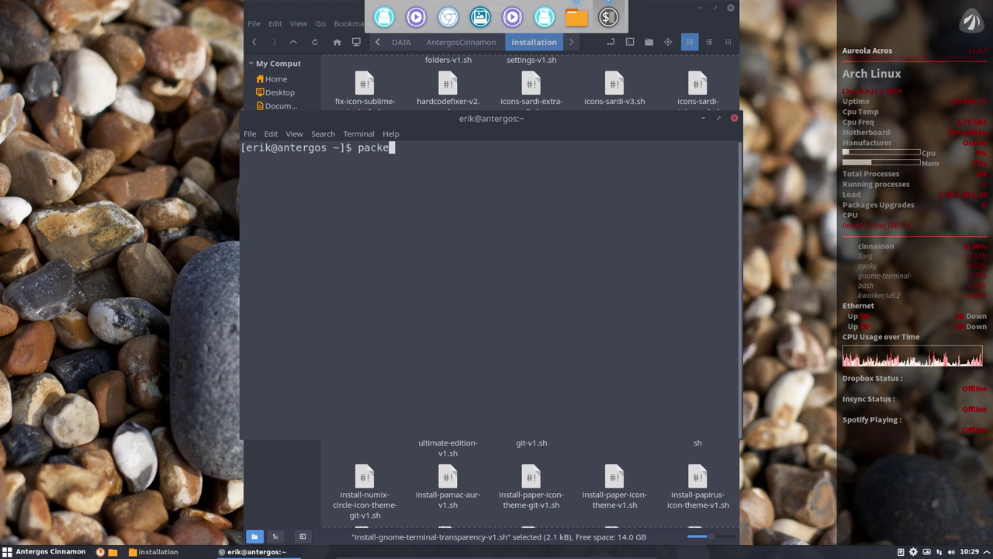
type("ayour")
key("BackSpace")
key("BackSpace")
key("BackSpace")
key("BackSpace")
key("BackSpace")
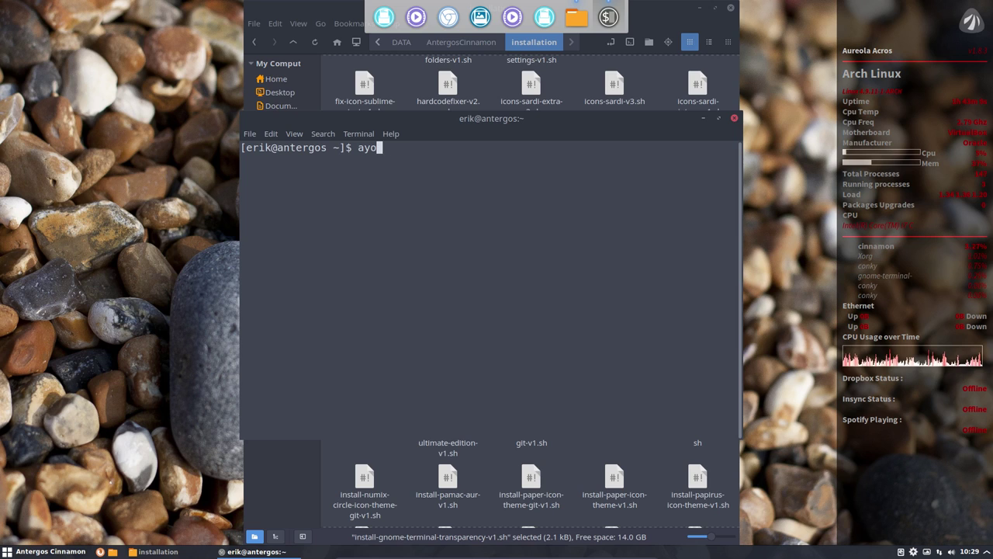
type("yaou")
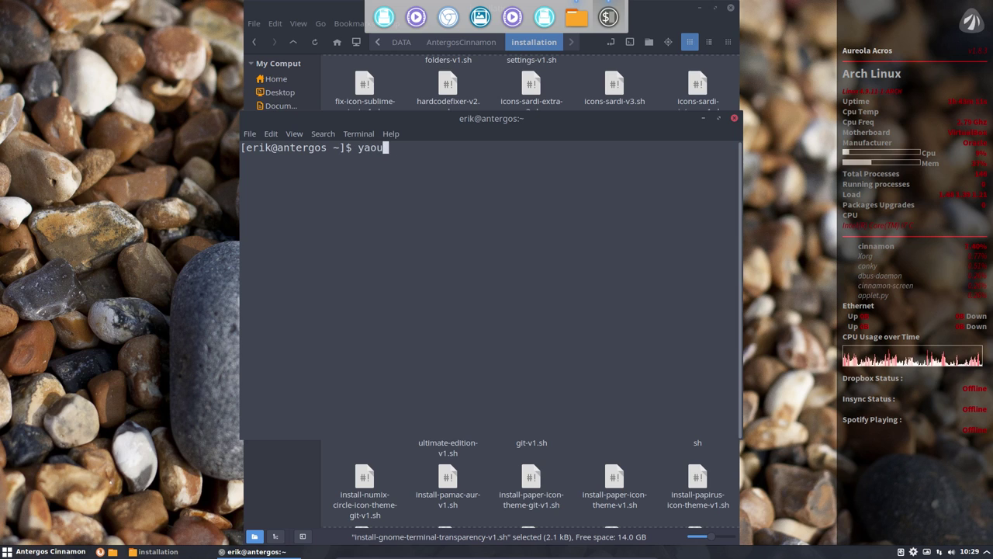
key("BackSpace")
key("BackSpace")
key("BackSpace")
key("BackSpace")
key("BackSpace")
- Search the AUR for a transparency-enabled GNOME terminal by running packer gnome transparent
type("packer ")
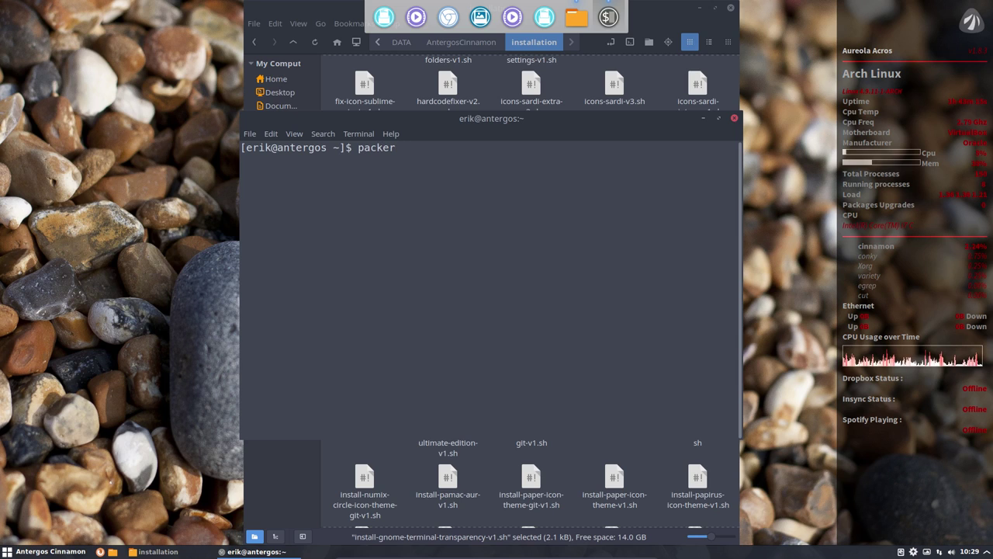
type("gnome term")
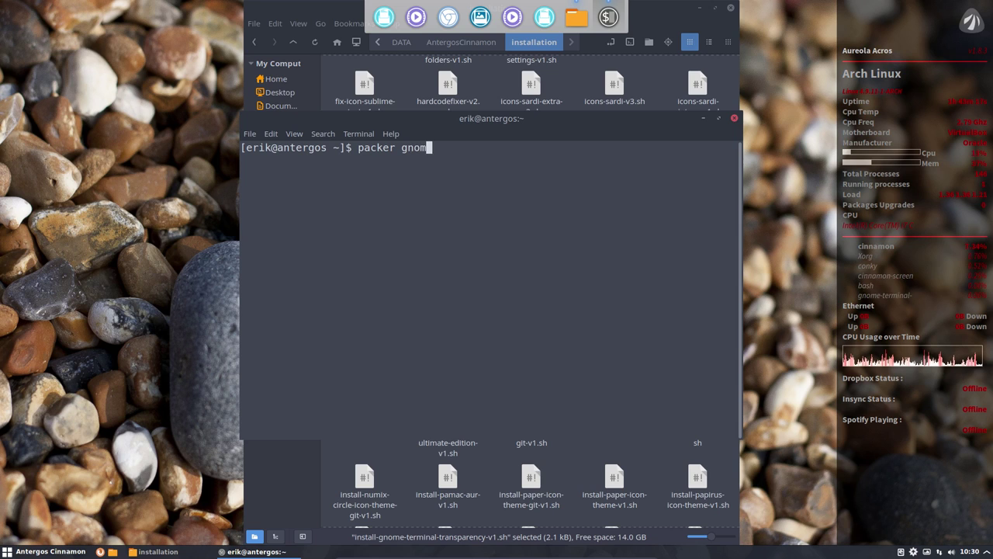
key("BackSpace")
key("BackSpace")
key("BackSpace")
type("ranspar")
key("BackSpace")
key("BackSpace")
key("BackSpace")
type("parent")
key("Return")
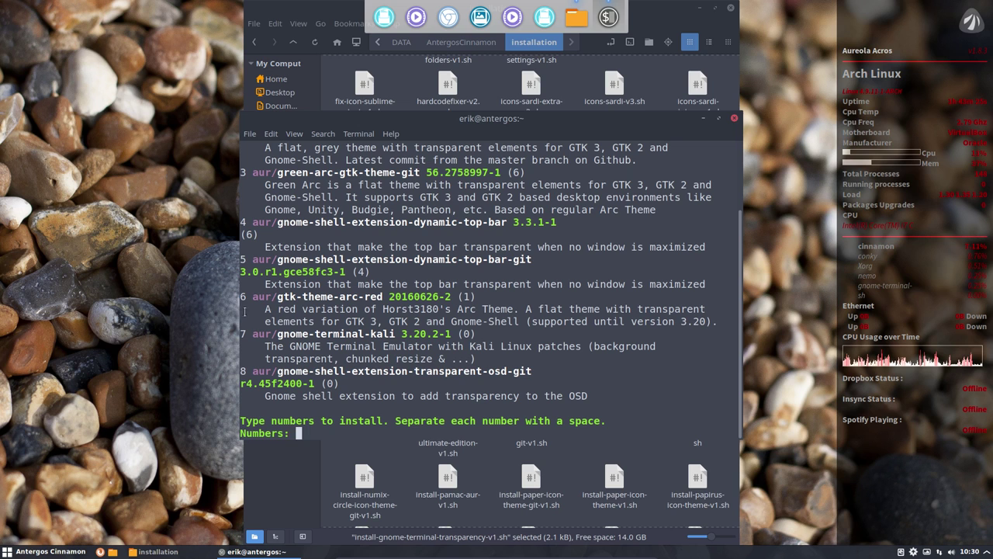
- Review the listed packages, reposition the terminal window, and cancel packer's package selection without installing anything
scroll(335, 358, "up", 3)
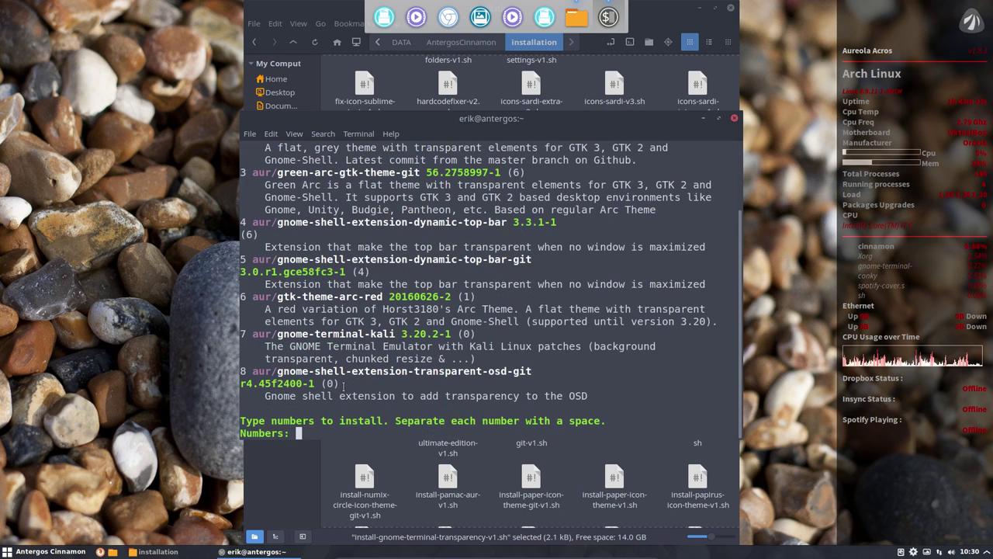
left_click_drag(499, 127, 449, 116)
key("ctrl+c")
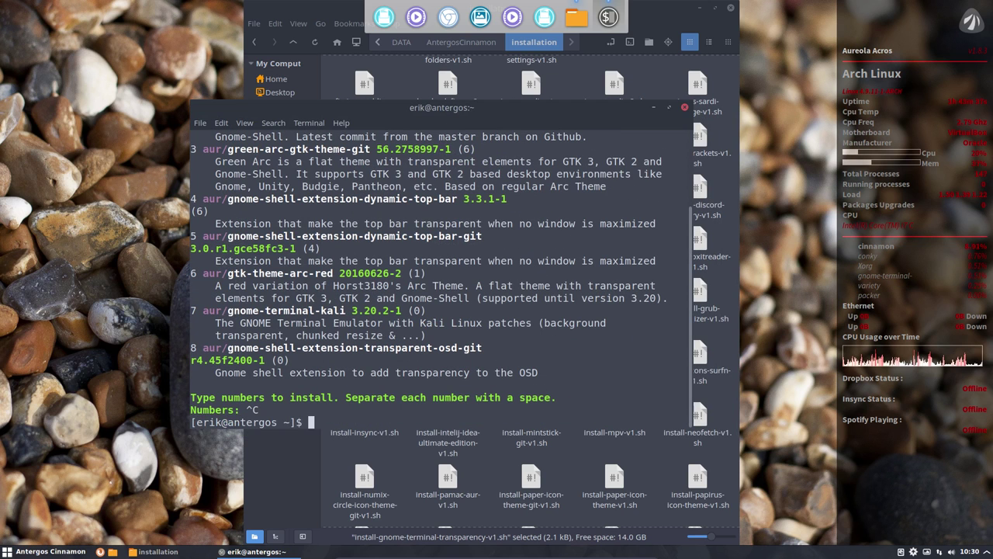